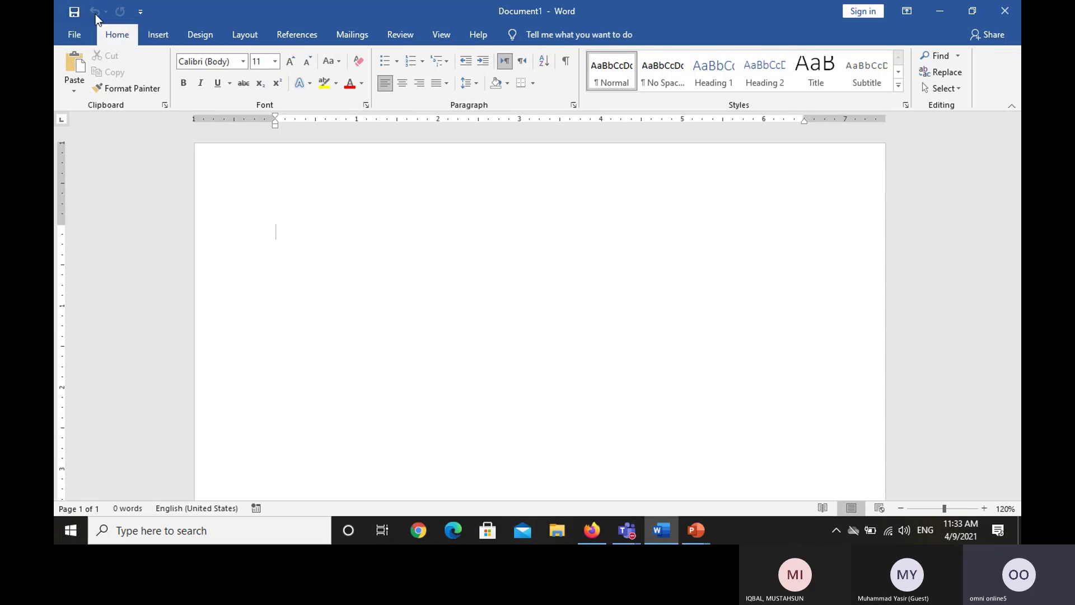
# Examine the Quick Access Toolbar customization options and the available design and insert commands.
pyautogui.click(142, 11)
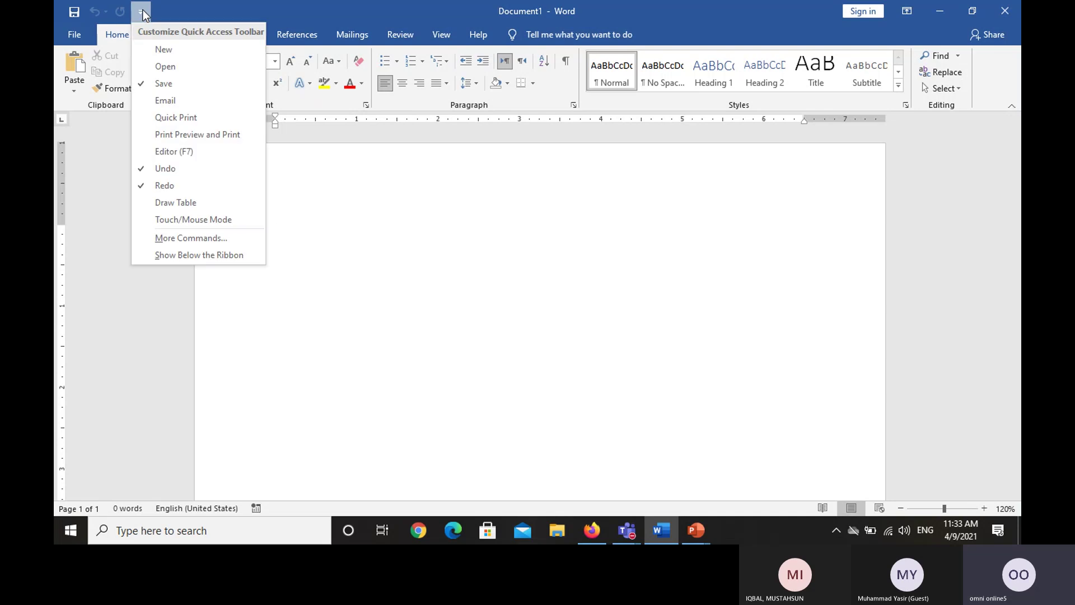
pyautogui.click(189, 16)
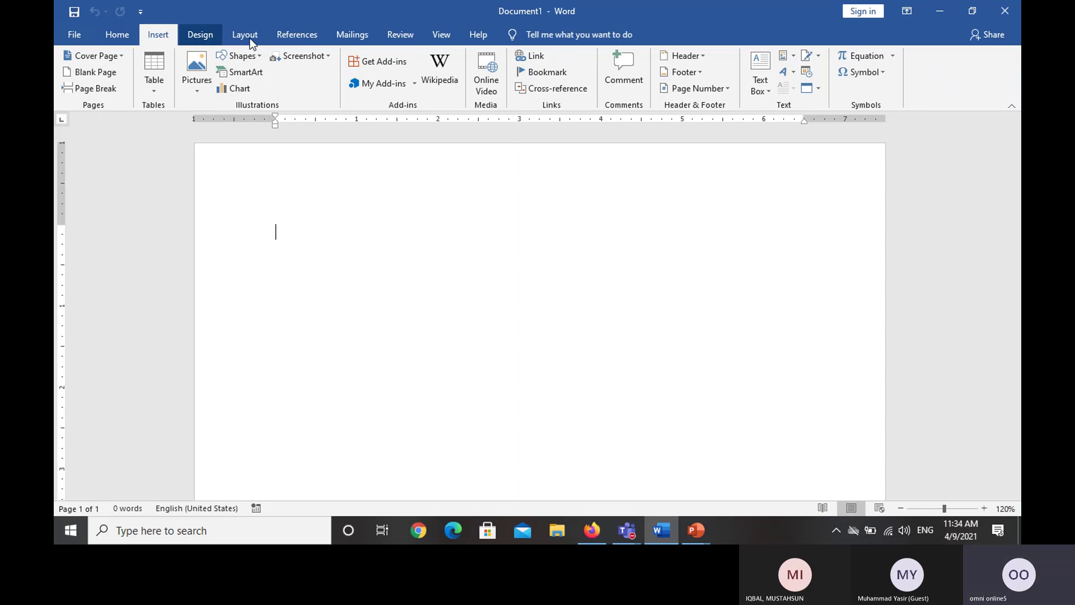
pyautogui.click(200, 35)
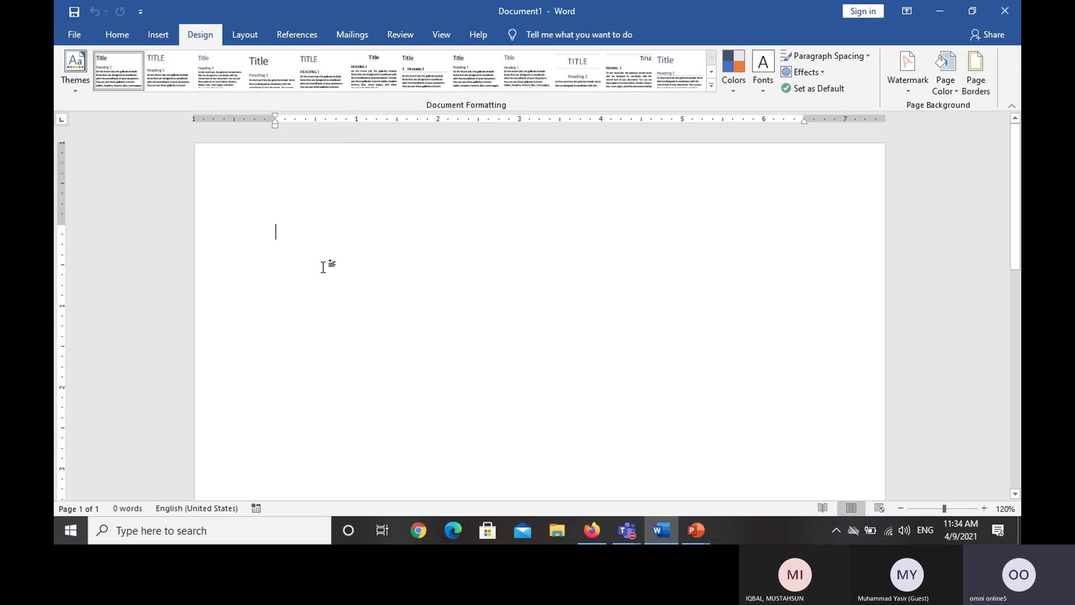
pyautogui.click(158, 34)
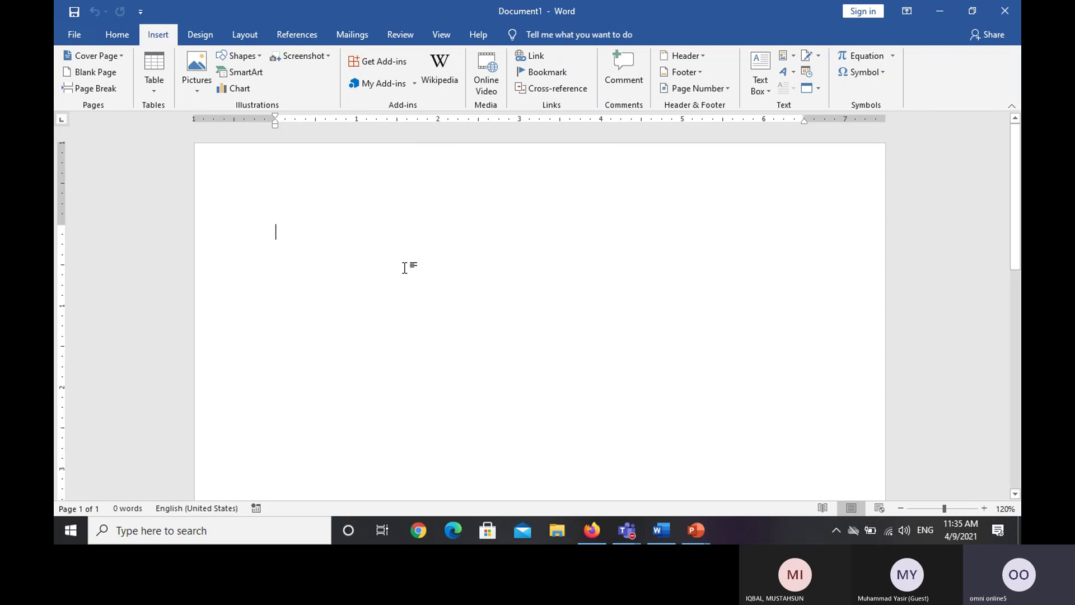
# View the online video insertion prompt and the built-in equation gallery without inserting anything.
pyautogui.click(489, 94)
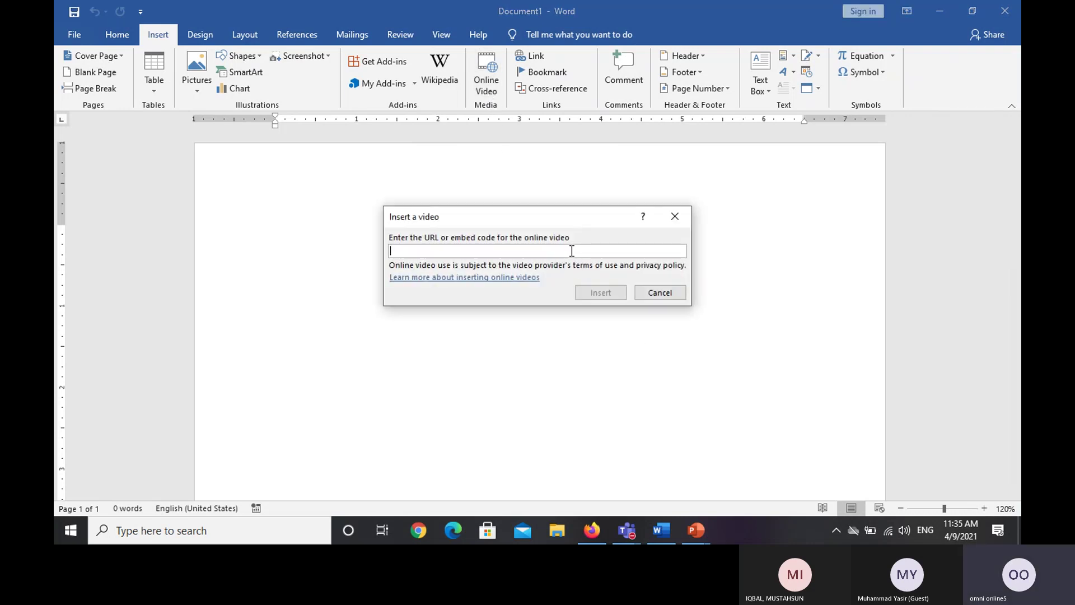
pyautogui.click(644, 295)
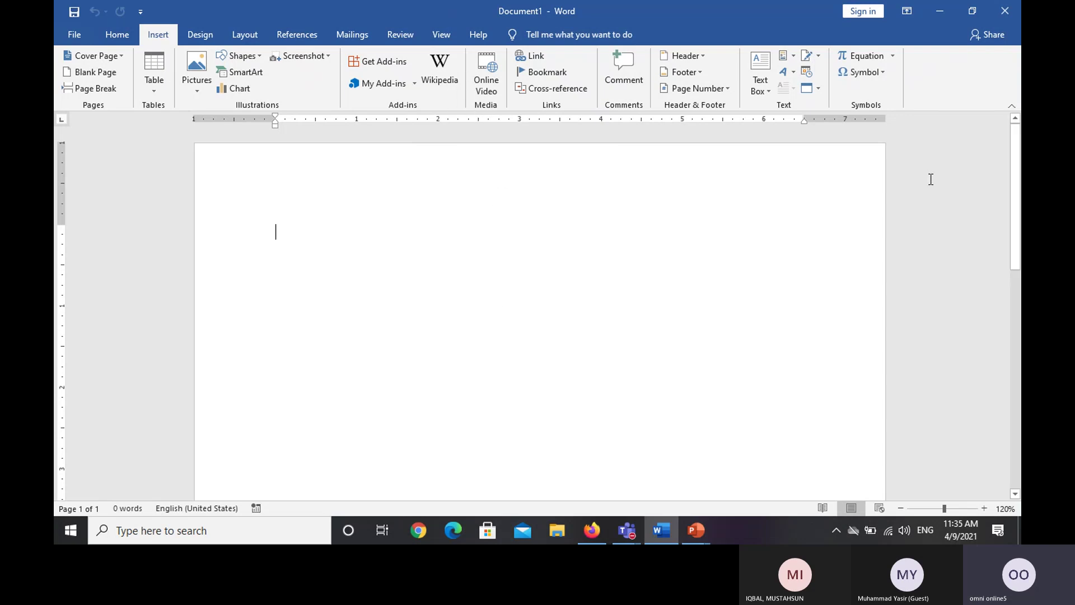
pyautogui.click(890, 55)
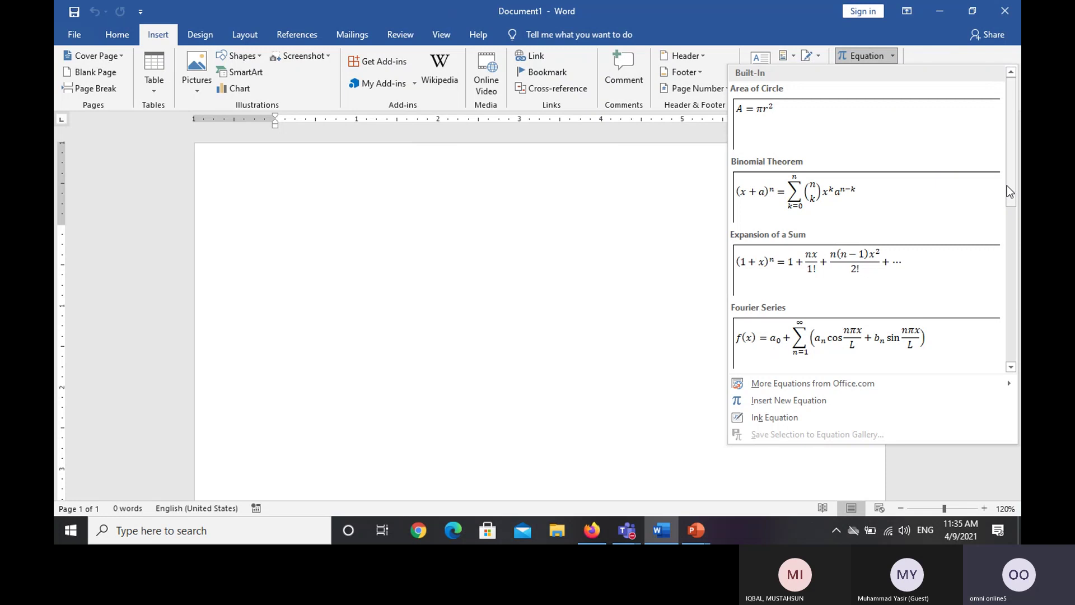
pyautogui.moveTo(1013, 187)
pyautogui.mouseDown()
pyautogui.moveTo(1018, 349)
pyautogui.moveTo(994, 179)
pyautogui.mouseUp()
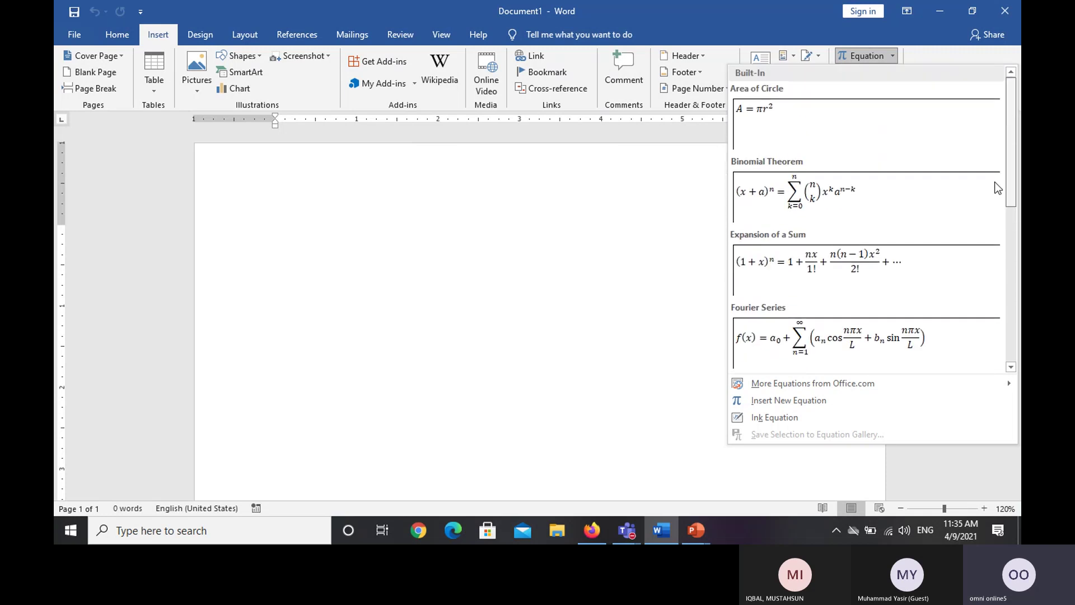
pyautogui.click(647, 322)
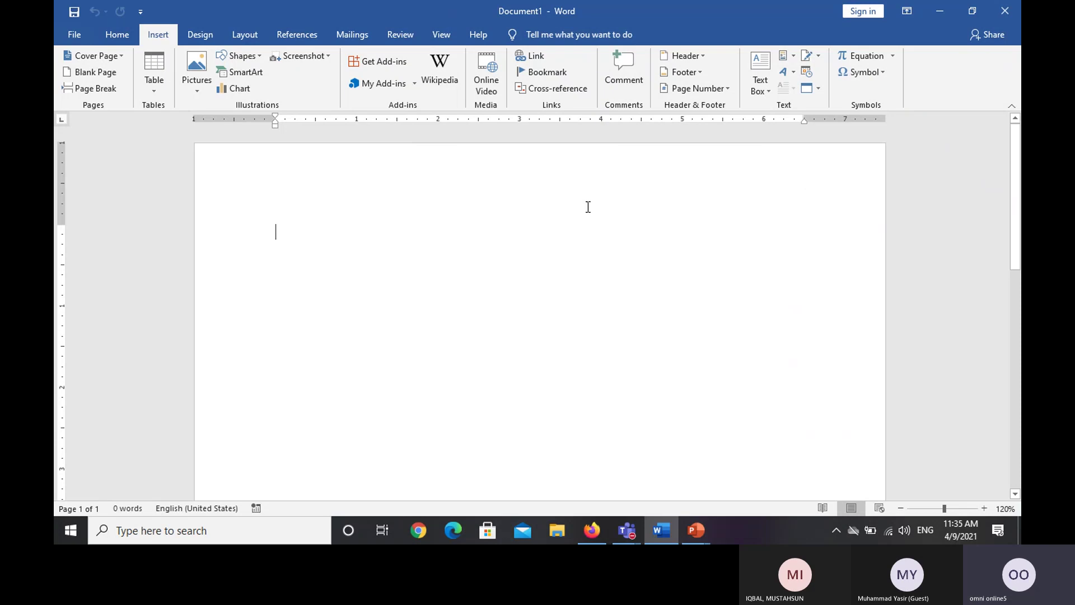
# Examine the design and page layout commands, including the page and section break types.
pyautogui.click(215, 38)
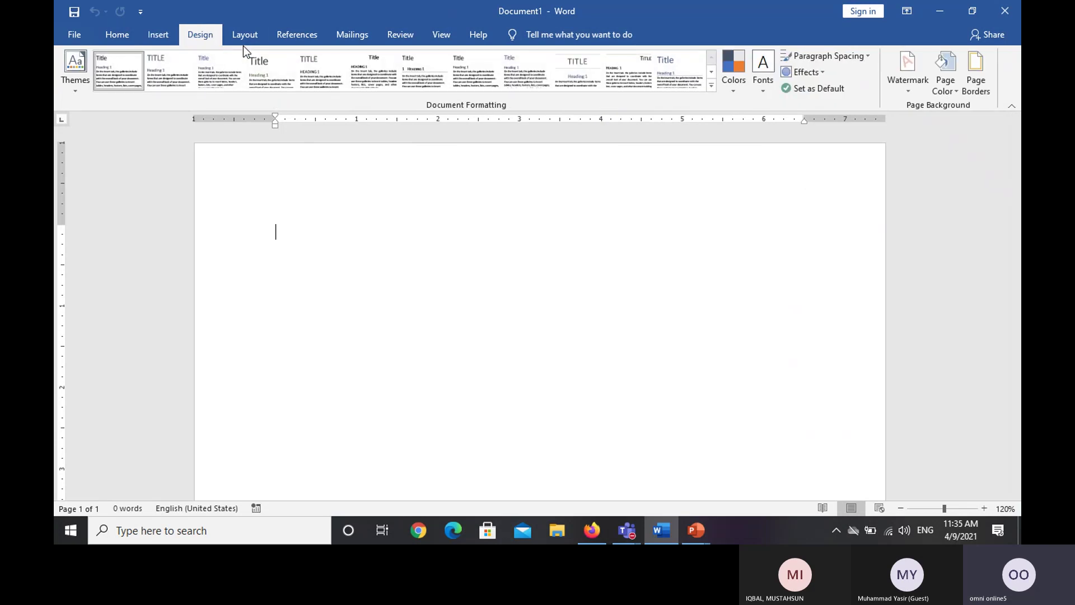
pyautogui.click(244, 38)
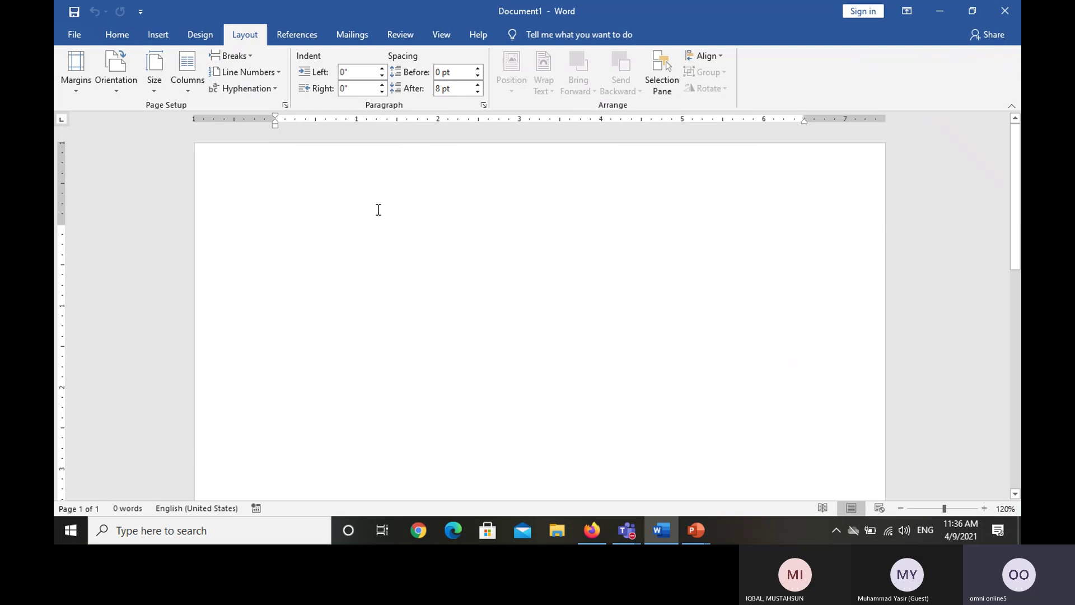
pyautogui.click(251, 55)
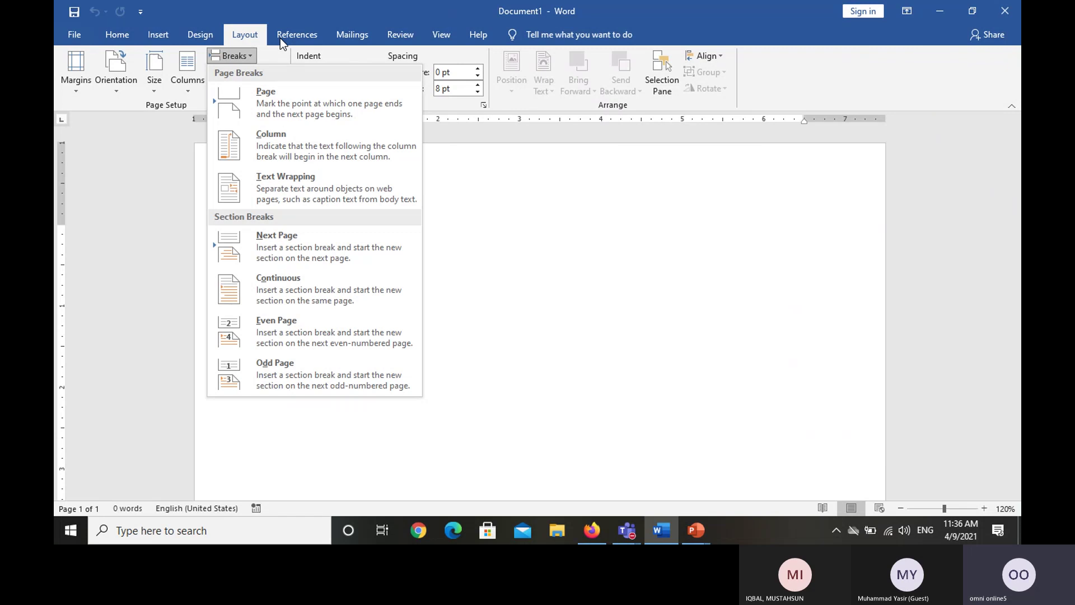
pyautogui.click(553, 247)
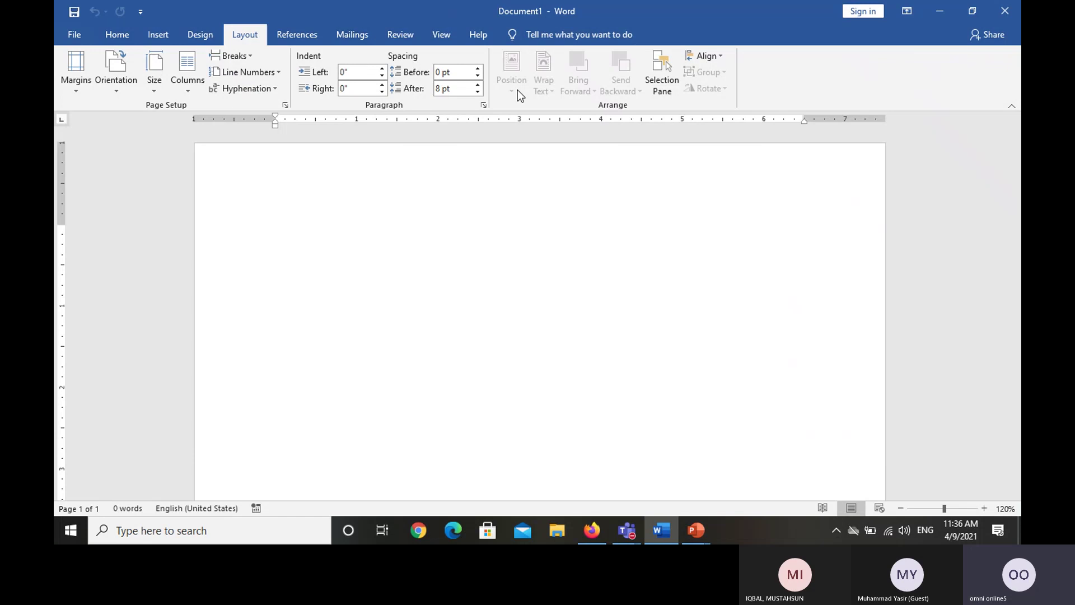
# Look over the references, mail merge, review and document view commands.
pyautogui.click(301, 36)
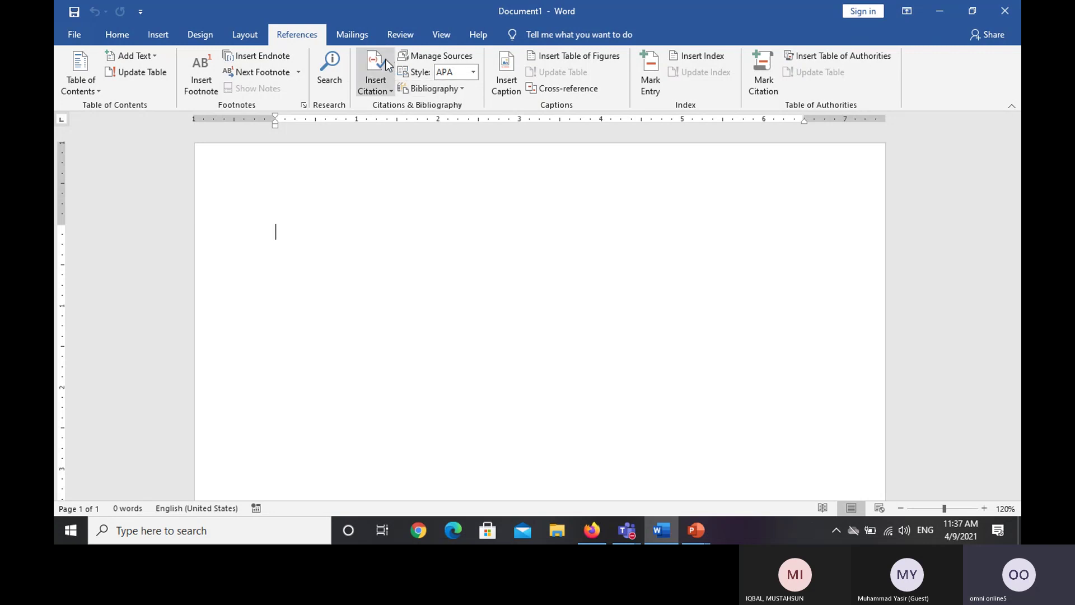
pyautogui.click(352, 35)
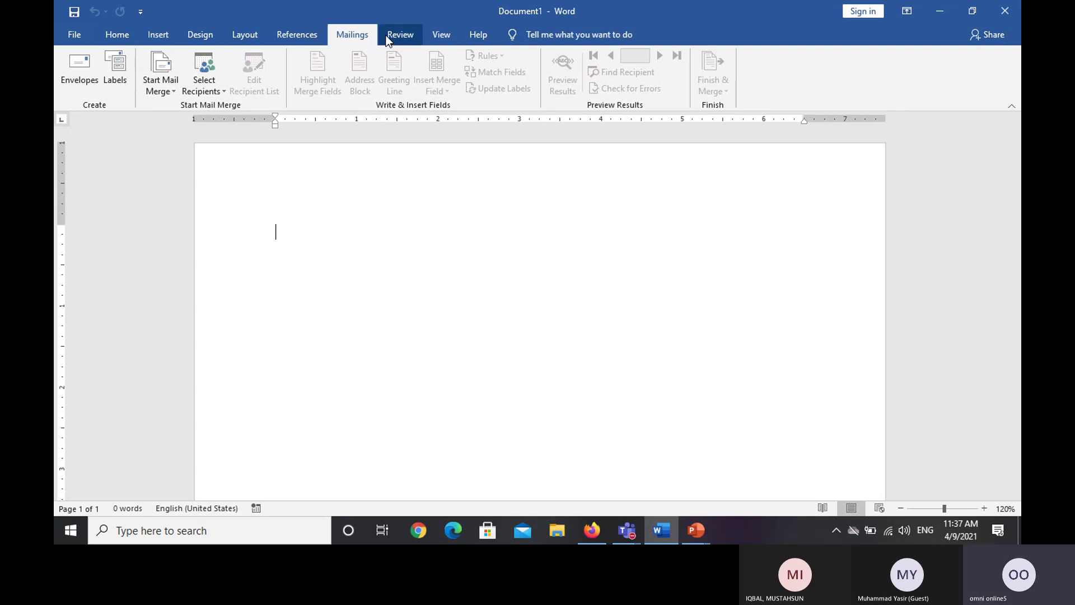
pyautogui.click(395, 42)
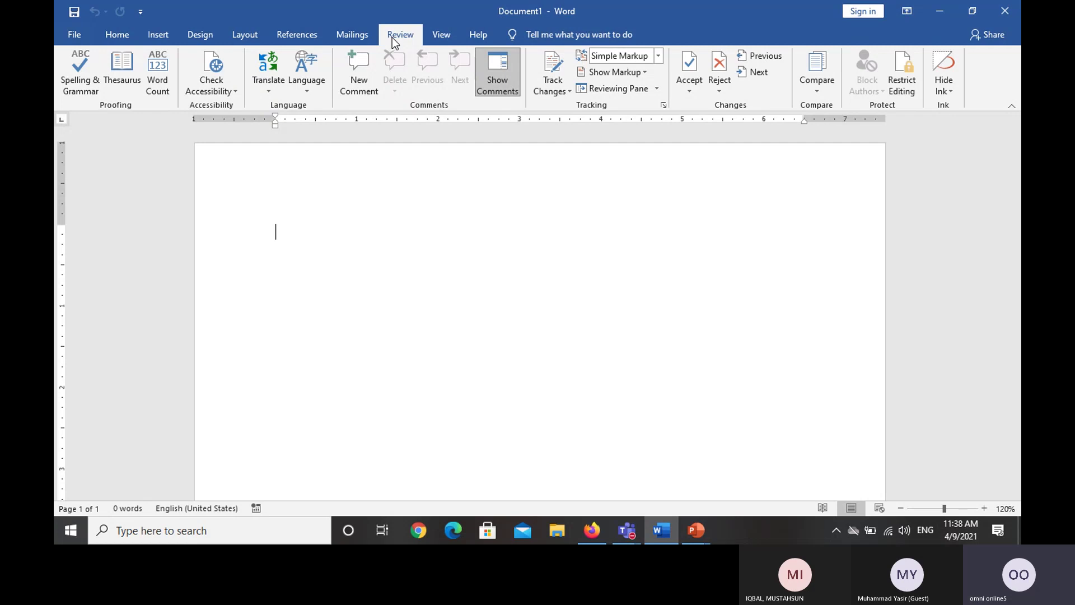
pyautogui.click(433, 39)
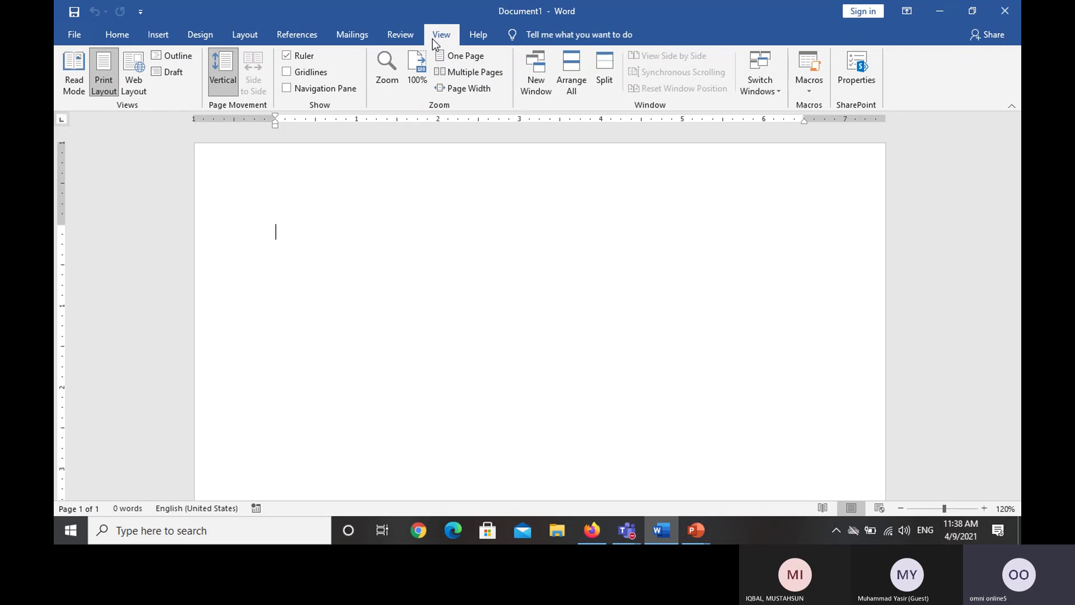
# View the Word for Windows training topics in the help resources and close them.
pyautogui.click(484, 41)
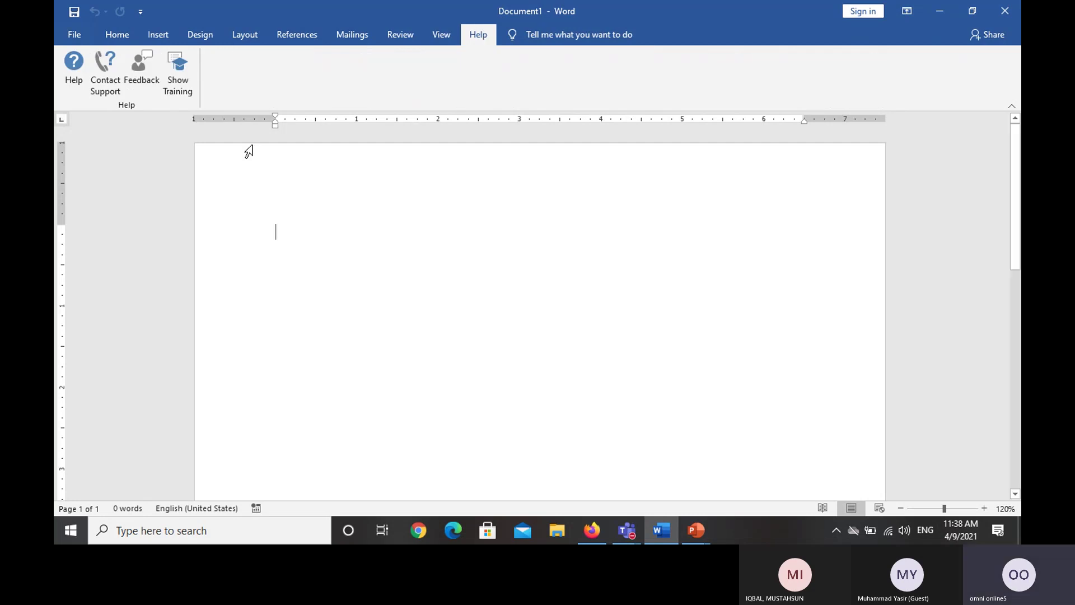
pyautogui.click(180, 87)
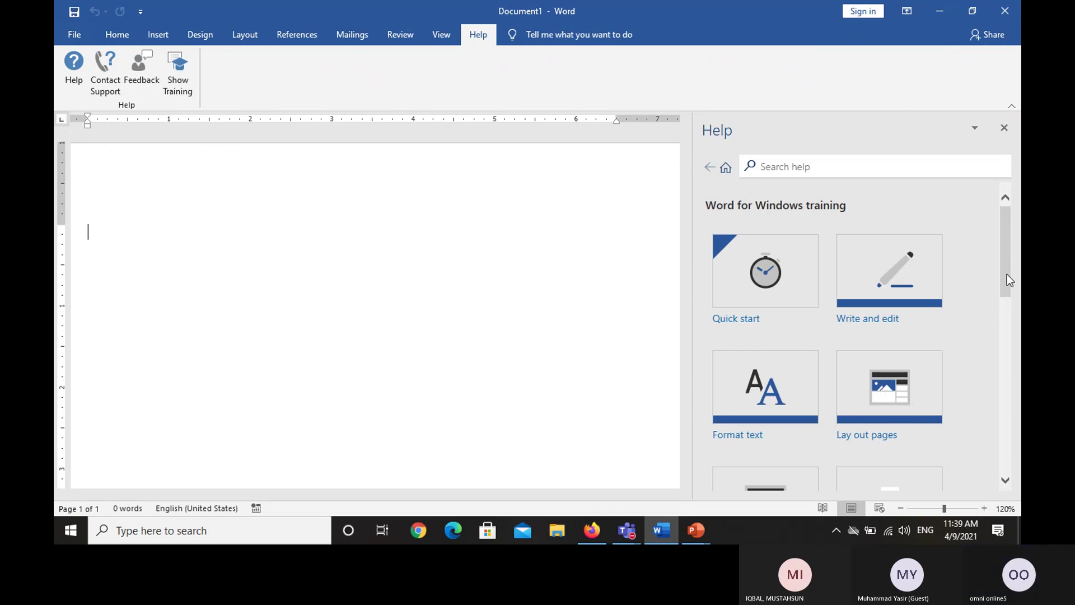
pyautogui.moveTo(1005, 274)
pyautogui.mouseDown()
pyautogui.moveTo(1005, 393)
pyautogui.moveTo(1008, 263)
pyautogui.mouseUp()
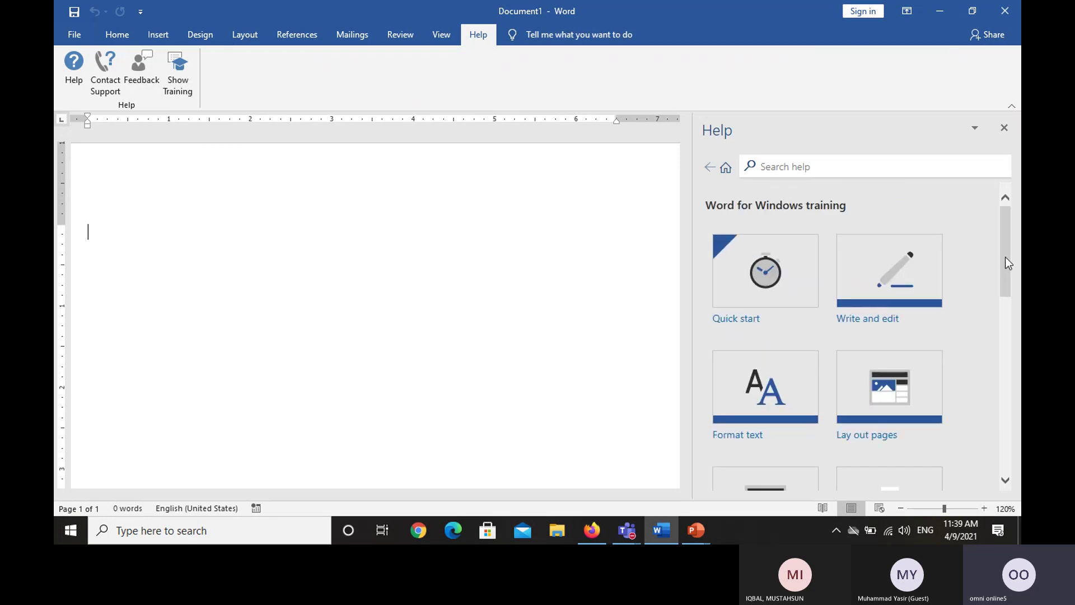
pyautogui.click(1006, 131)
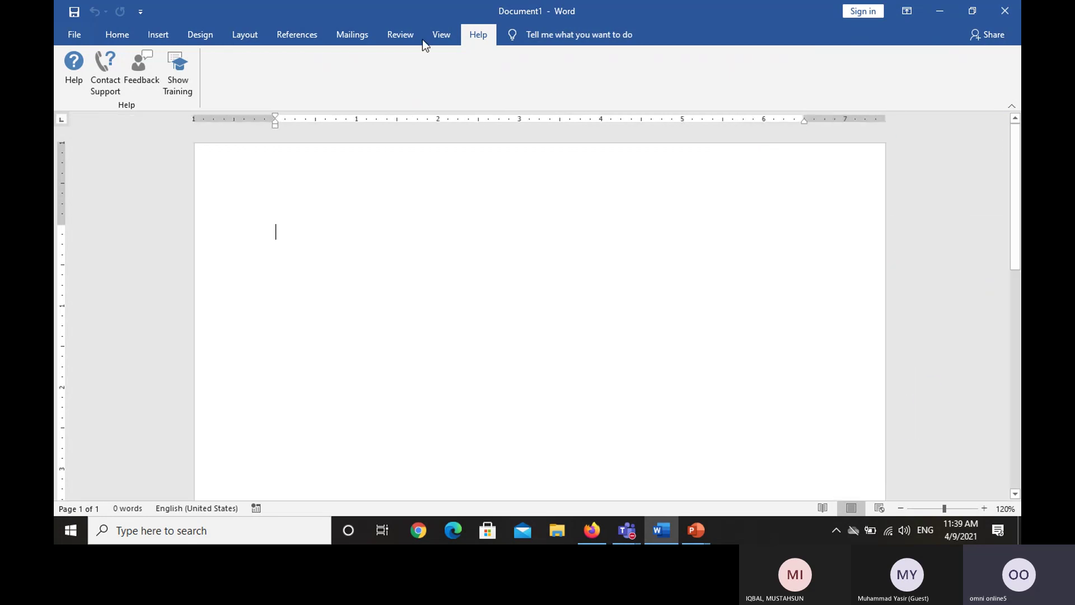
# Enter the sample text "hasgdgasdh" at the start of the blank document.
pyautogui.click(110, 41)
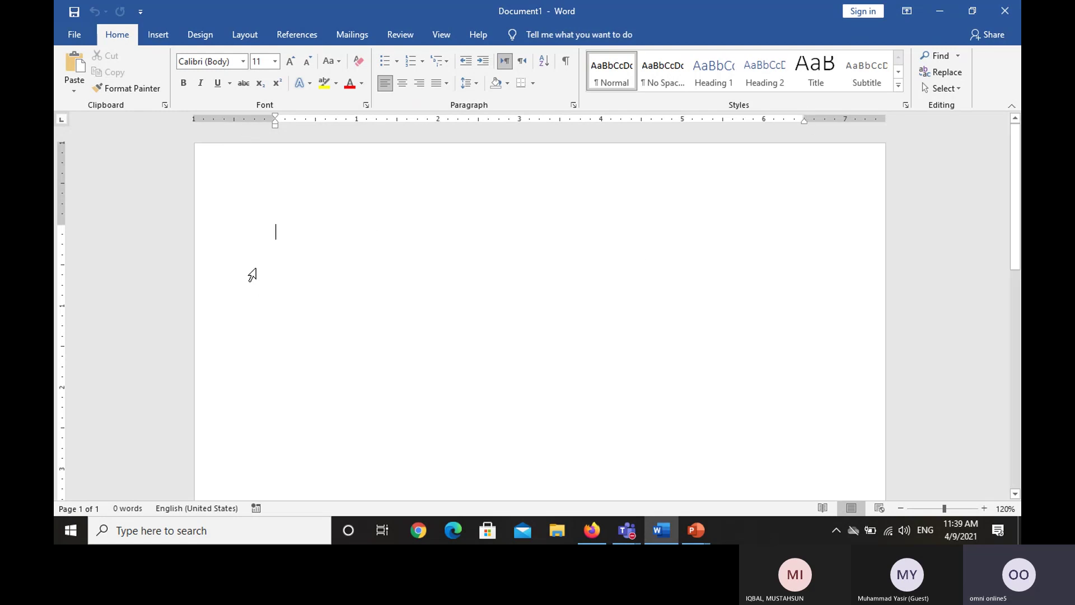
pyautogui.write('hasgdgasdh')
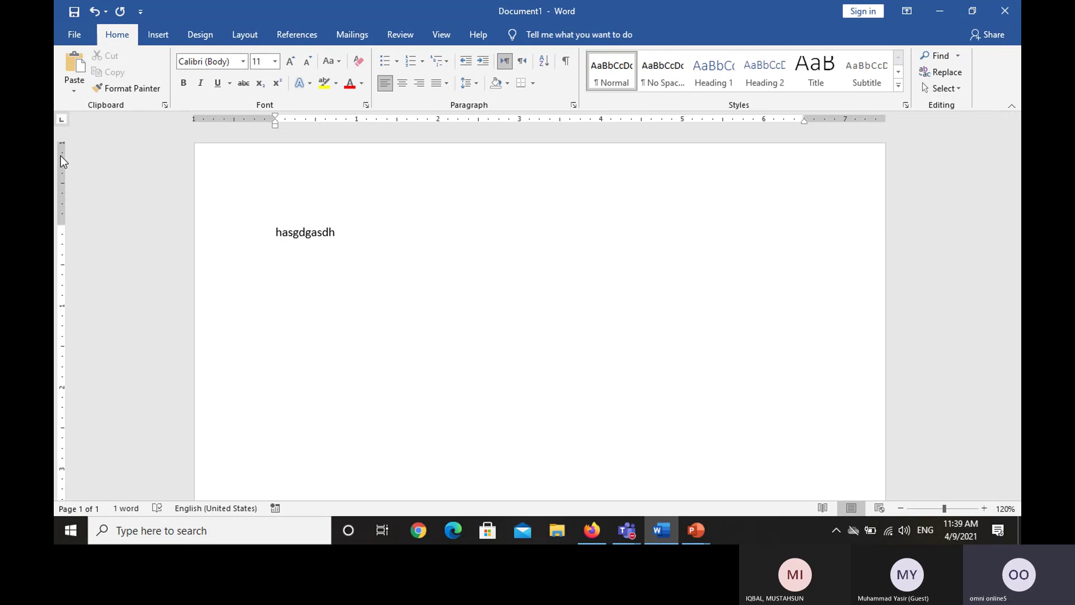
pyautogui.moveTo(61, 224)
pyautogui.mouseDown()
pyautogui.moveTo(60, 283)
pyautogui.moveTo(60, 190)
pyautogui.moveTo(57, 271)
pyautogui.moveTo(60, 221)
pyautogui.mouseUp()
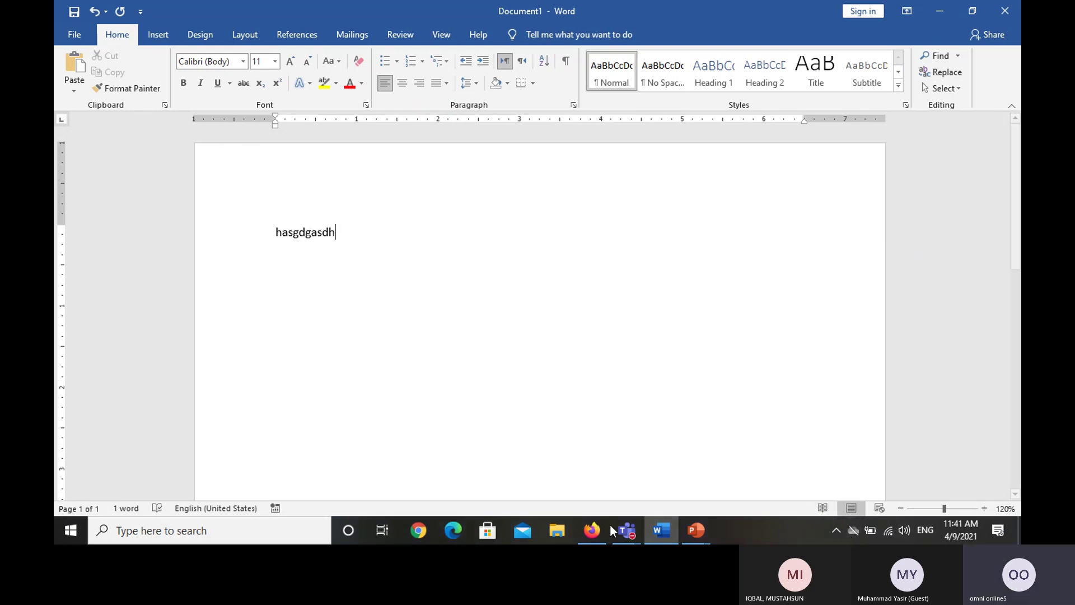
# View the document in Read Mode and Web Layout, and return it to Print Layout.
pyautogui.click(822, 512)
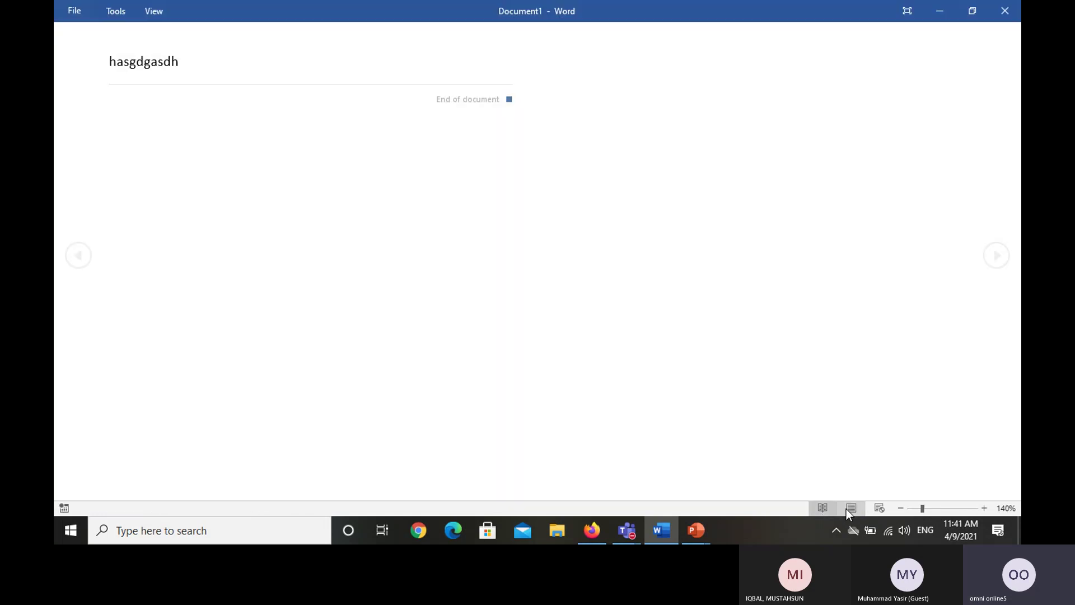
pyautogui.click(846, 510)
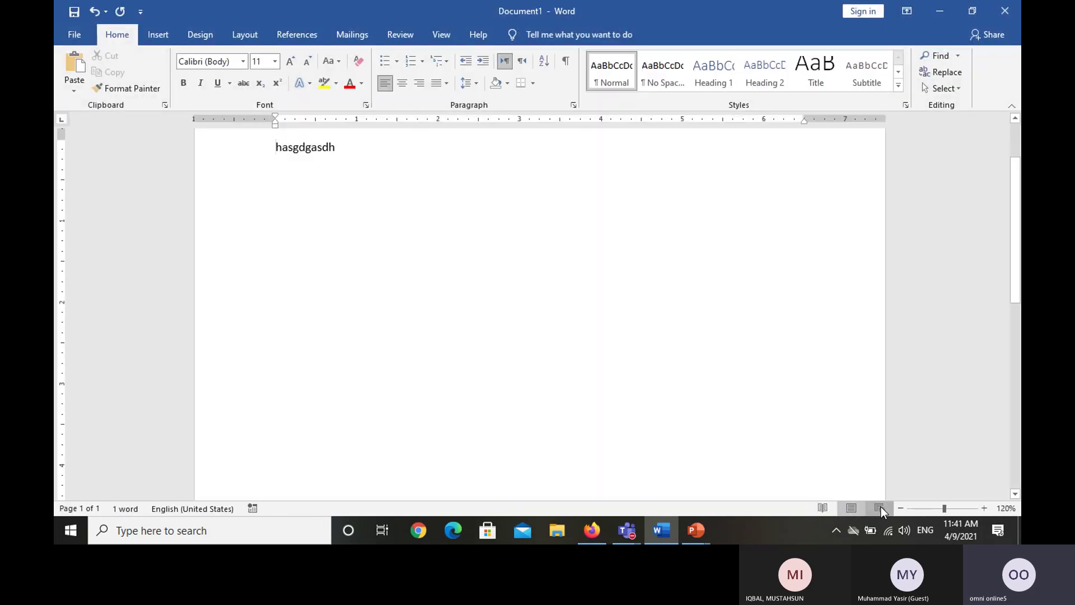
pyautogui.click(880, 509)
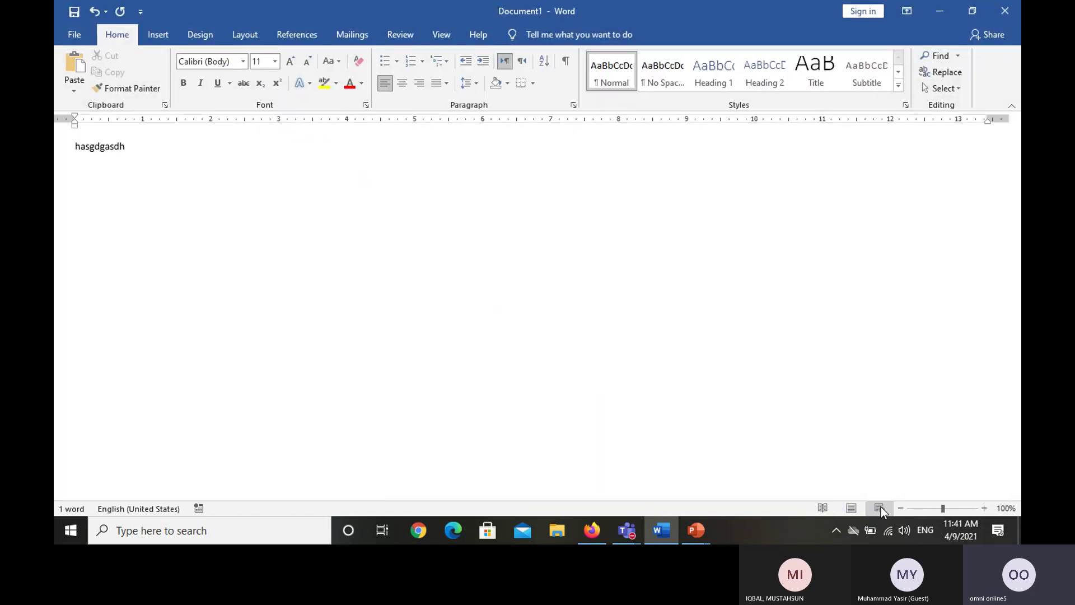
pyautogui.click(851, 508)
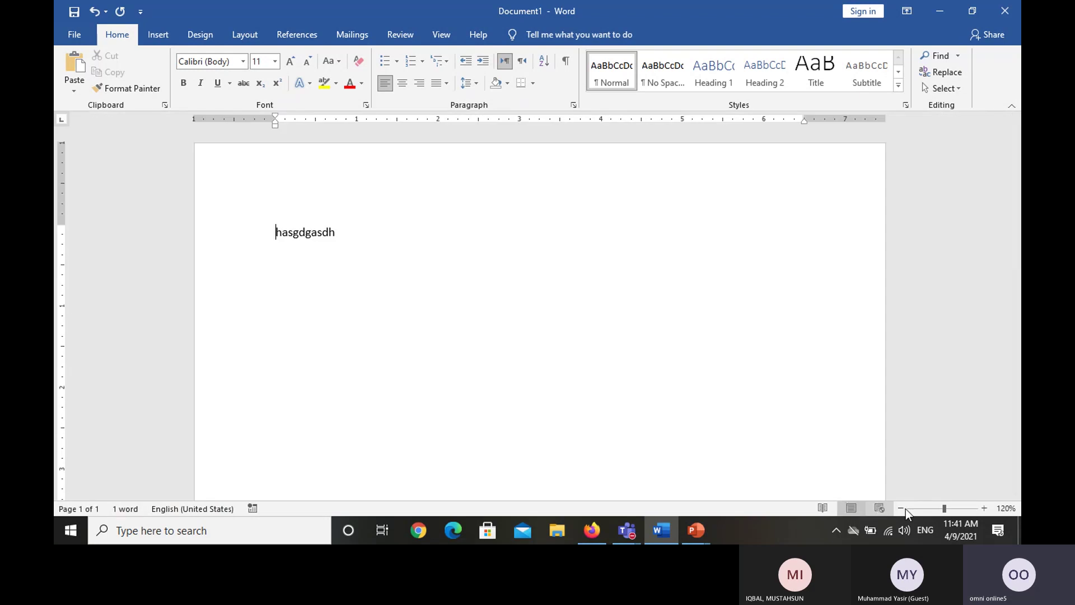
# Zoom the page in to 170% and back out to 120%.
pyautogui.click(984, 507)
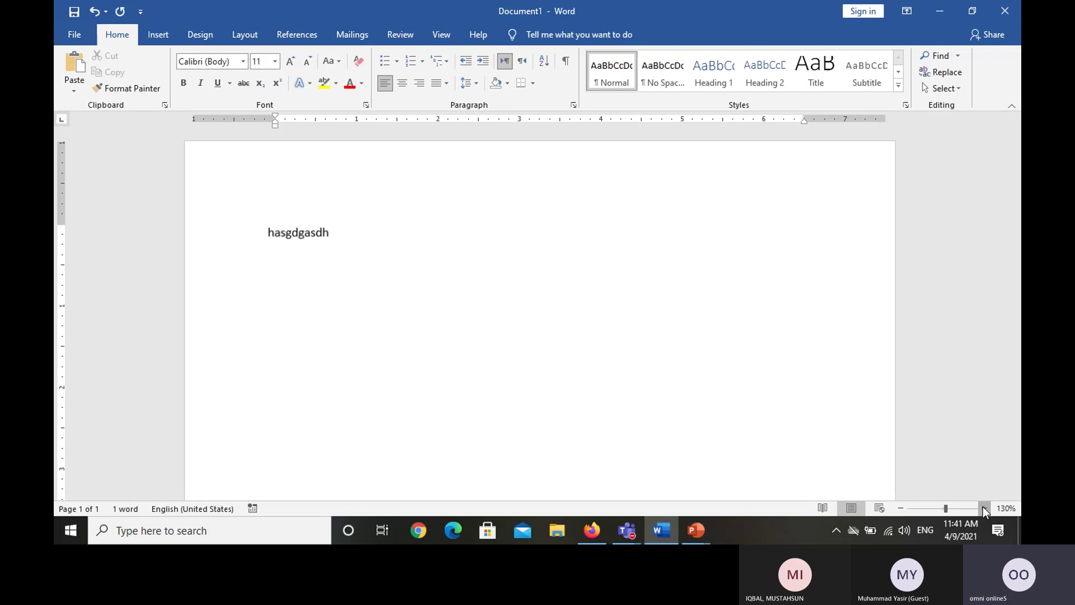
pyautogui.click(983, 508)
pyautogui.click(984, 508)
pyautogui.click(984, 508)
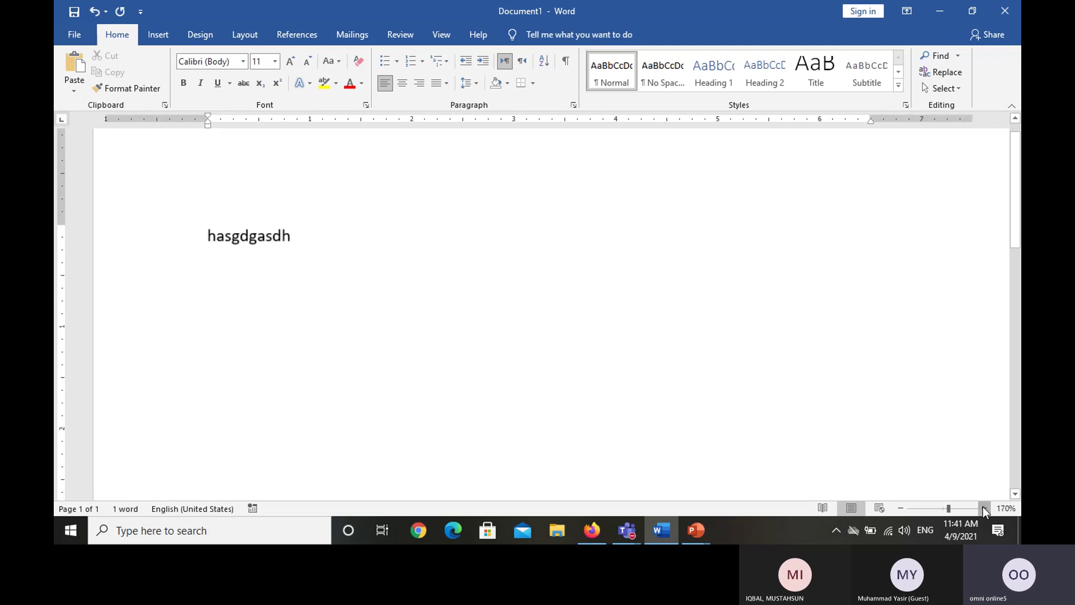
pyautogui.click(984, 508)
pyautogui.click(900, 507)
pyautogui.click(900, 508)
pyautogui.click(899, 508)
pyautogui.click(899, 508)
pyautogui.click(900, 508)
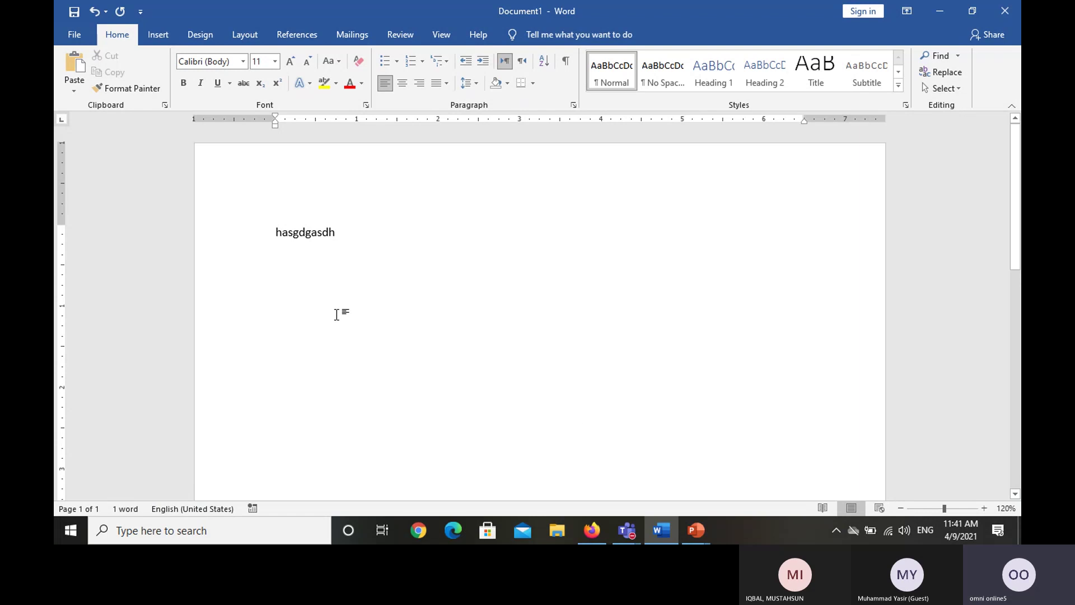
# Replace all the document's text with sample paragraphs generated by the =rand() function.
pyautogui.hotkey('ctrl', 'a')
pyautogui.press('Delete')
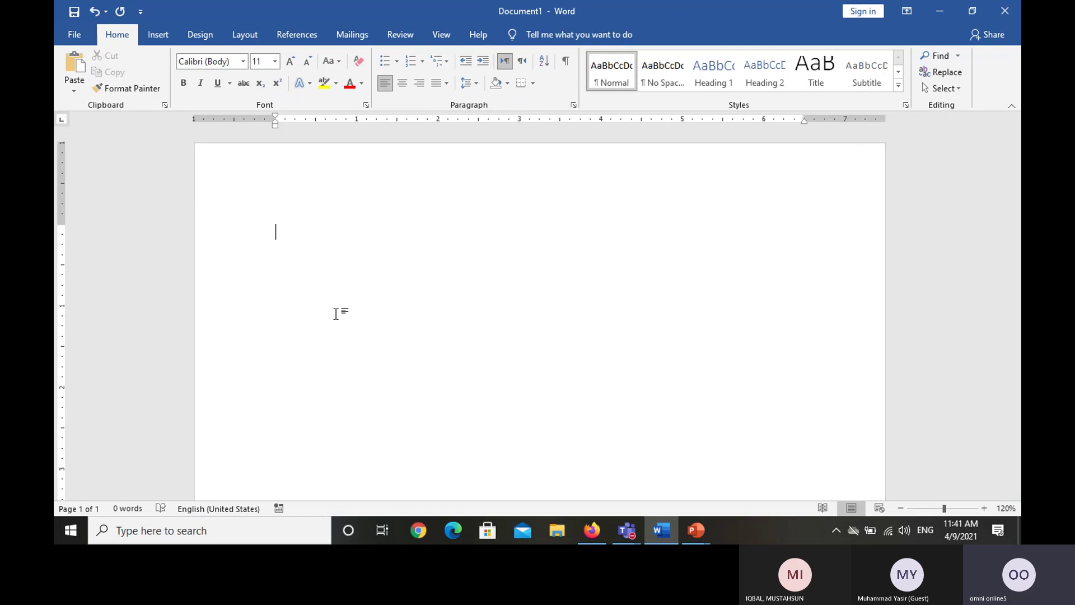
pyautogui.write('=')
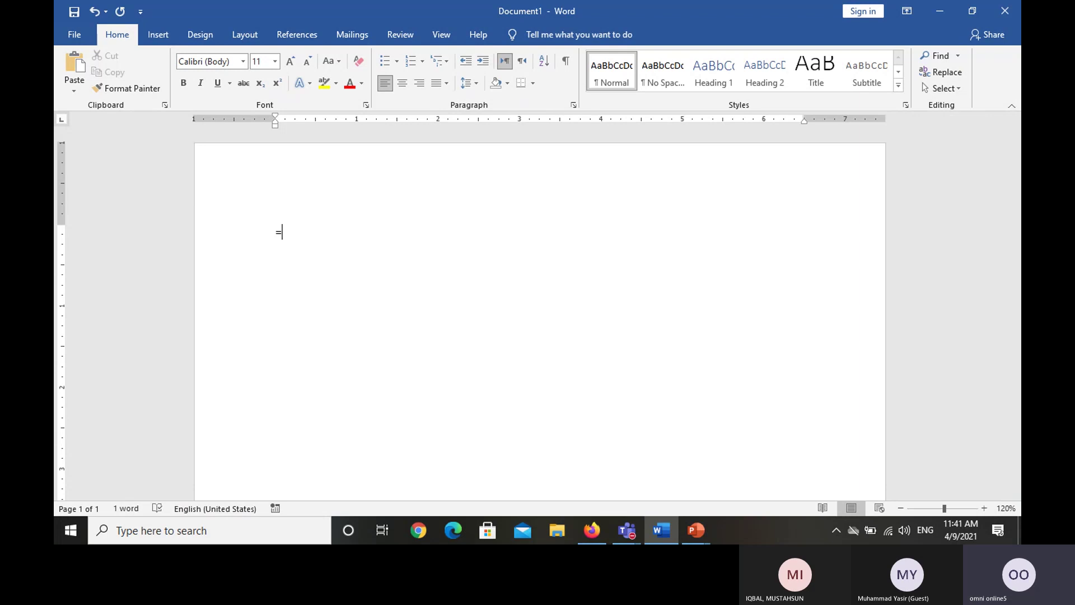
pyautogui.write('rand()')
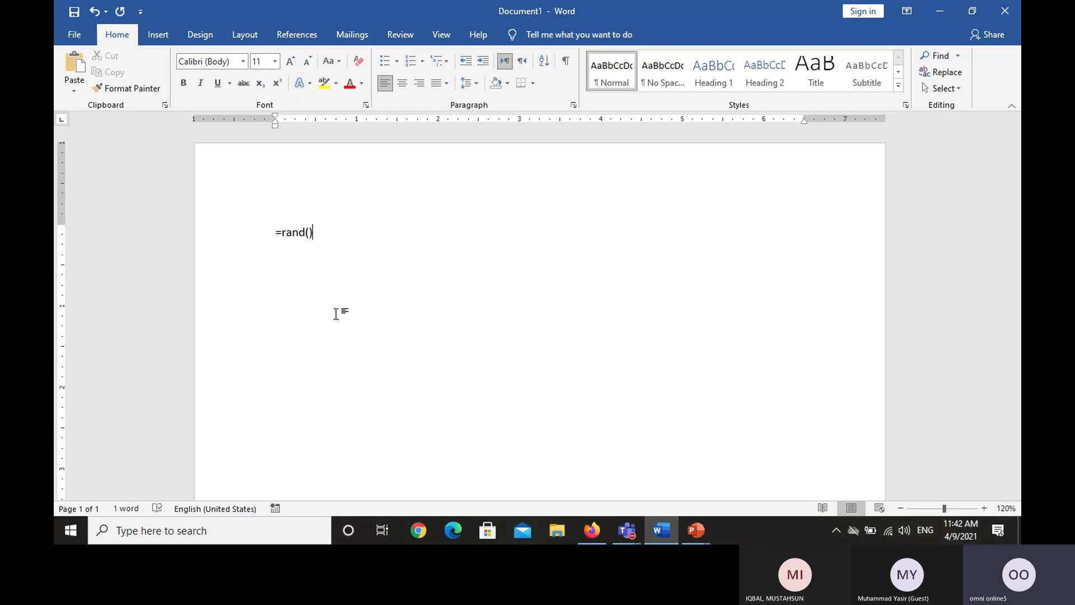
pyautogui.press('Return')
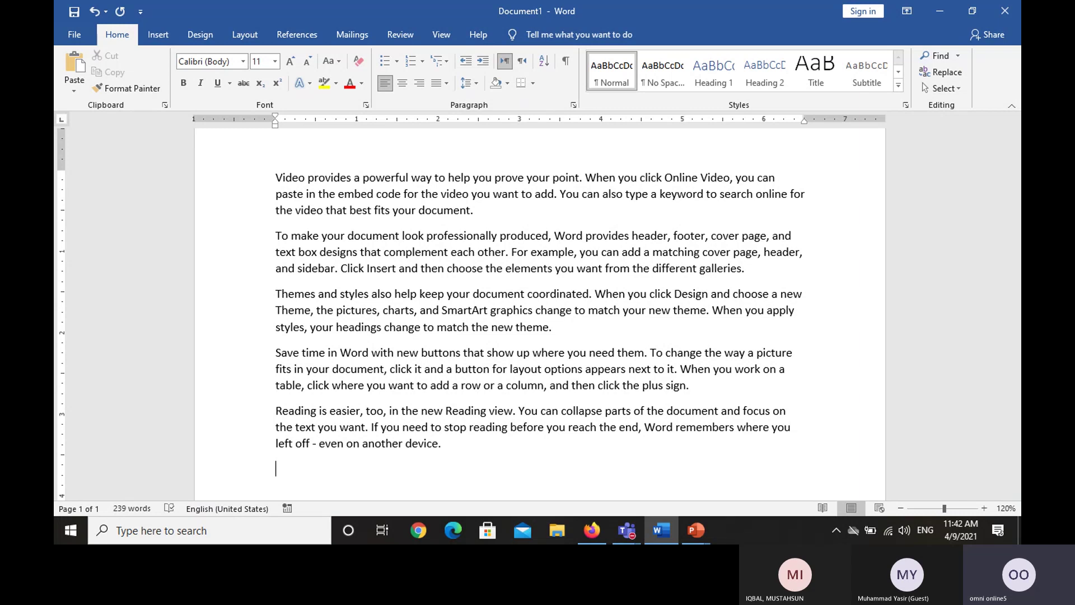
# Undo the generated sample paragraphs and clear all remaining text from the document.
pyautogui.hotkey('ctrl', 'z')
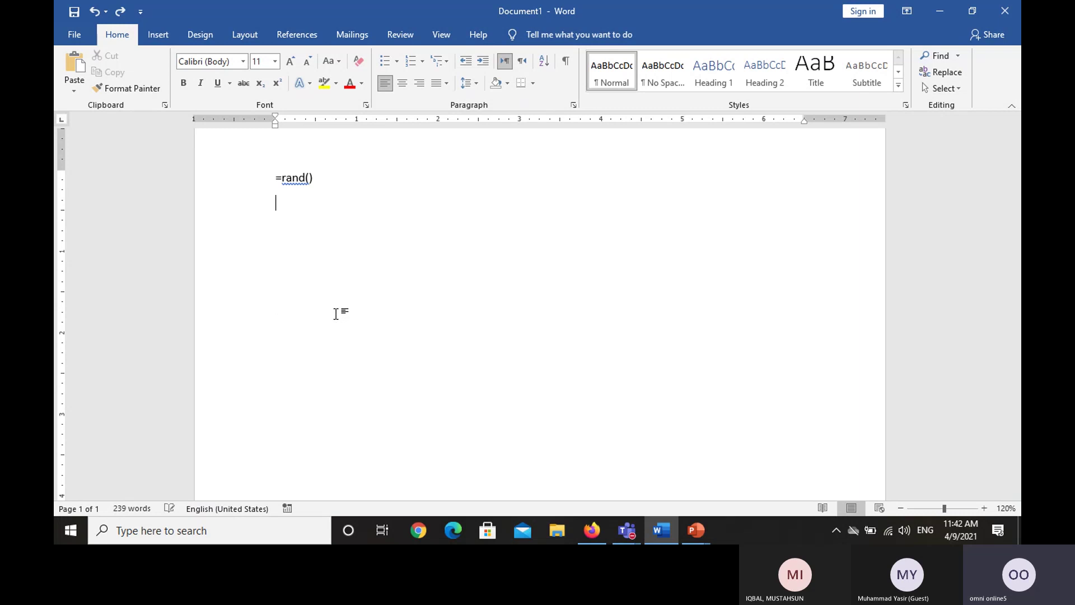
pyautogui.hotkey('ctrl', 'z')
pyautogui.hotkey('ctrl', 'a')
pyautogui.press('BackSpace')
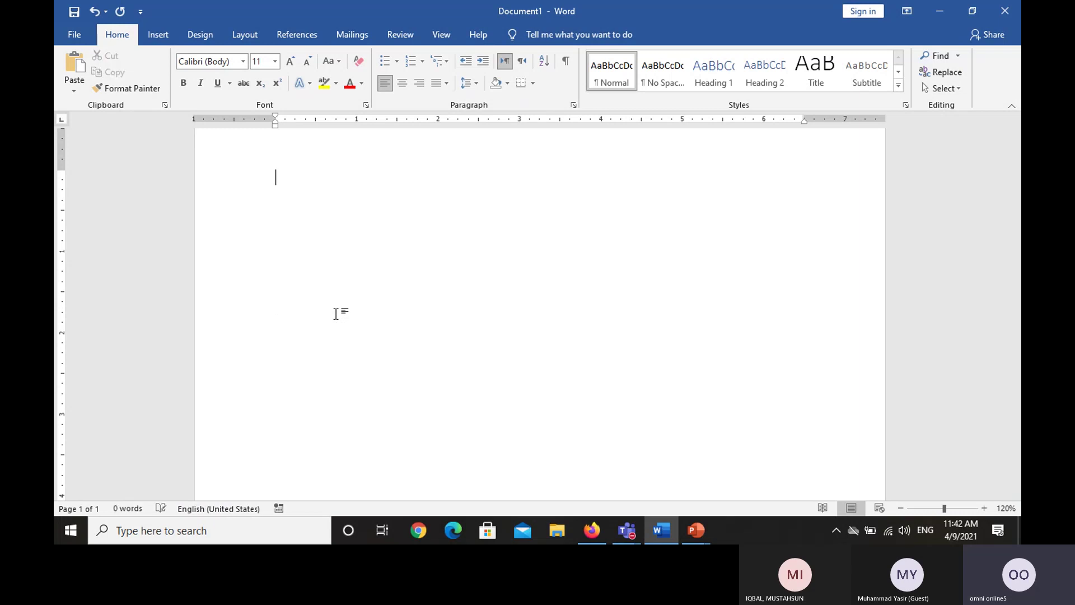
# Generate sample paragraphs in the blank document with the =rand() function.
pyautogui.write('=')
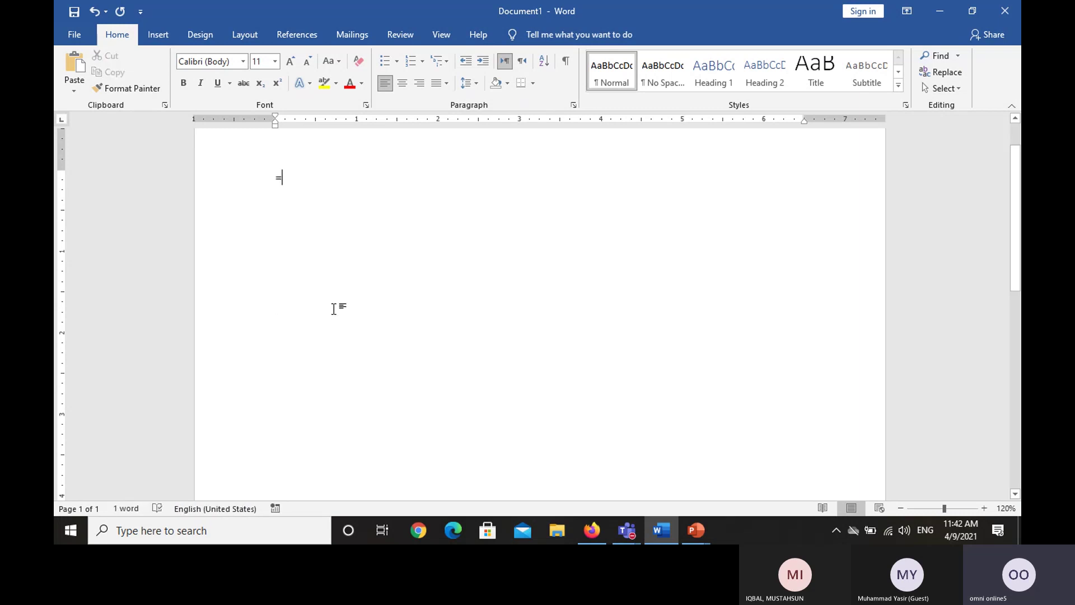
pyautogui.keyDown('ctrl'); pyautogui.scroll(6, 963, 501); pyautogui.keyUp('ctrl')
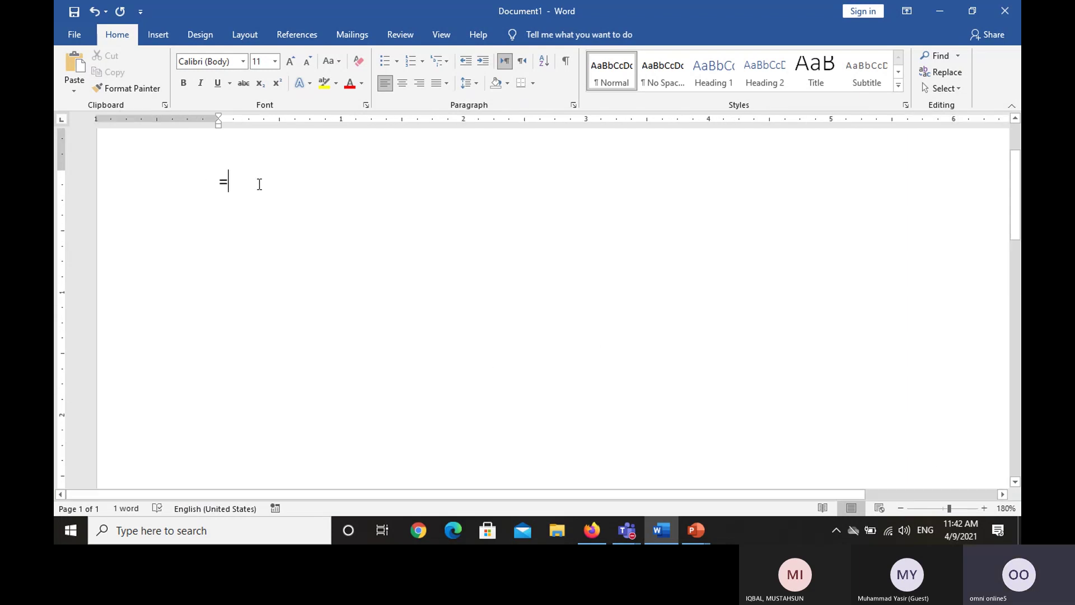
pyautogui.write('rand()')
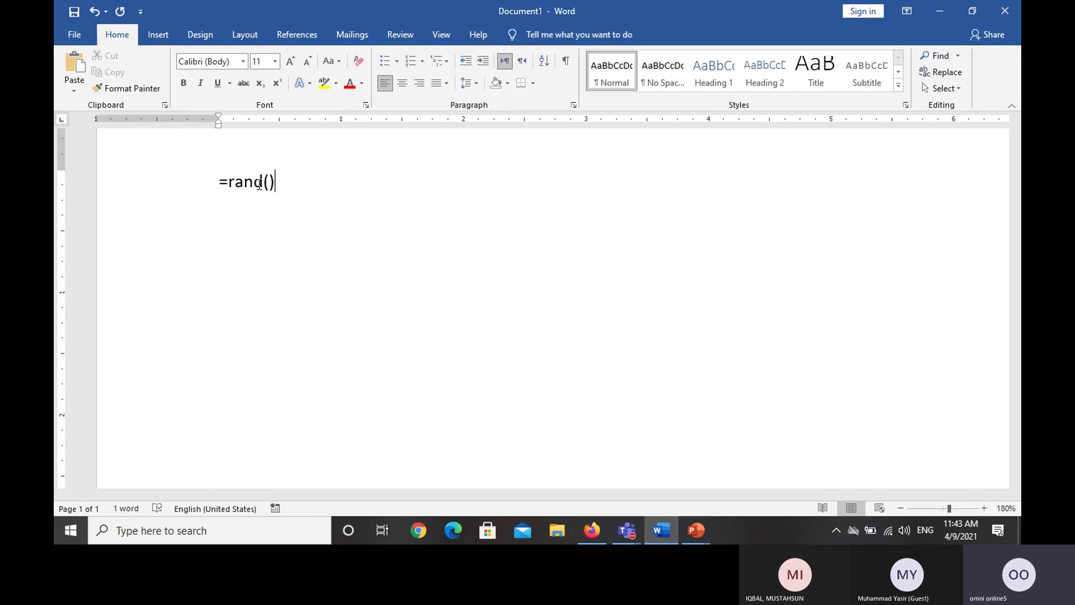
pyautogui.press('Return')
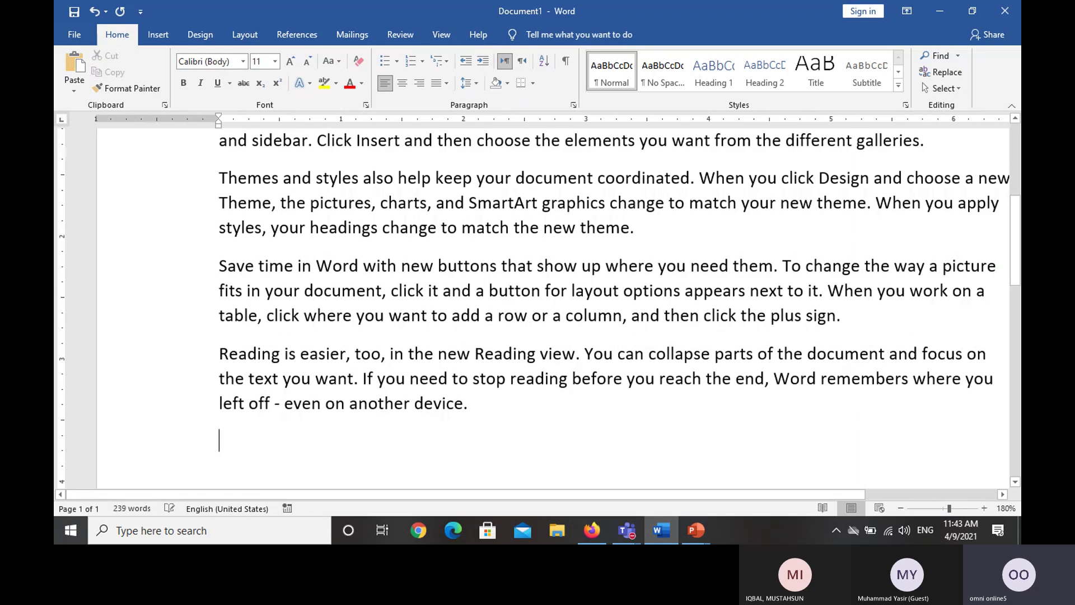
pyautogui.scroll(-5, 257, 184)
# Undo the generated paragraphs and change the function to =rand(50) to generate 50 sample paragraphs.
pyautogui.hotkey('ctrl', 'z')
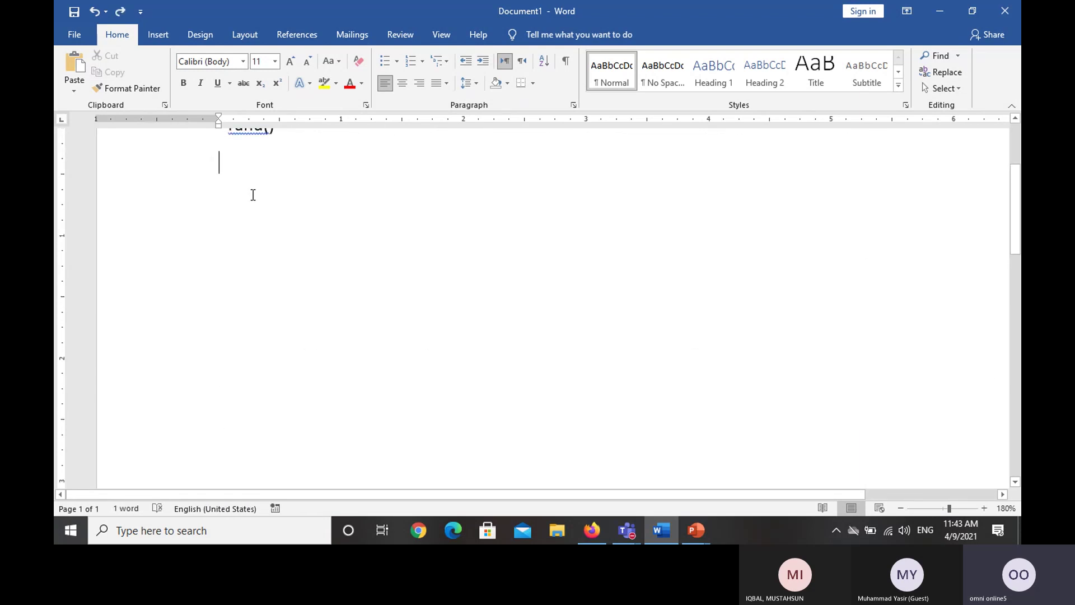
pyautogui.scroll(2, 257, 191)
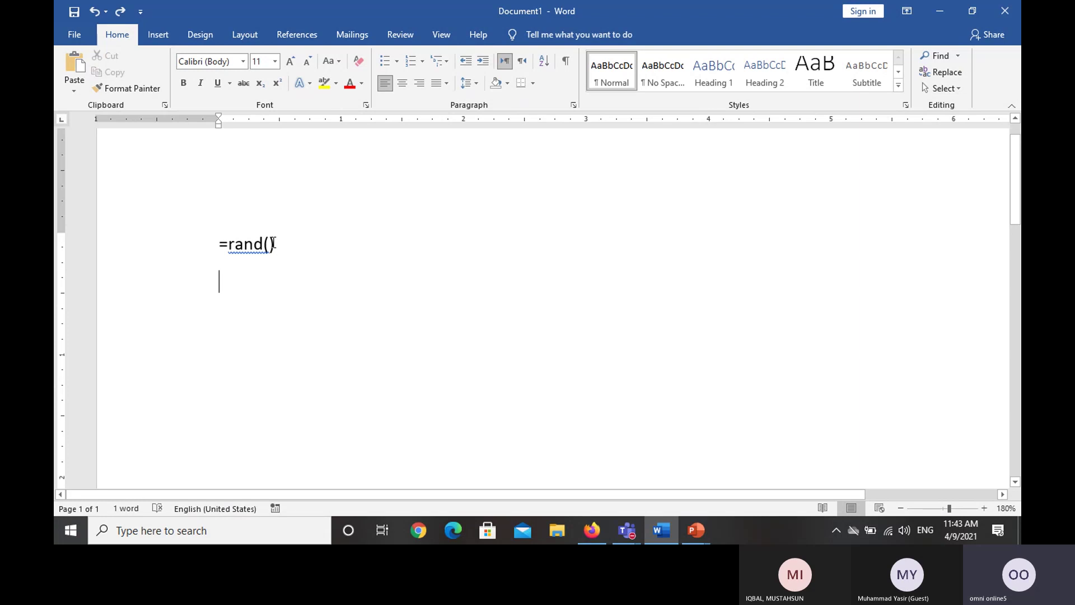
pyautogui.press('BackSpace')
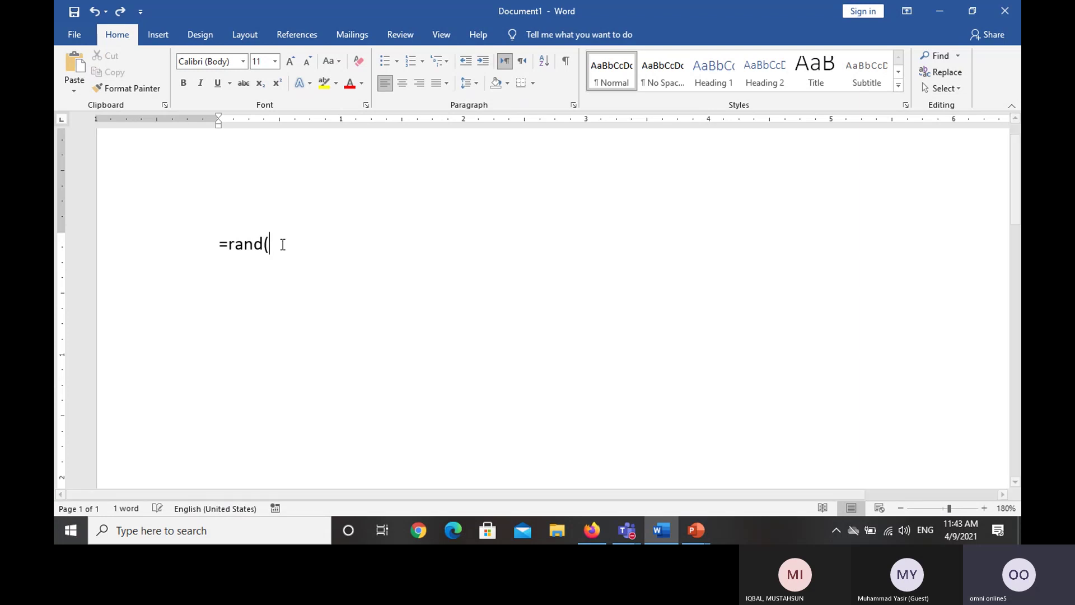
pyautogui.write('50')
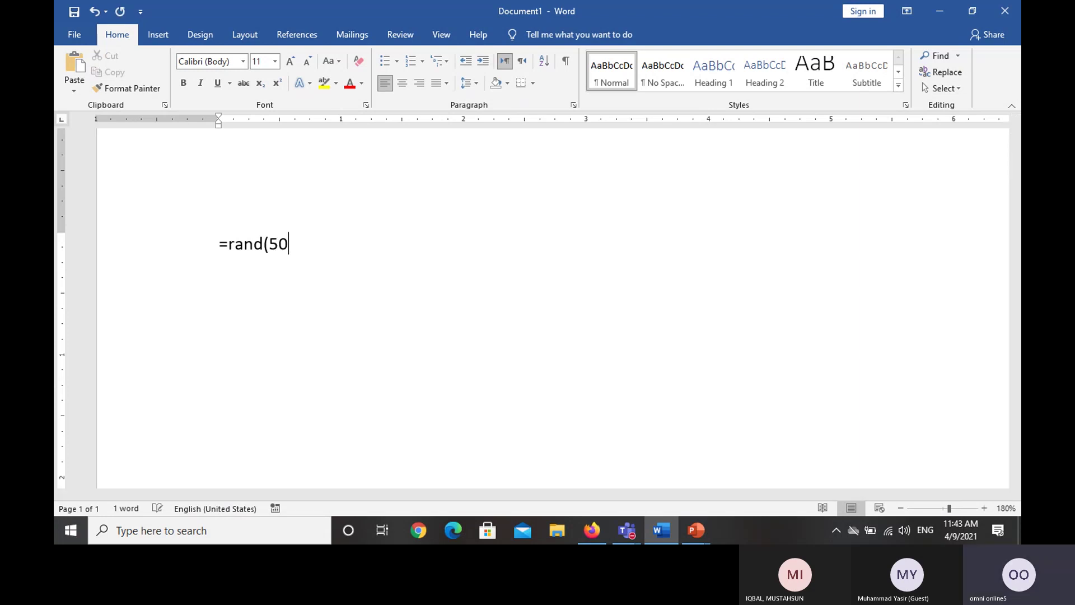
pyautogui.write(')')
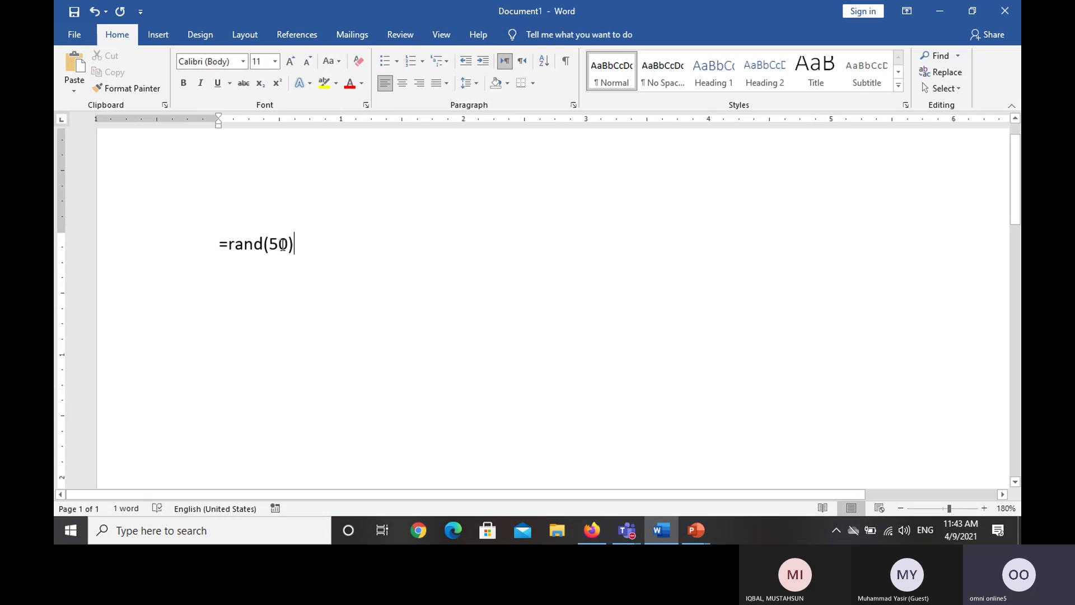
pyautogui.keyDown('ctrl'); pyautogui.scroll(-4, 449, 315); pyautogui.keyUp('ctrl')
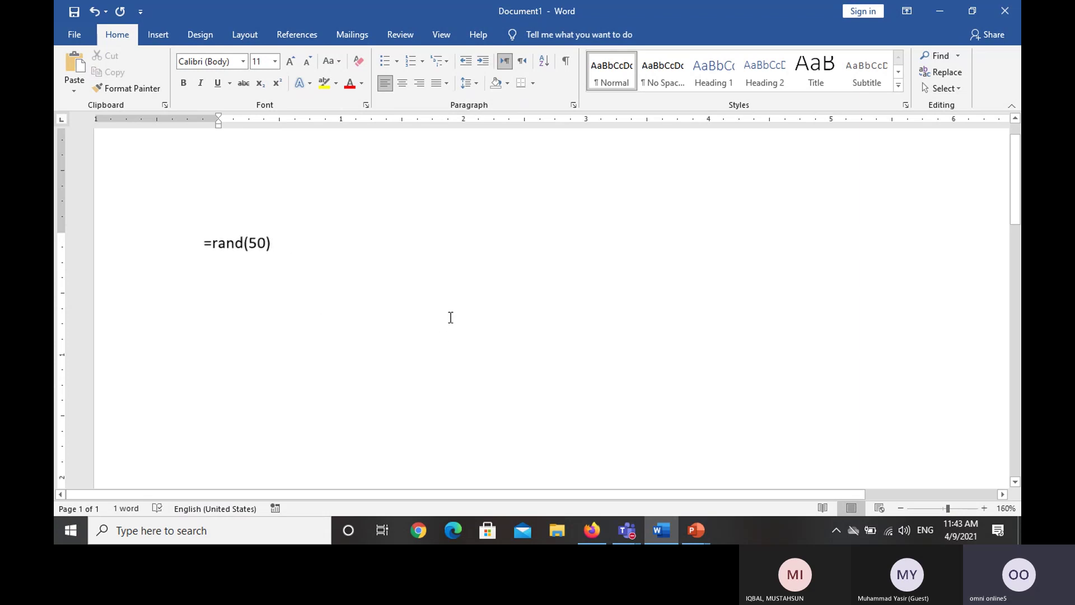
pyautogui.keyDown('ctrl'); pyautogui.scroll(-2, 450, 317); pyautogui.keyUp('ctrl')
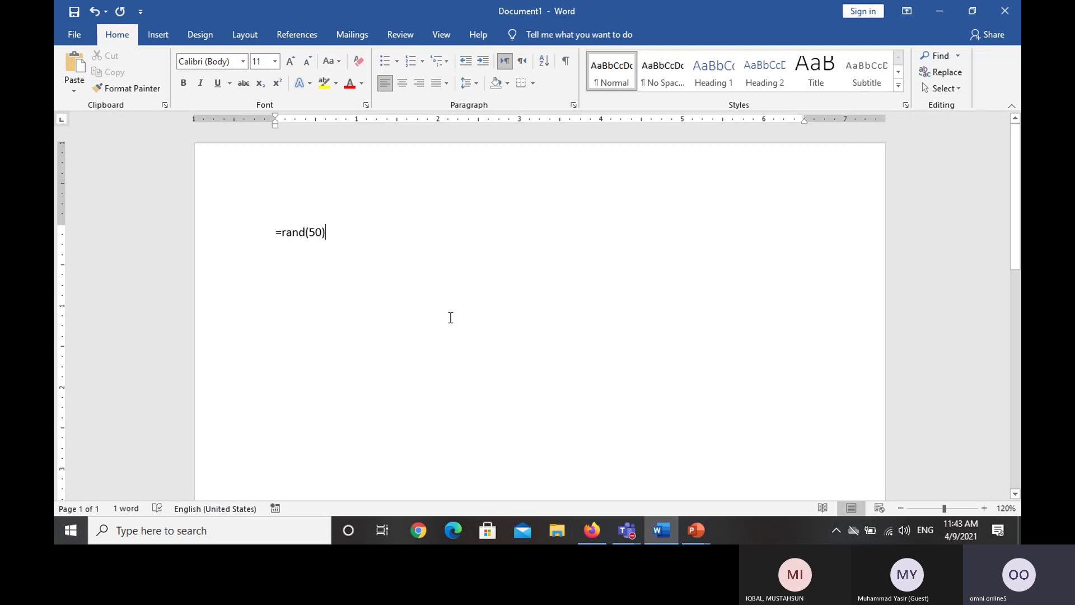
pyautogui.press('Return')
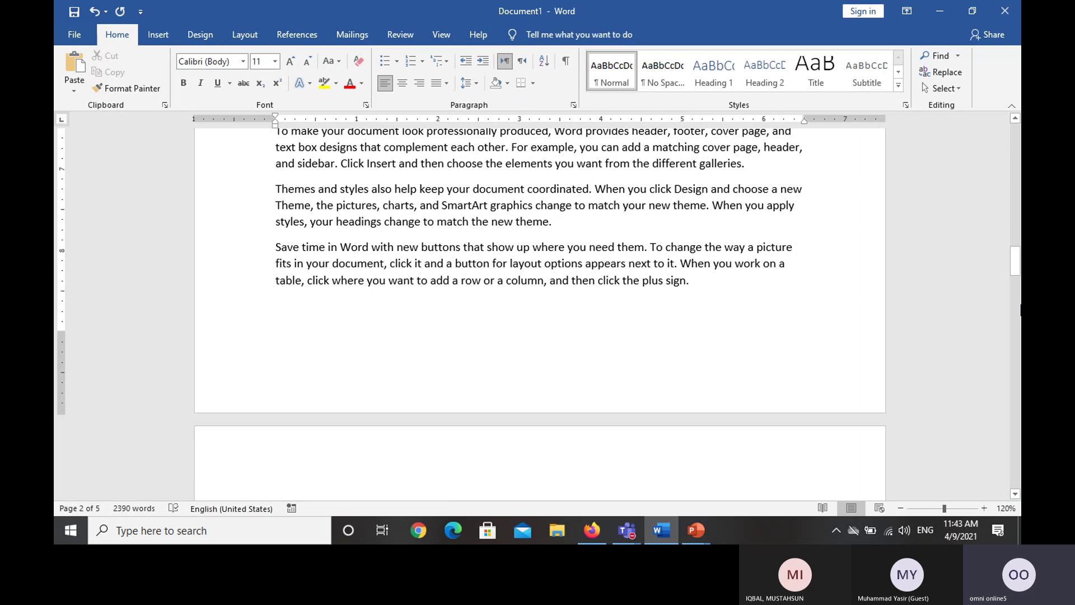
# Replace all the document's text with the title line "Microsoft Word" followed by sample paragraphs generated by =rand().
pyautogui.moveTo(1015, 261); pyautogui.dragTo(1014, 140)
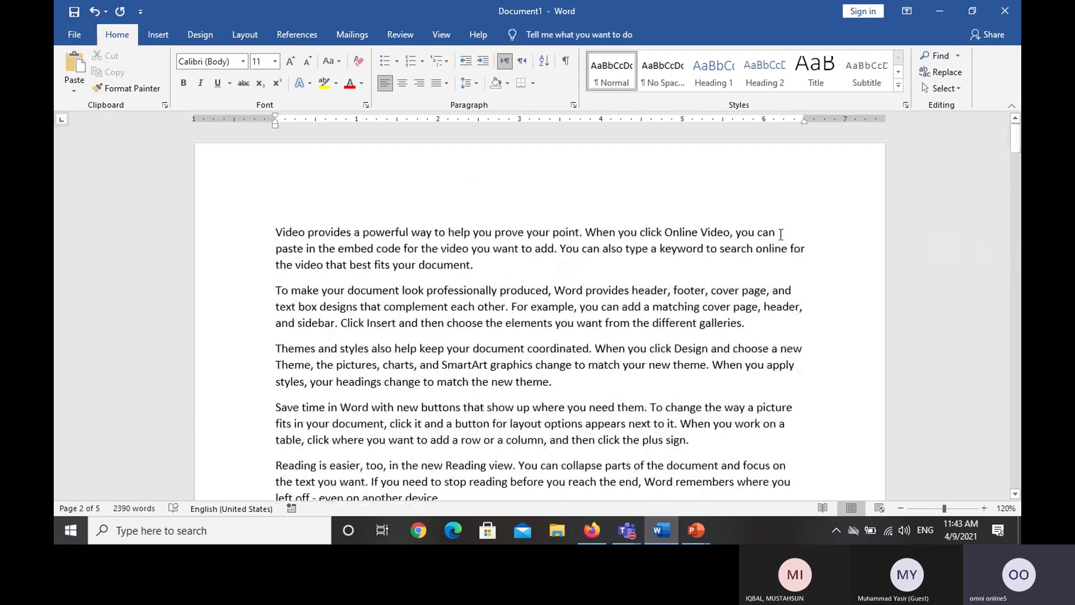
pyautogui.hotkey('ctrl', 'a')
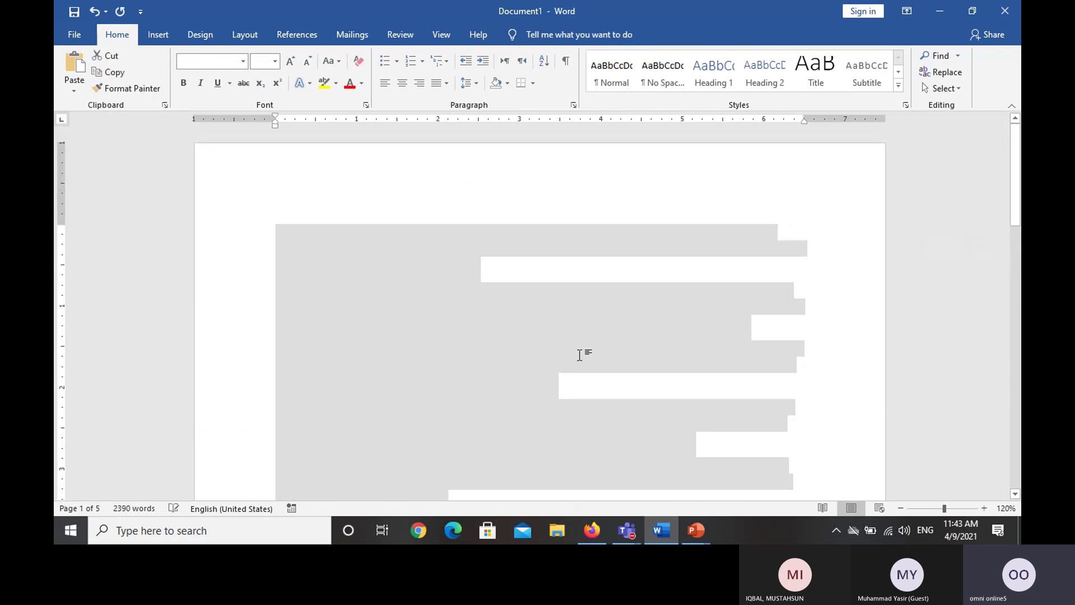
pyautogui.press('Delete')
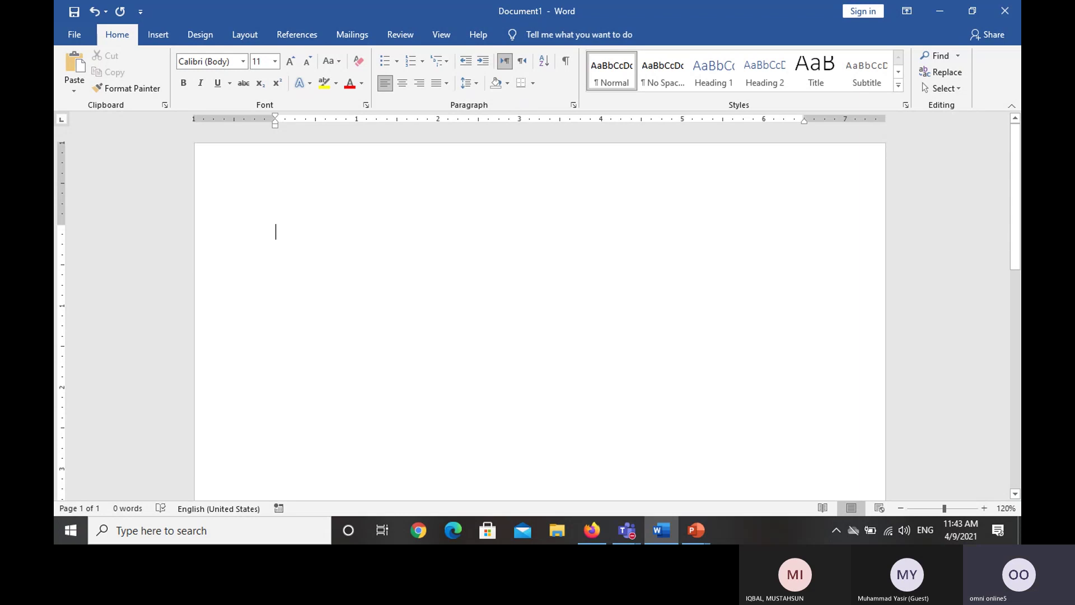
pyautogui.write('Microsoft Word')
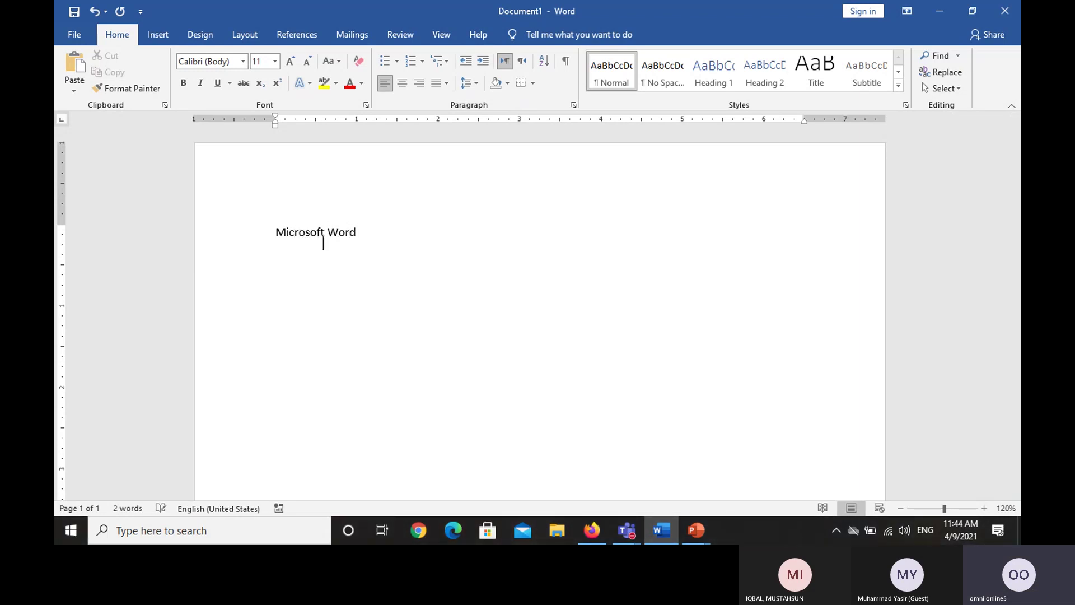
pyautogui.press('Return')
pyautogui.write('=rand()')
pyautogui.press('Return')
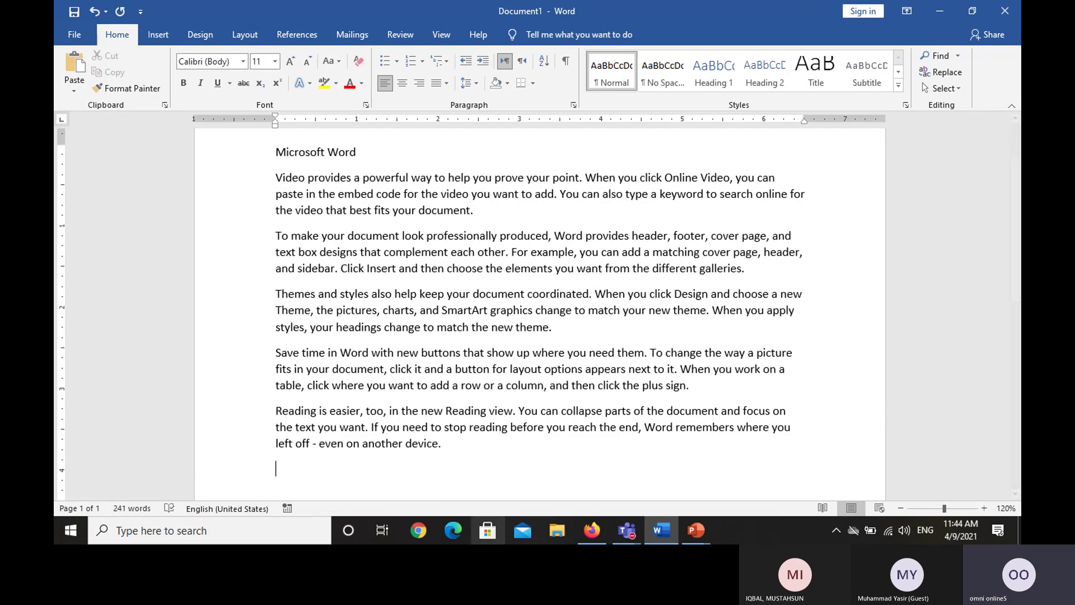
pyautogui.scroll(3, 431, 241)
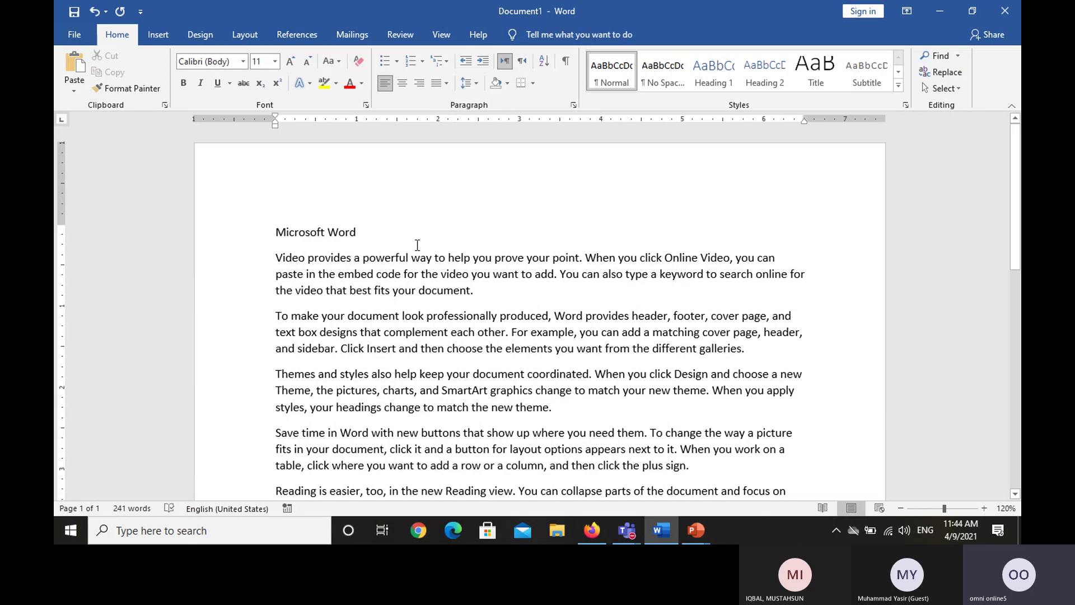
# Select the "Microsoft Word" title line and increase its font size stepwise to 18.
pyautogui.moveTo(356, 233); pyautogui.dragTo(269, 227)
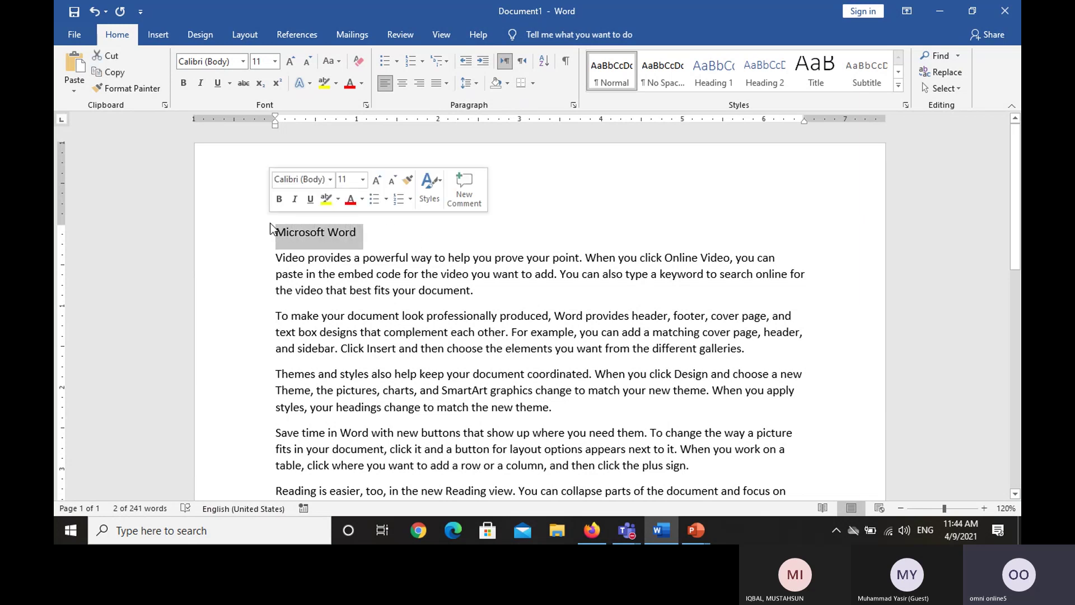
pyautogui.click(329, 258)
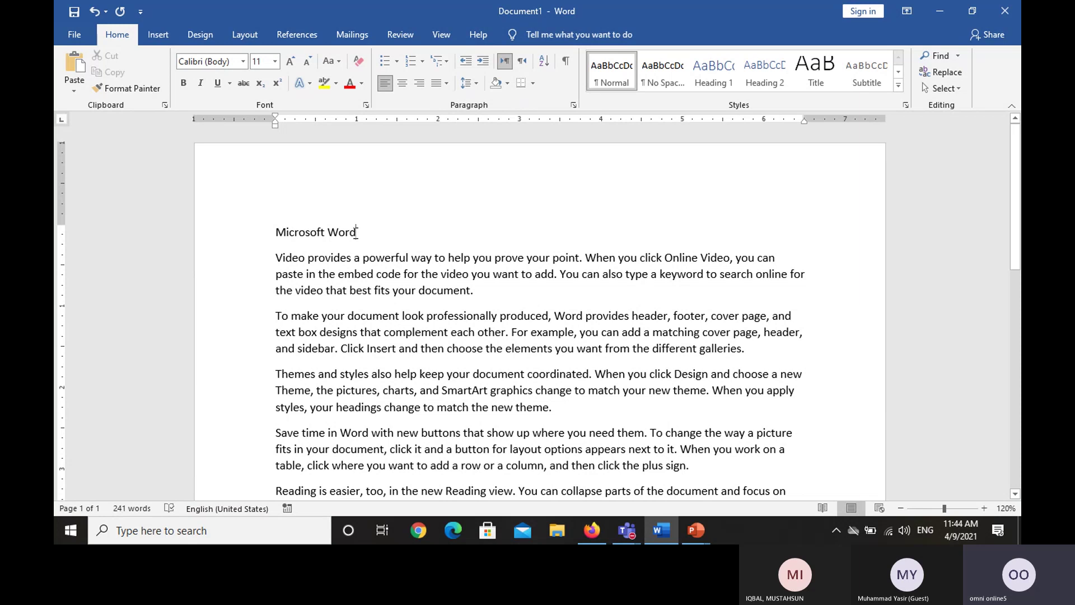
pyautogui.moveTo(358, 234); pyautogui.dragTo(276, 229)
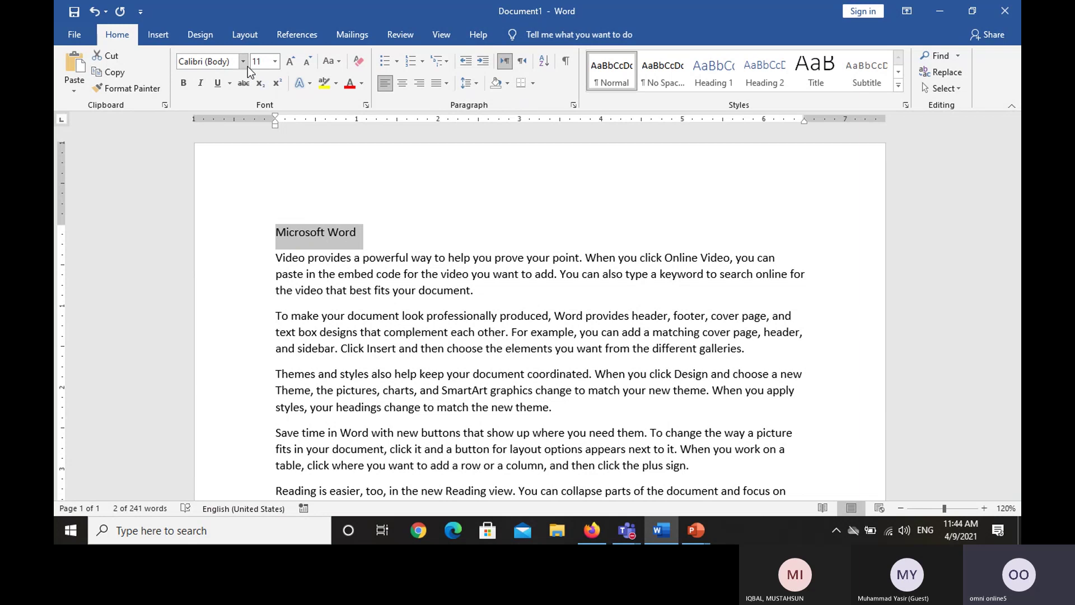
pyautogui.click(291, 63)
pyautogui.click(290, 63)
pyautogui.click(290, 63)
pyautogui.click(291, 68)
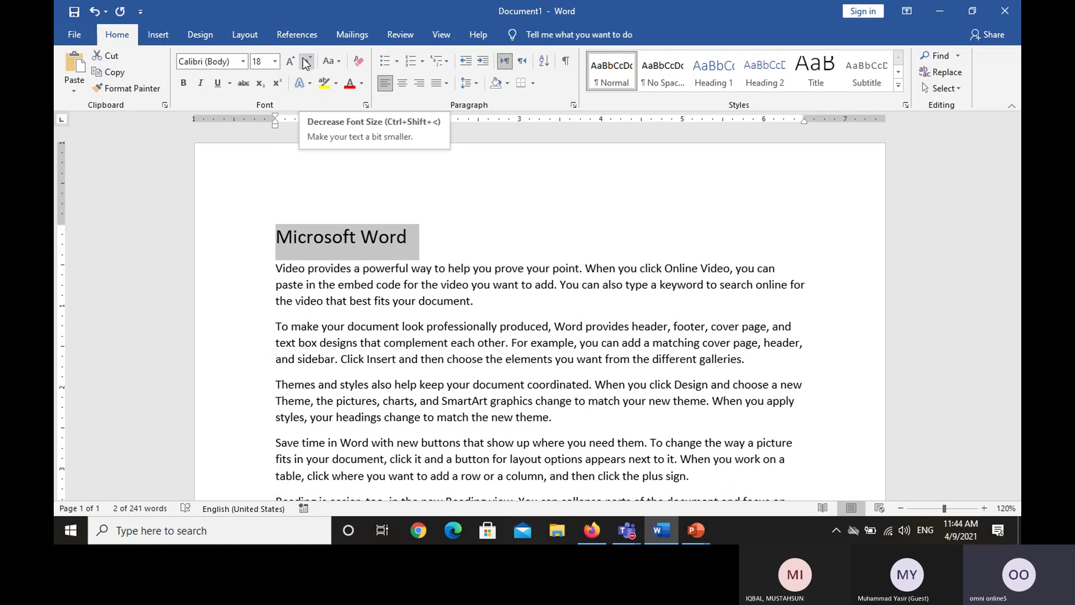
# Decrease the title's font size stepwise to 11.
pyautogui.click(306, 61)
pyautogui.click(306, 61)
pyautogui.click(306, 61)
pyautogui.click(306, 61)
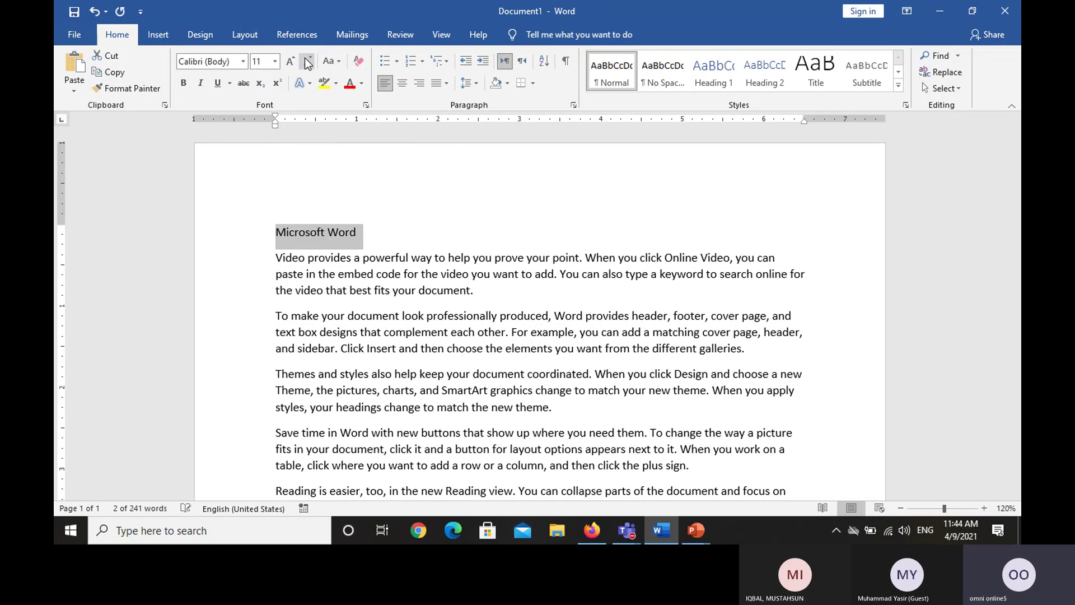
# Increase the "Microsoft Word" title's font size stepwise to 20.
pyautogui.click(290, 61)
pyautogui.click(291, 61)
pyautogui.click(291, 61)
pyautogui.click(290, 61)
pyautogui.click(290, 61)
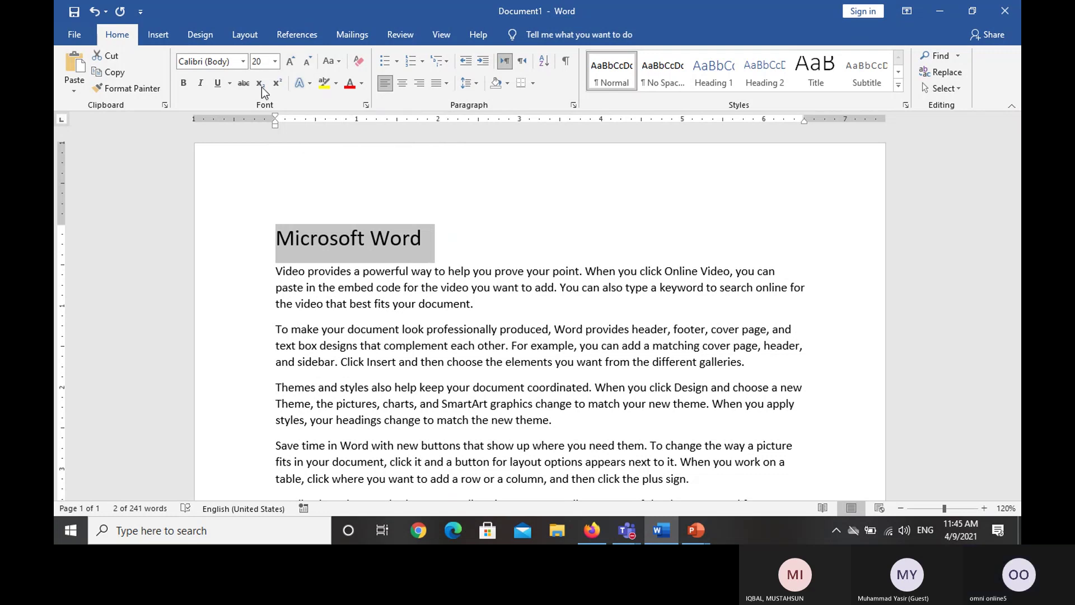
# Change the title's font to Gabriola.
pyautogui.click(239, 66)
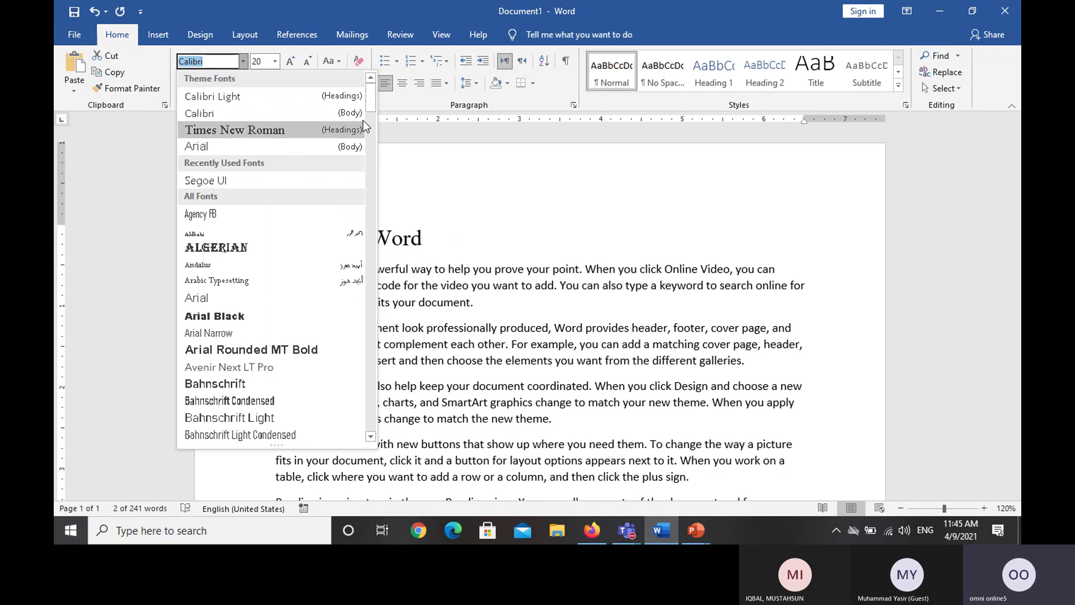
pyautogui.scroll(-1, 371, 99)
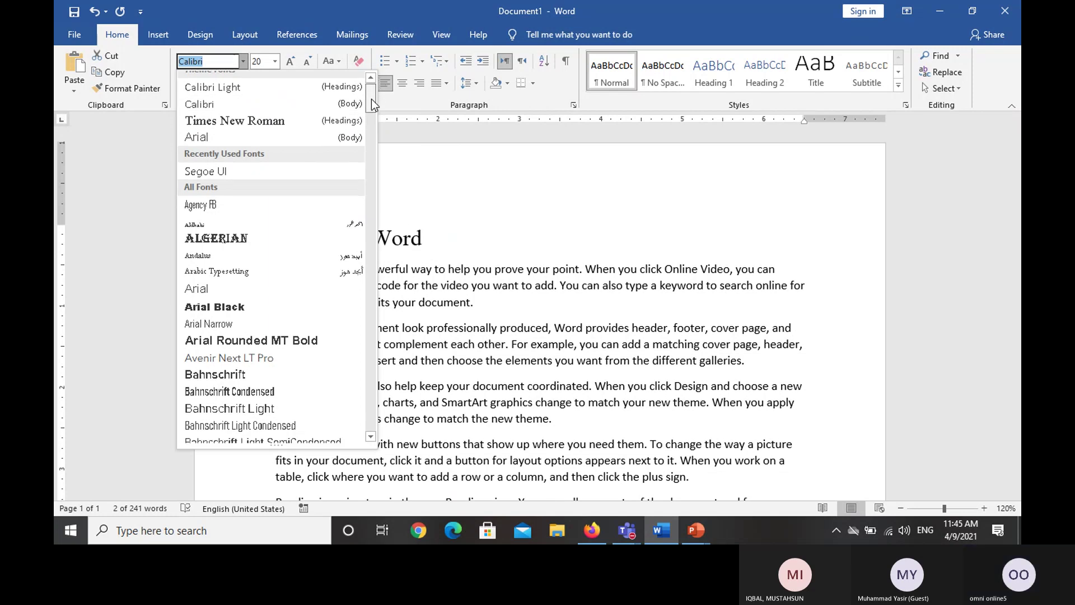
pyautogui.moveTo(371, 99); pyautogui.dragTo(358, 222)
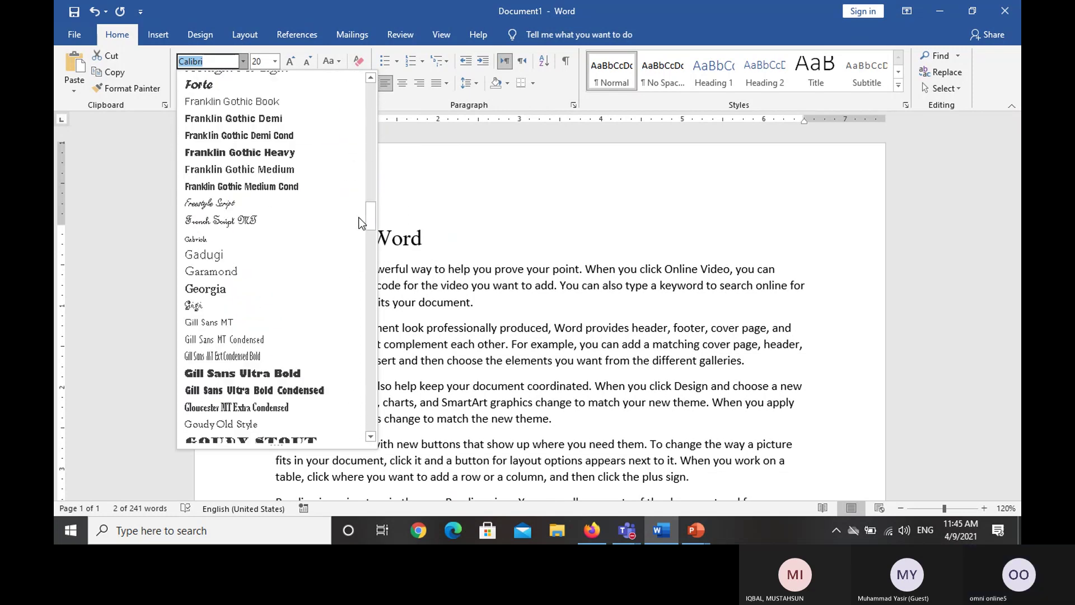
pyautogui.click(360, 238)
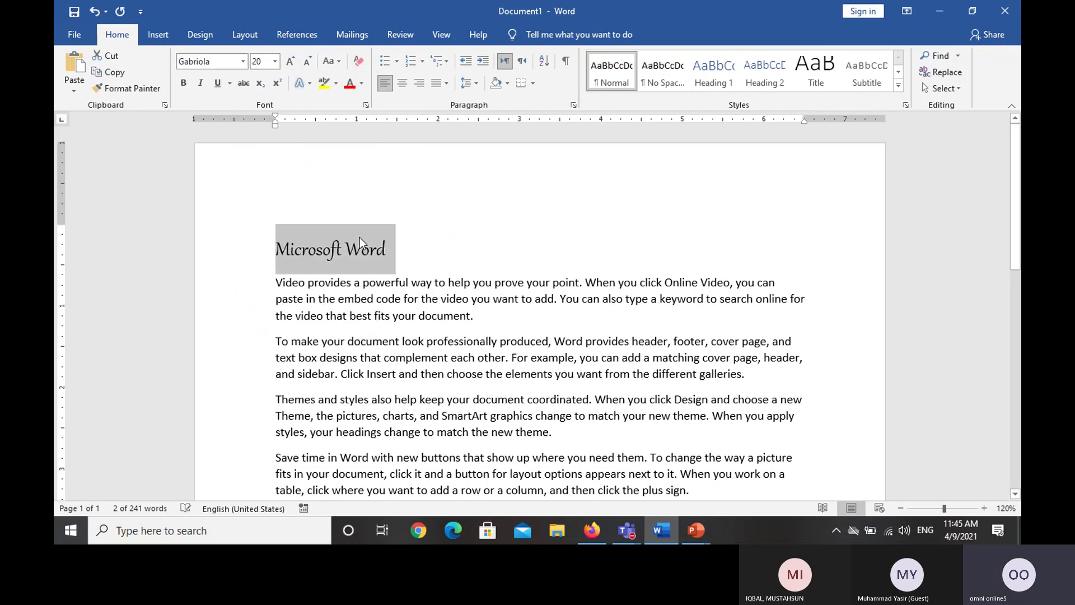
# Set the font of the "Microsoft Word" title to Bahnschrift.
pyautogui.click(242, 62)
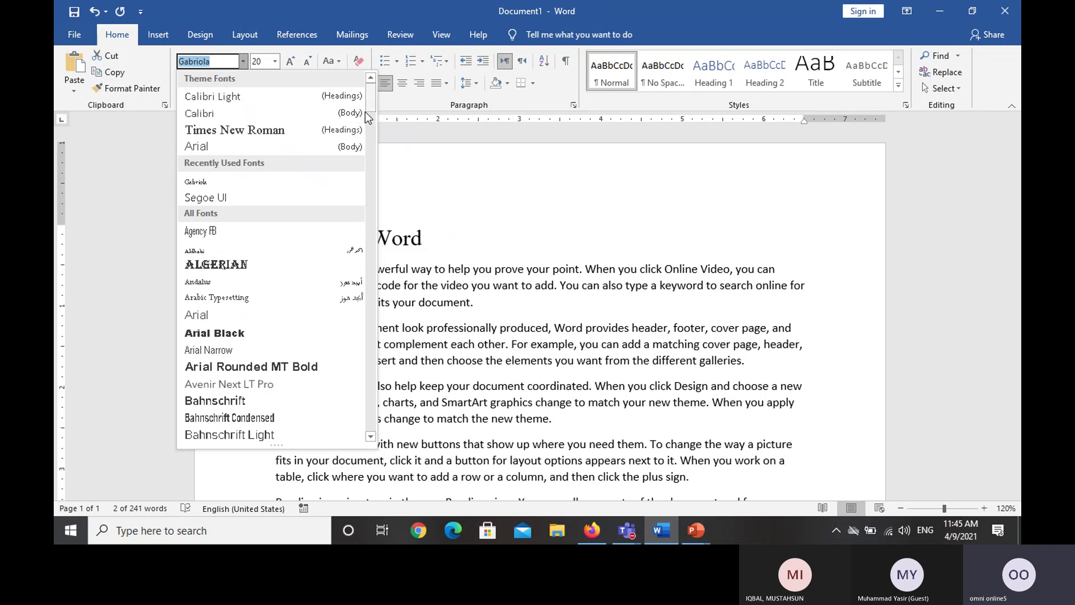
pyautogui.scroll(-1, 245, 354)
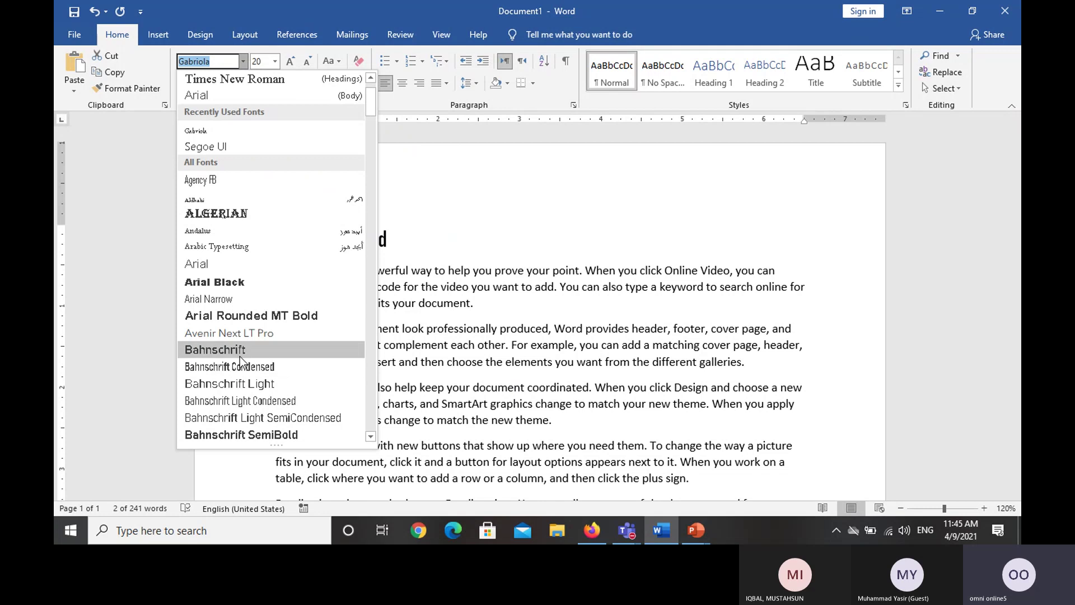
pyautogui.click(240, 355)
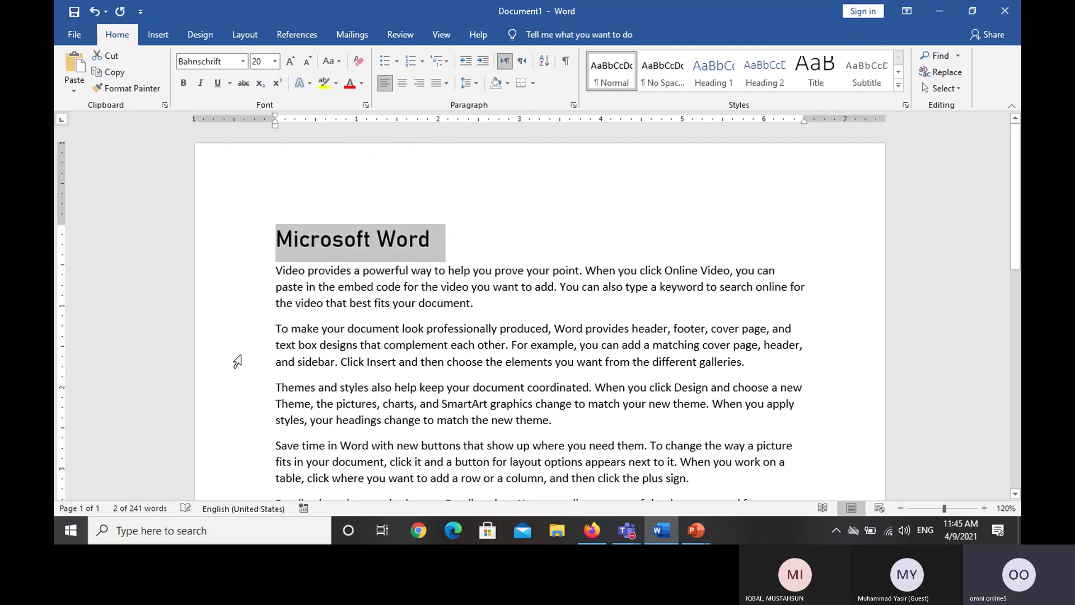
# Set the "Microsoft Word" title's font to Brush Script MT.
pyautogui.click(244, 61)
pyautogui.scroll(-1, 234, 313)
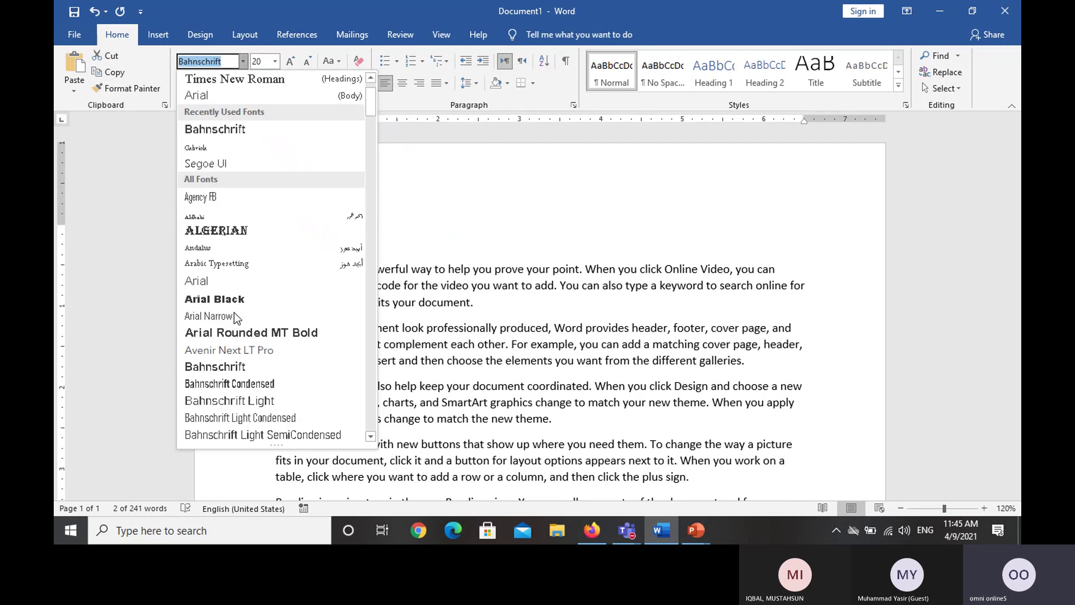
pyautogui.scroll(-2, 234, 314)
pyautogui.scroll(-9, 234, 317)
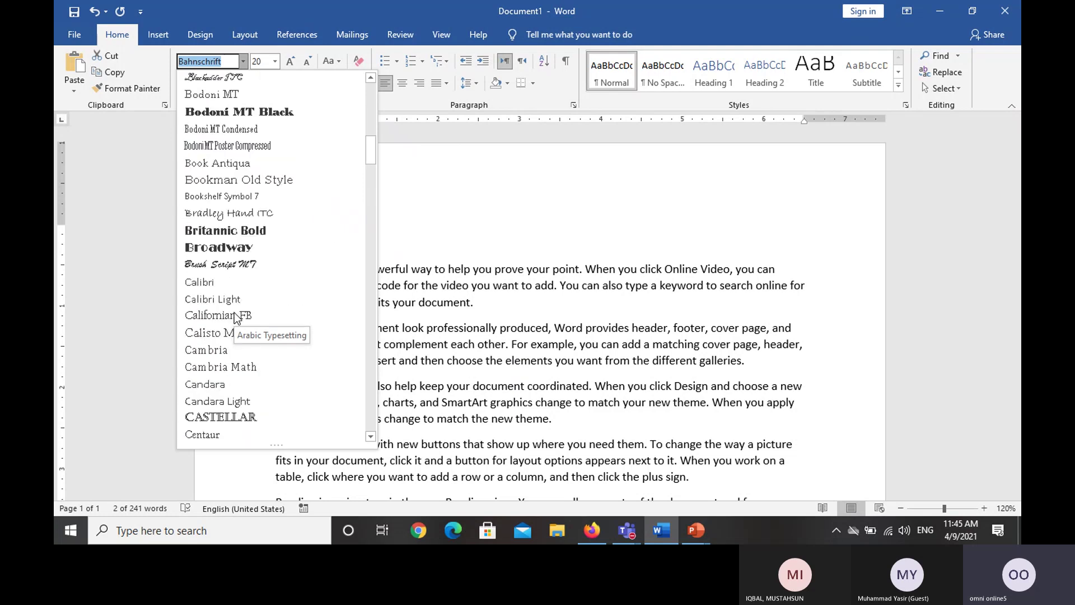
pyautogui.click(233, 265)
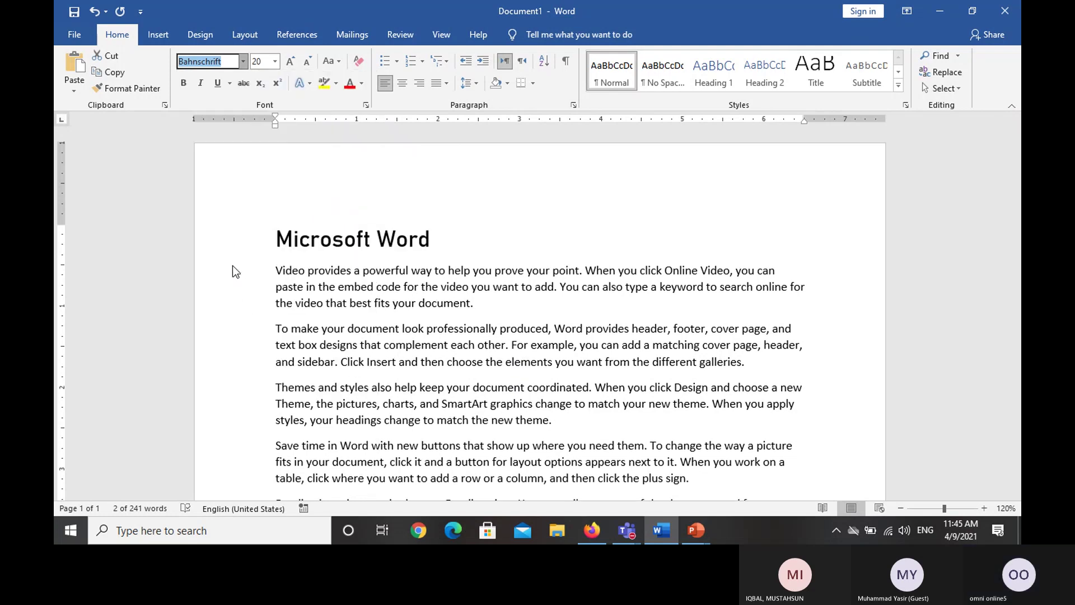
pyautogui.click(340, 276)
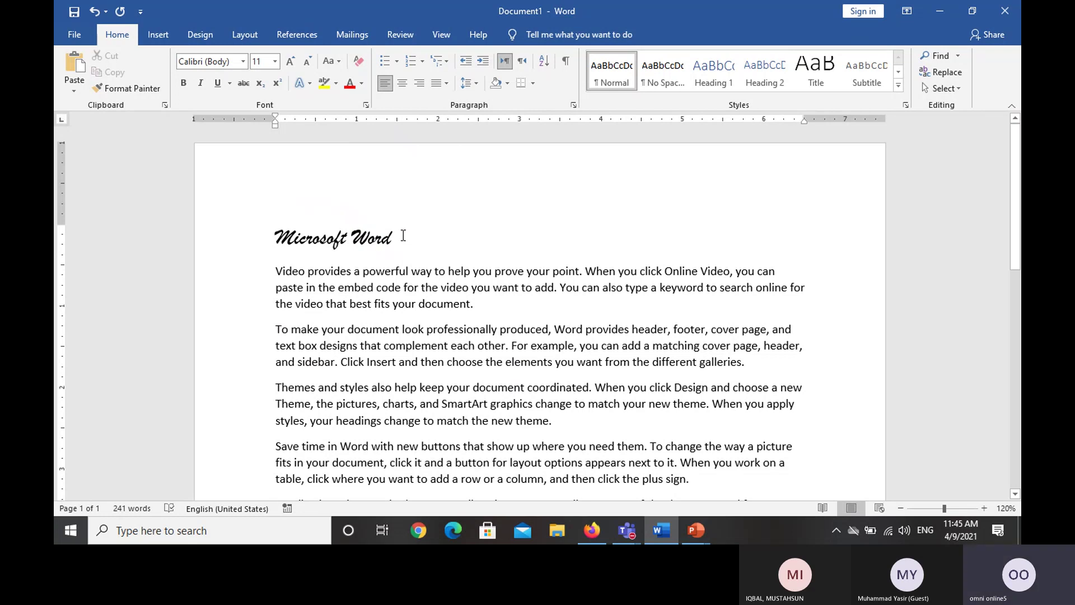
# Change the font of the "Microsoft Word" title to the theme body font Calibri.
pyautogui.moveTo(403, 235); pyautogui.dragTo(275, 238)
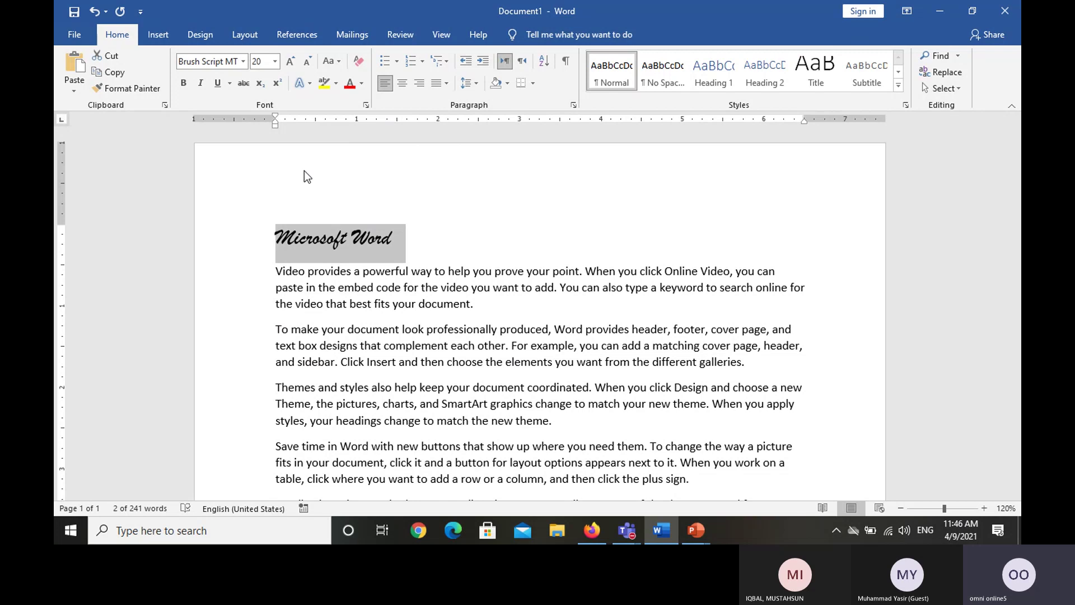
pyautogui.click(244, 62)
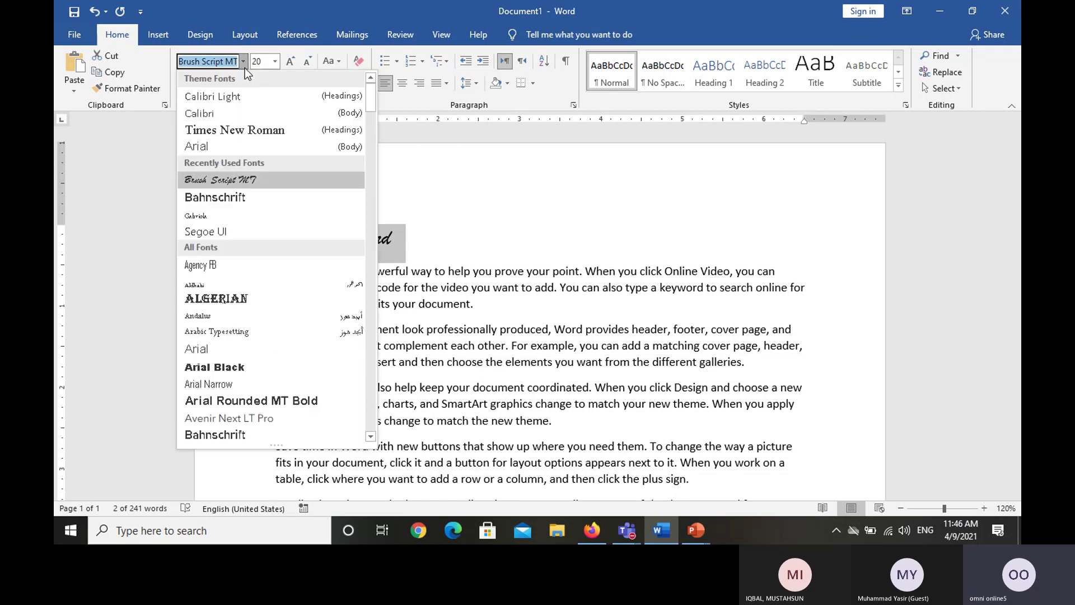
pyautogui.click(240, 112)
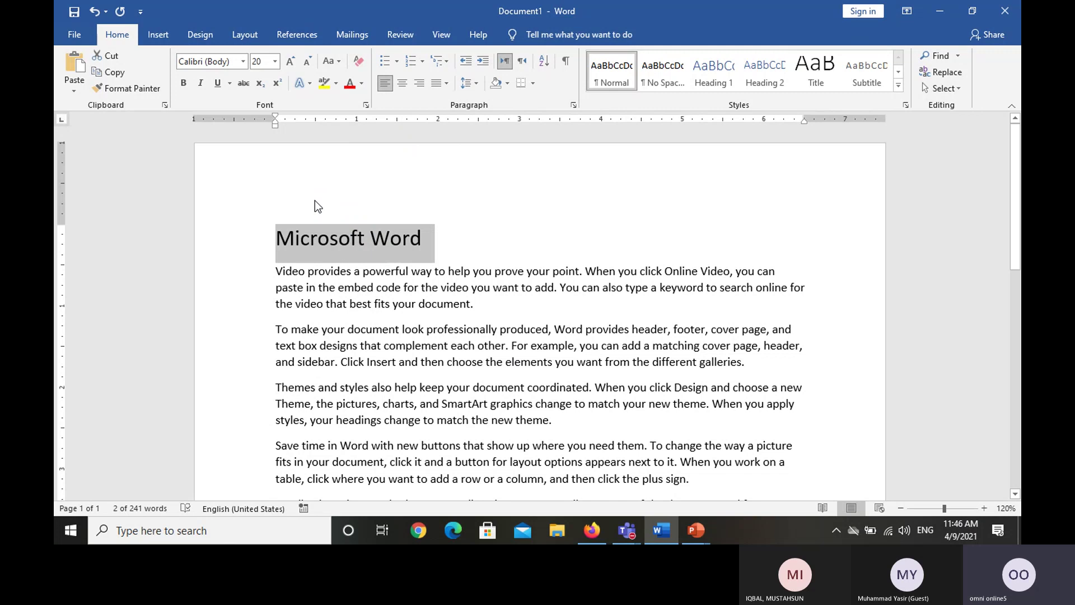
pyautogui.click(243, 62)
pyautogui.click(243, 62)
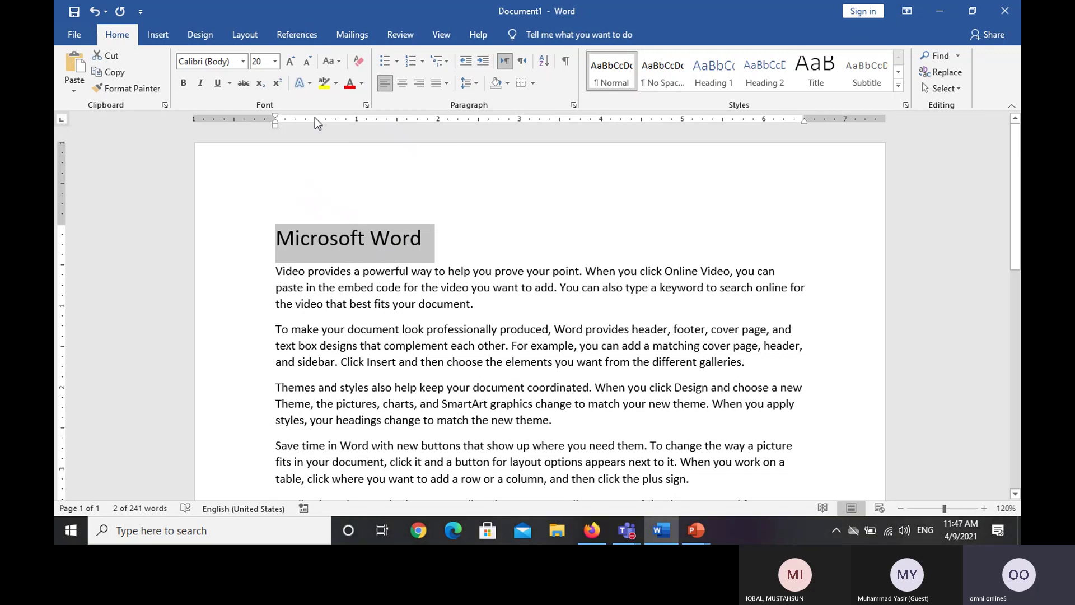
pyautogui.click(246, 65)
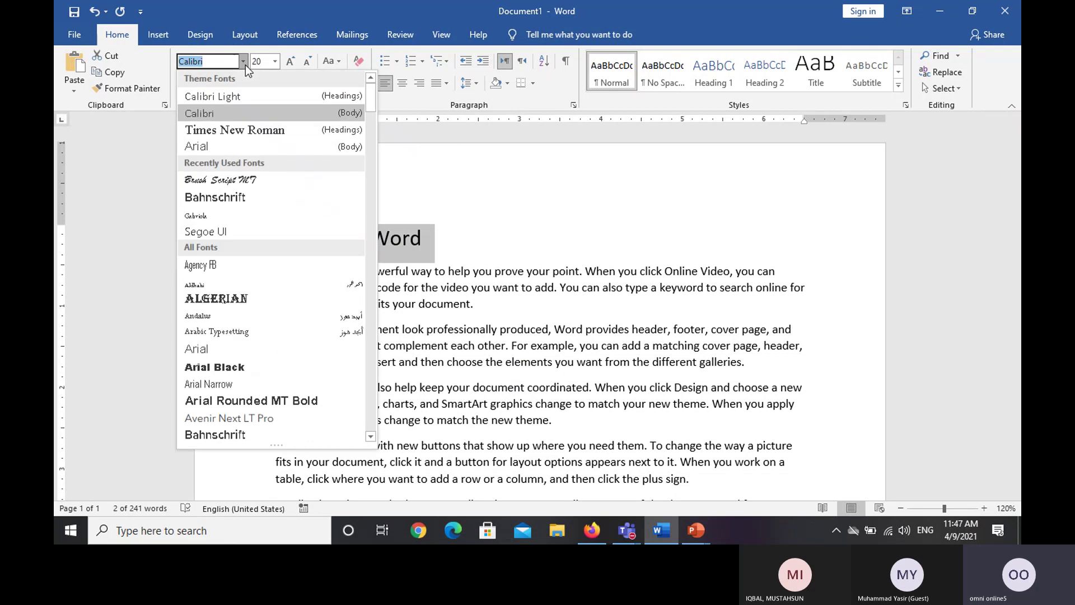
pyautogui.click(245, 64)
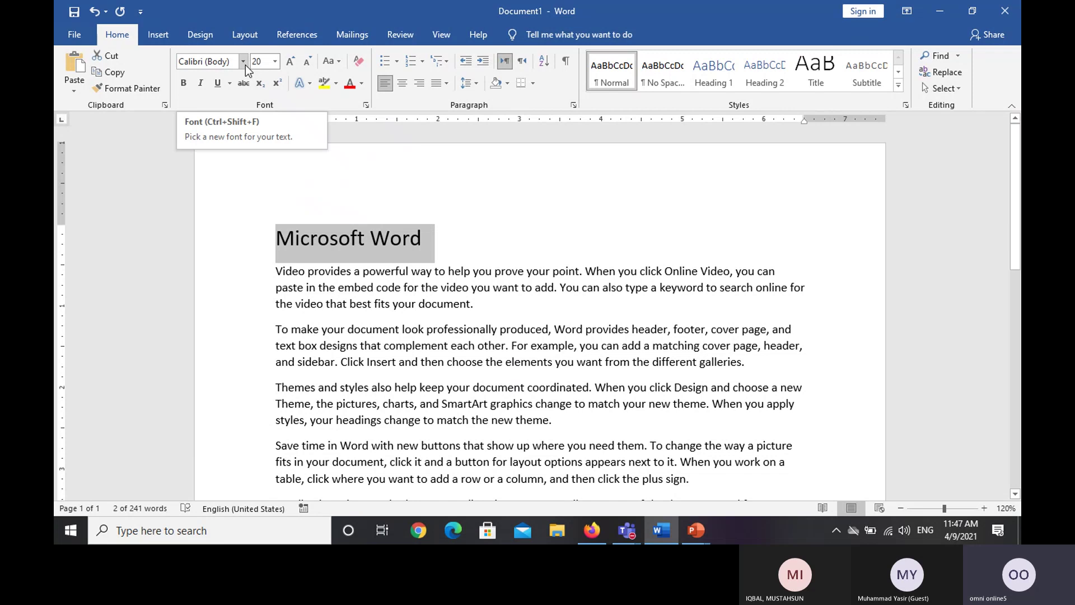
pyautogui.click(245, 65)
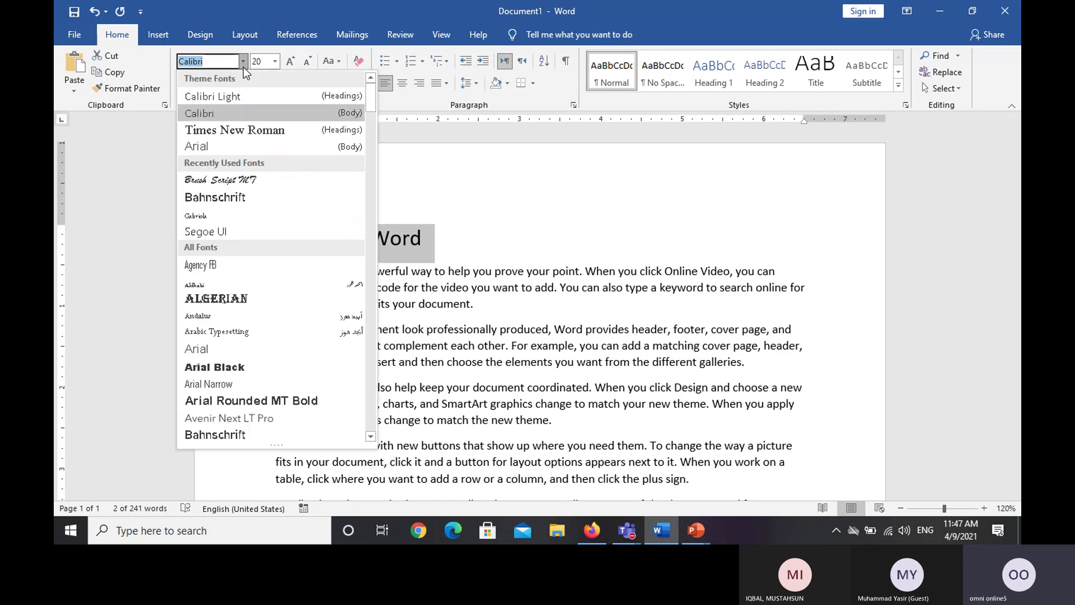
pyautogui.click(405, 187)
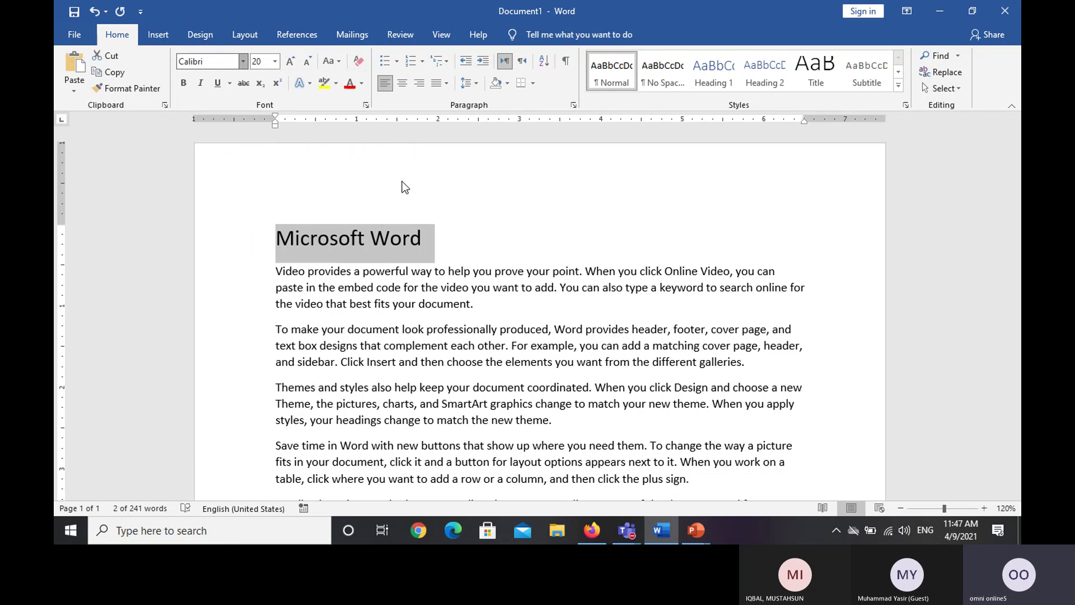
# Change the title's font to Agency FB and return it to Calibri (Body).
pyautogui.click(275, 61)
pyautogui.click(244, 61)
pyautogui.click(243, 62)
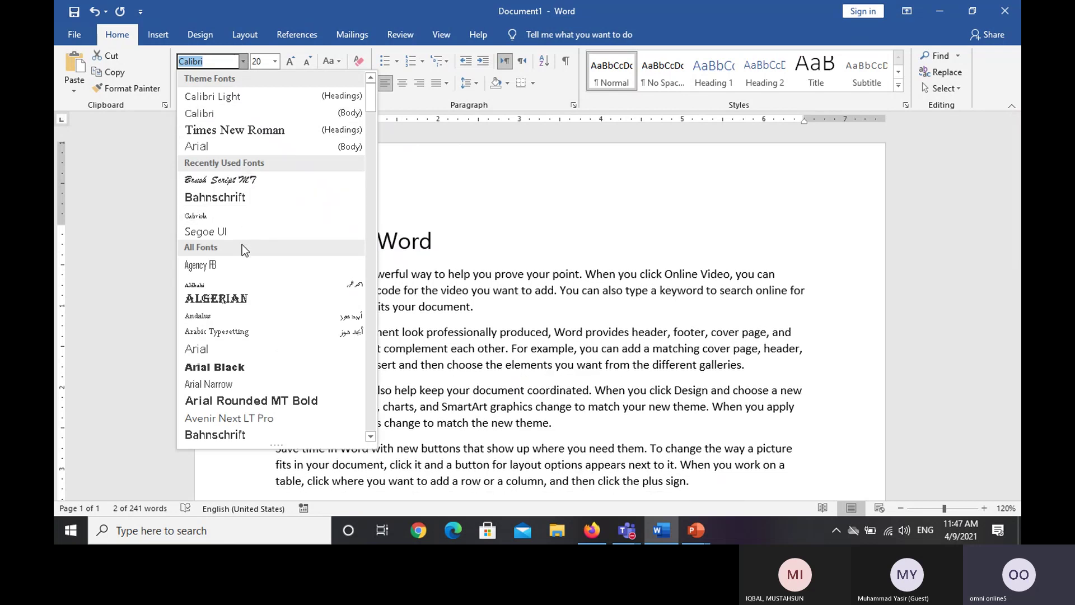
pyautogui.click(240, 263)
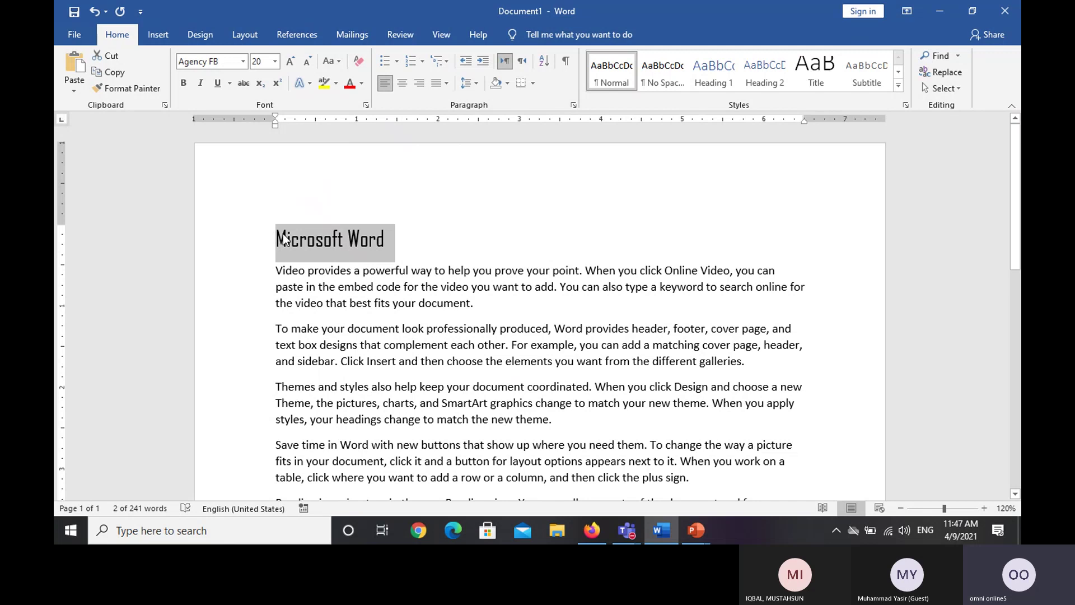
pyautogui.click(243, 63)
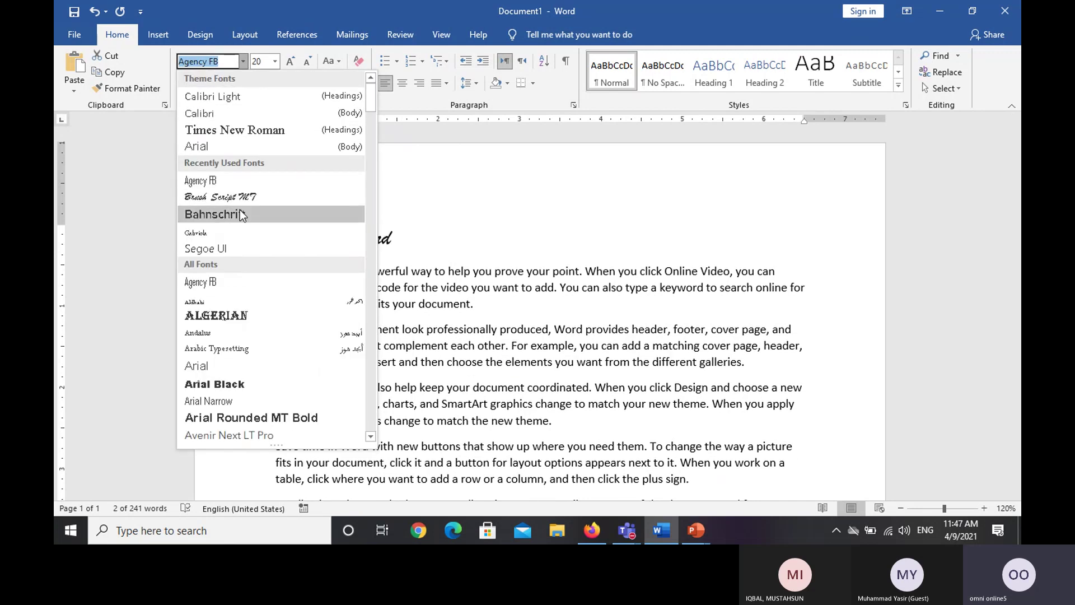
pyautogui.click(233, 115)
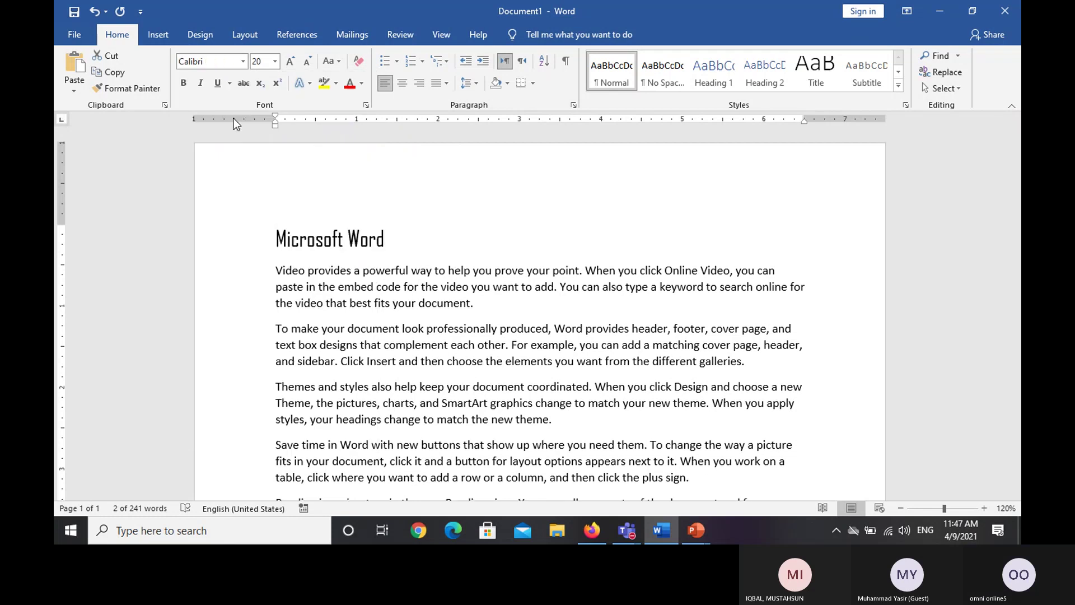
# Set the title's font size to 72 and enlarge it stepwise to 190.
pyautogui.click(272, 66)
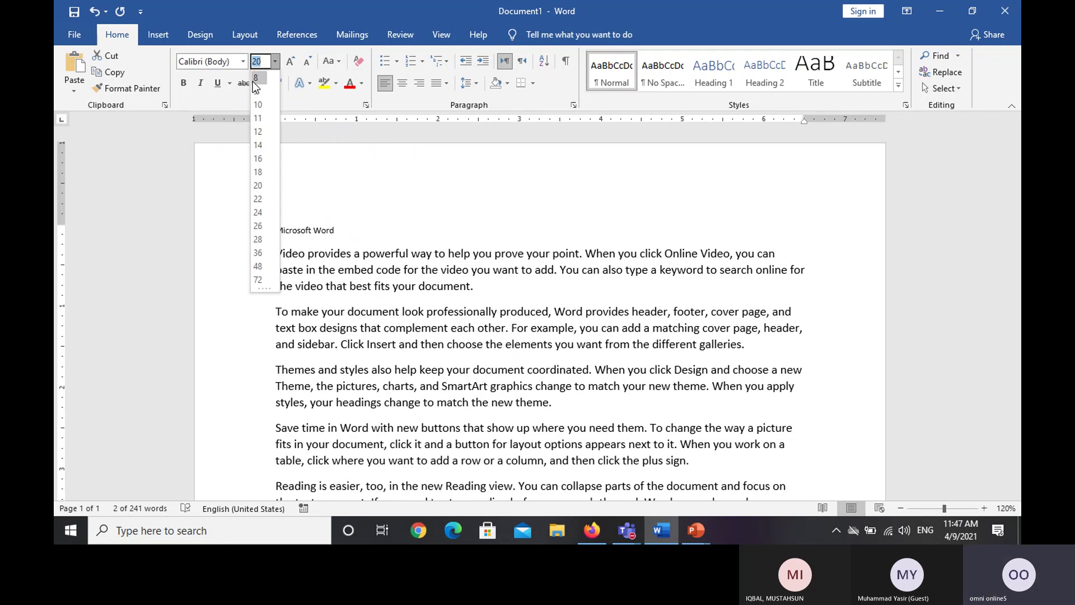
pyautogui.click(260, 282)
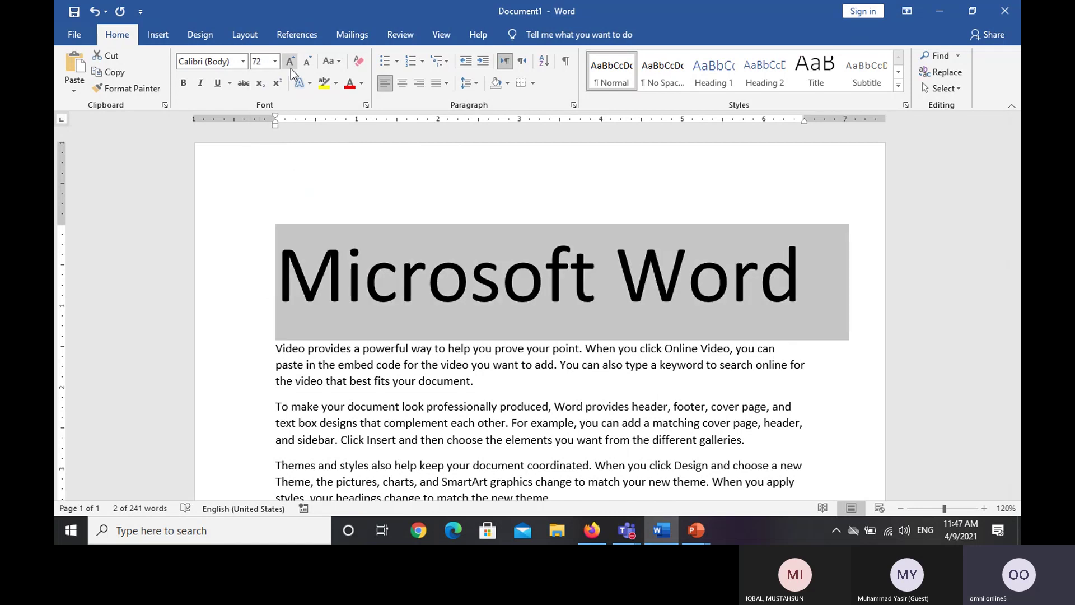
pyautogui.click(291, 68)
pyautogui.click(290, 68)
pyautogui.click(290, 68)
pyautogui.click(291, 68)
pyautogui.click(290, 69)
pyautogui.click(290, 68)
pyautogui.click(290, 69)
pyautogui.click(290, 68)
pyautogui.click(291, 68)
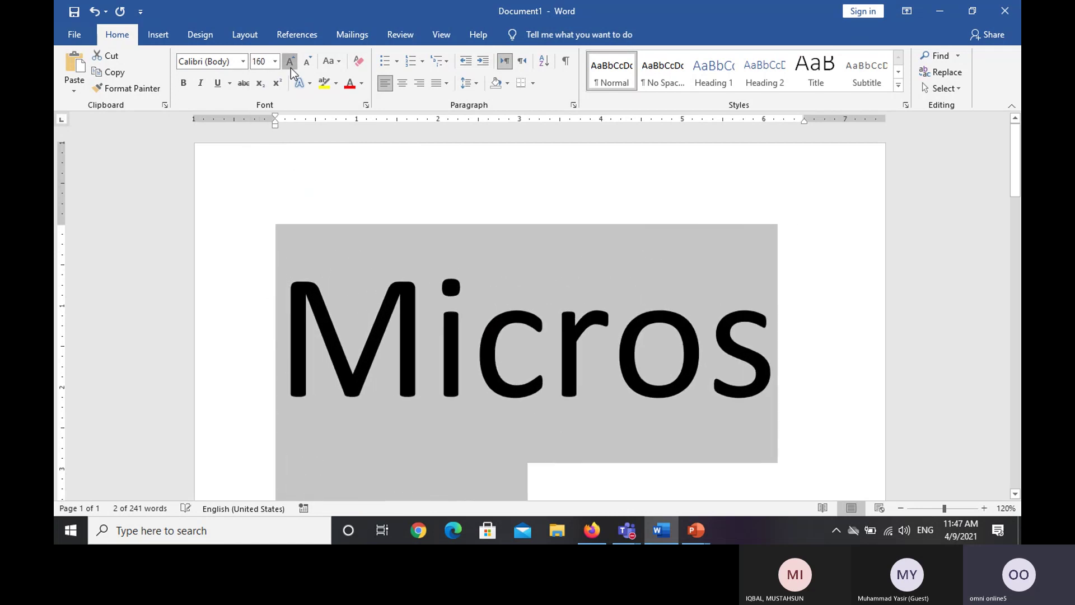
pyautogui.click(291, 68)
pyautogui.click(291, 68)
# Shrink the title's font size stepwise from its enlarged size down to 6.
pyautogui.click(304, 65)
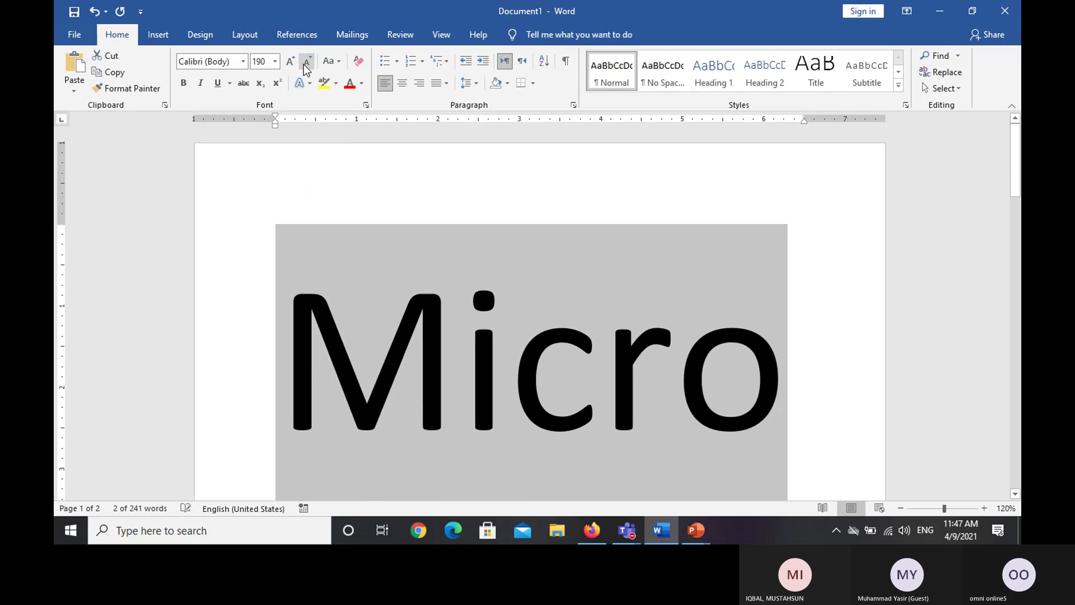
pyautogui.click(304, 65)
pyautogui.click(303, 65)
pyautogui.click(304, 65)
pyautogui.click(304, 65)
pyautogui.click(303, 65)
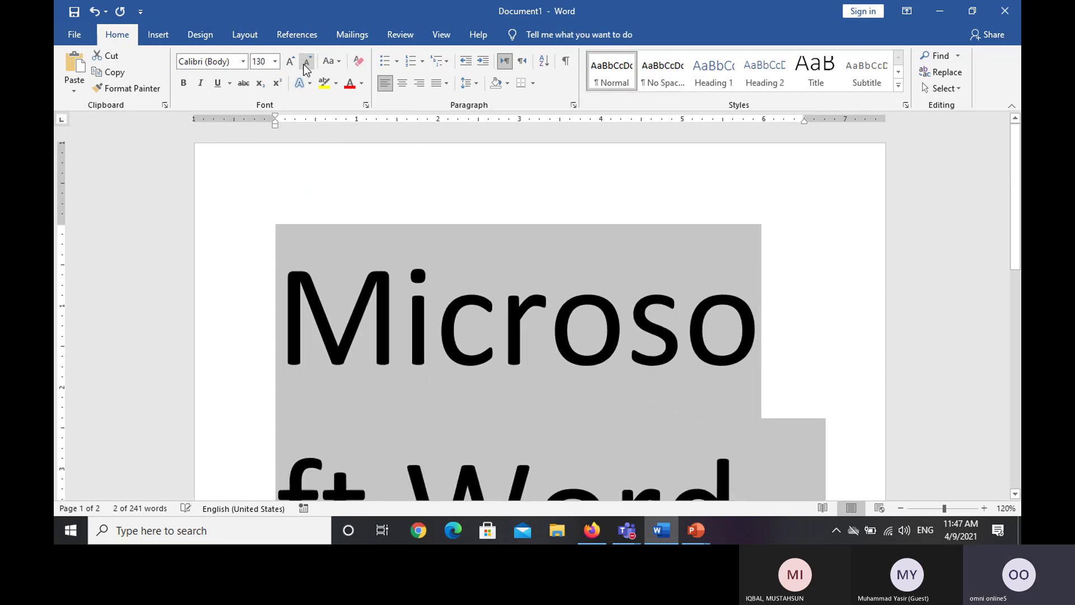
pyautogui.click(304, 65)
pyautogui.click(303, 65)
pyautogui.click(303, 65)
pyautogui.click(304, 65)
pyautogui.click(303, 65)
pyautogui.click(303, 65)
pyautogui.click(303, 65)
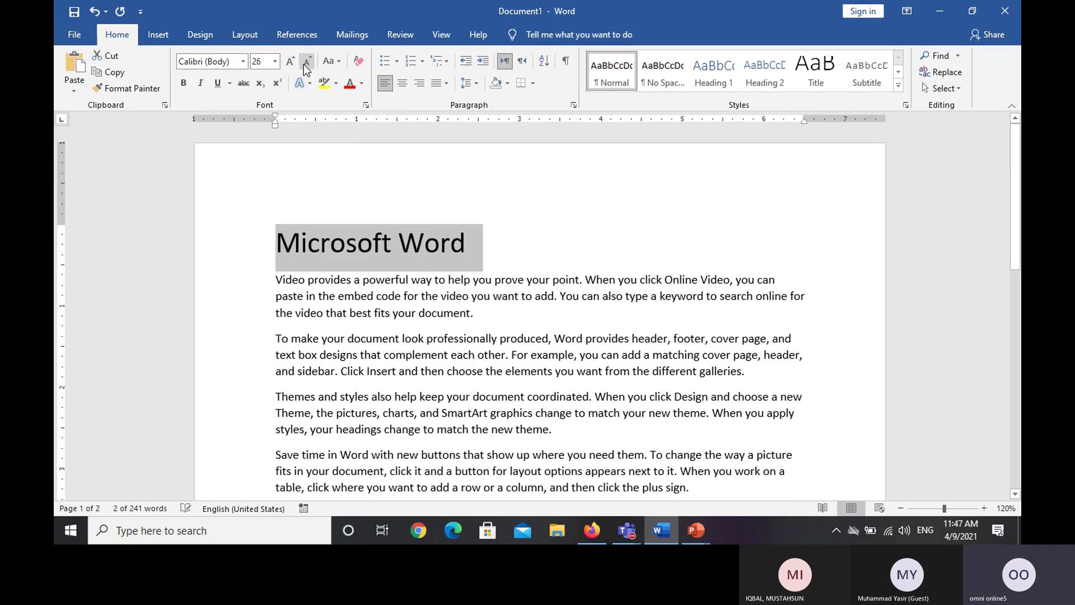
pyautogui.click(304, 65)
pyautogui.click(303, 65)
pyautogui.click(303, 64)
pyautogui.click(303, 64)
pyautogui.click(304, 65)
pyautogui.click(304, 65)
pyautogui.click(304, 65)
pyautogui.click(304, 65)
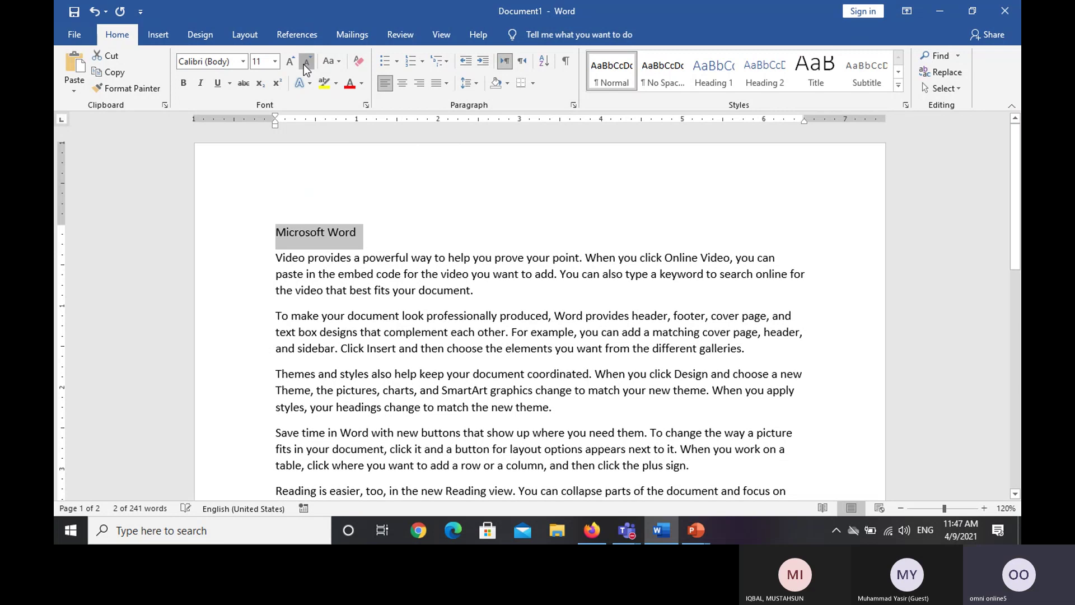
pyautogui.click(303, 65)
pyautogui.click(304, 65)
pyautogui.click(304, 65)
pyautogui.click(304, 65)
pyautogui.click(303, 65)
pyautogui.click(304, 65)
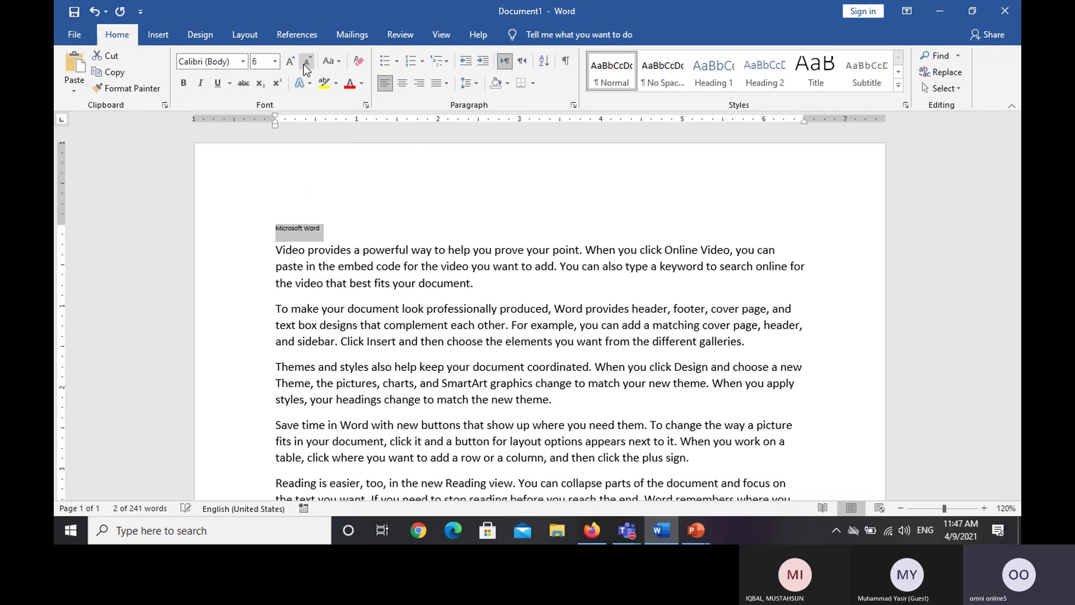
# Grow the "Microsoft Word" title's font size stepwise to 20.
pyautogui.click(295, 65)
pyautogui.click(295, 65)
pyautogui.click(294, 65)
pyautogui.click(295, 65)
pyautogui.click(295, 65)
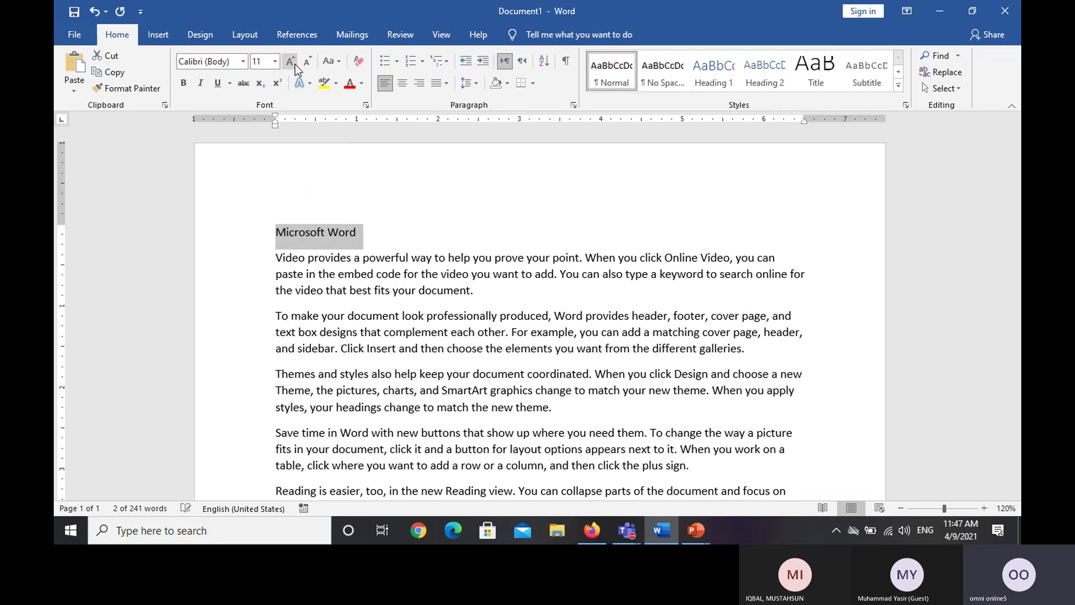
pyautogui.click(294, 65)
pyautogui.click(294, 65)
pyautogui.click(294, 65)
pyautogui.click(294, 65)
pyautogui.click(295, 65)
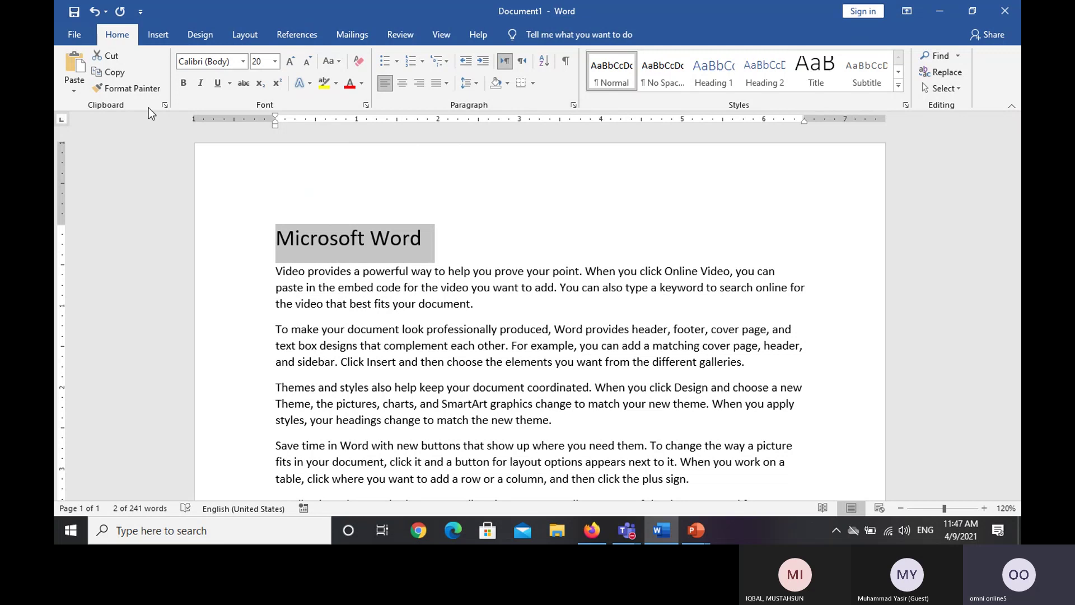
# Make the "Microsoft Word" title bold, italic and underlined.
pyautogui.click(184, 83)
pyautogui.click(201, 84)
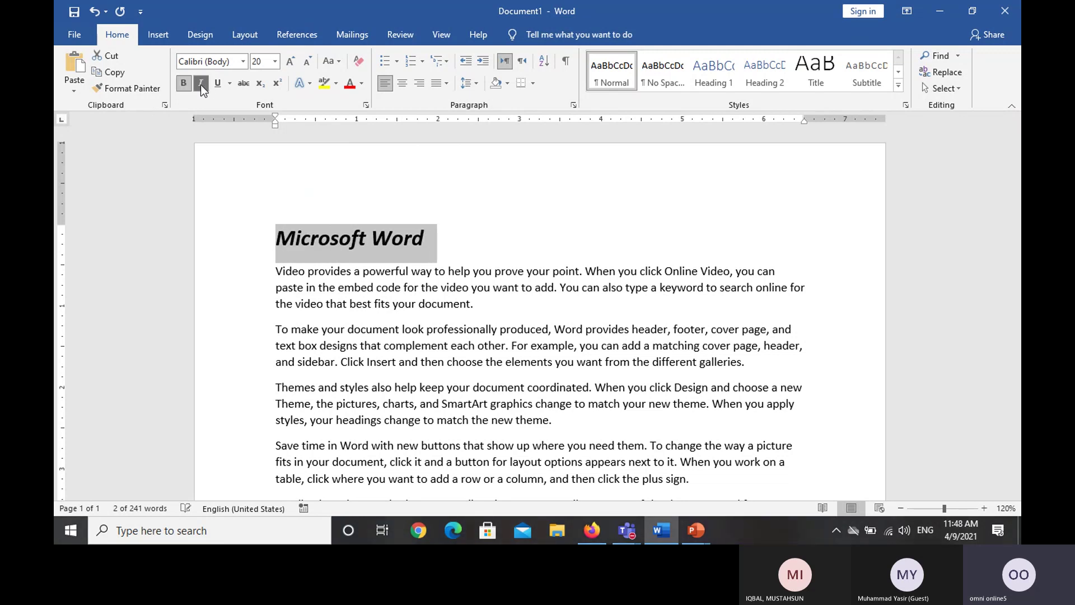
pyautogui.click(218, 84)
# Change the title's underline to the wavy style, colour it theme green and deselect the title.
pyautogui.click(230, 84)
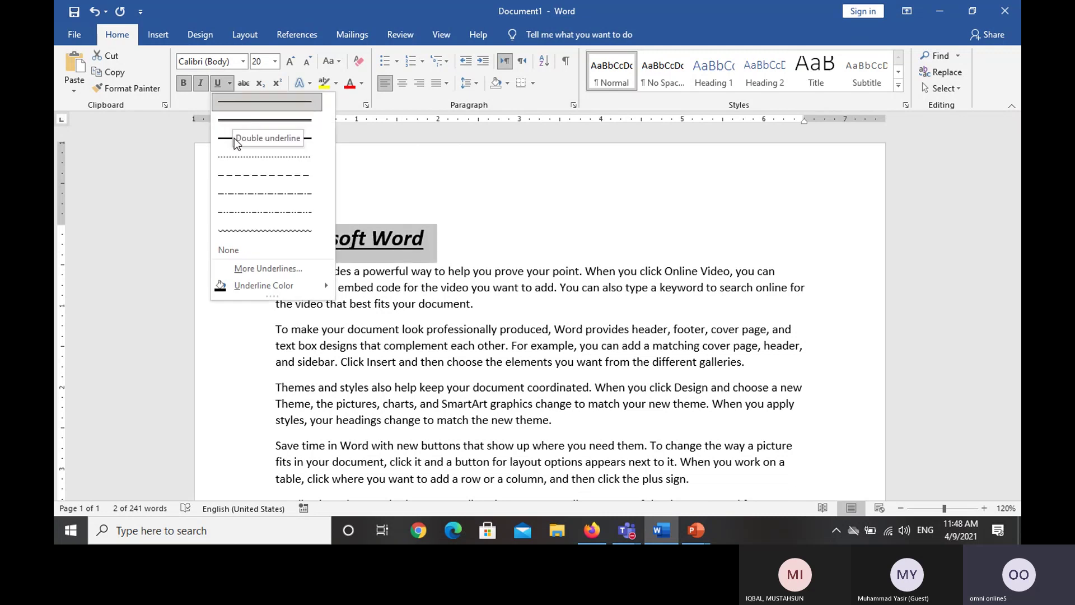
pyautogui.click(244, 237)
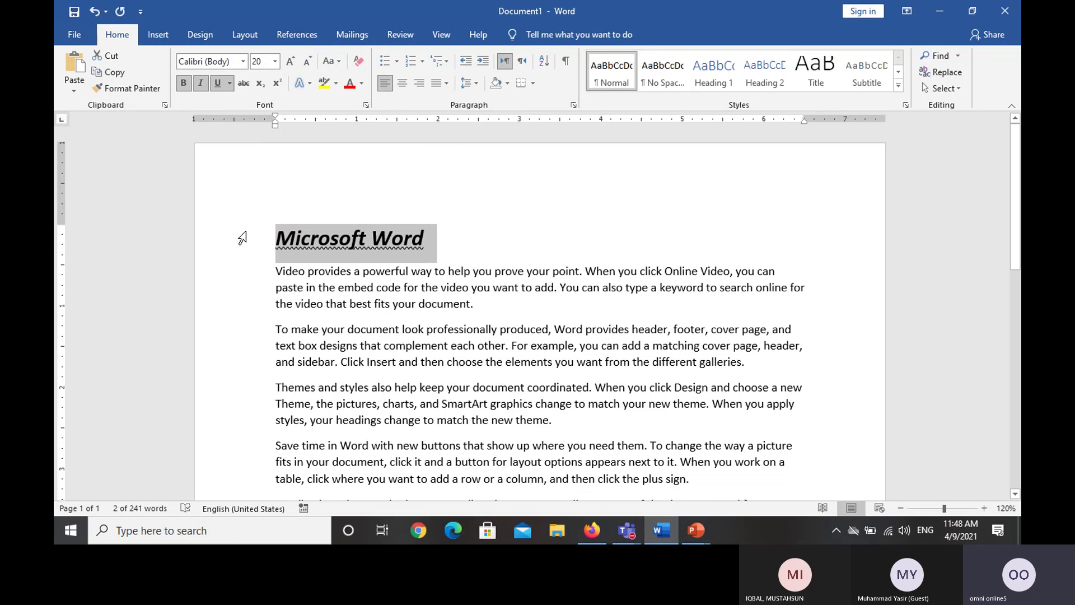
pyautogui.click(230, 85)
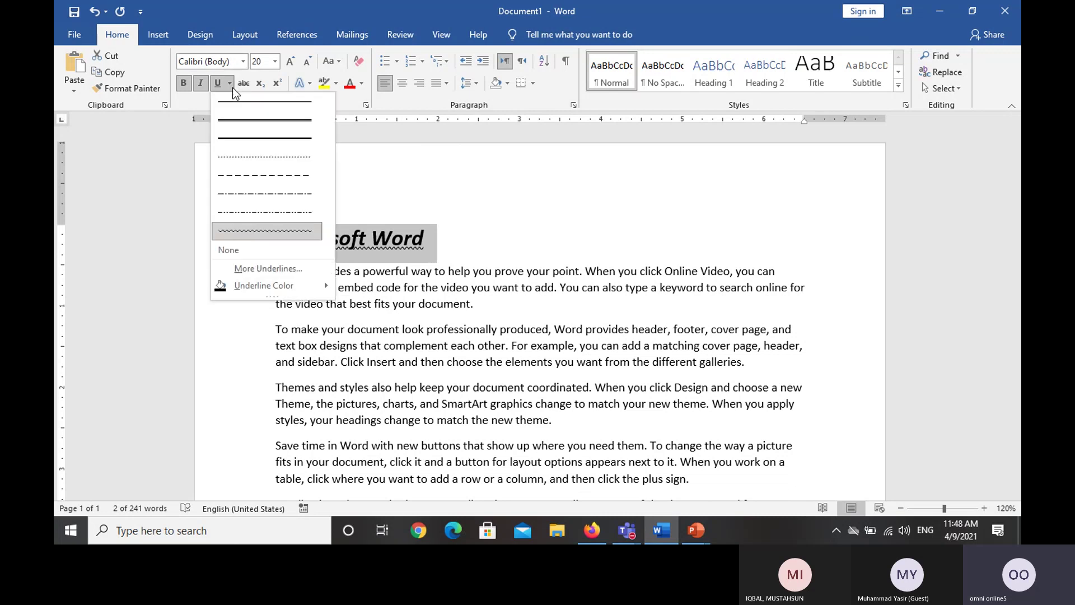
pyautogui.moveTo(268, 287)
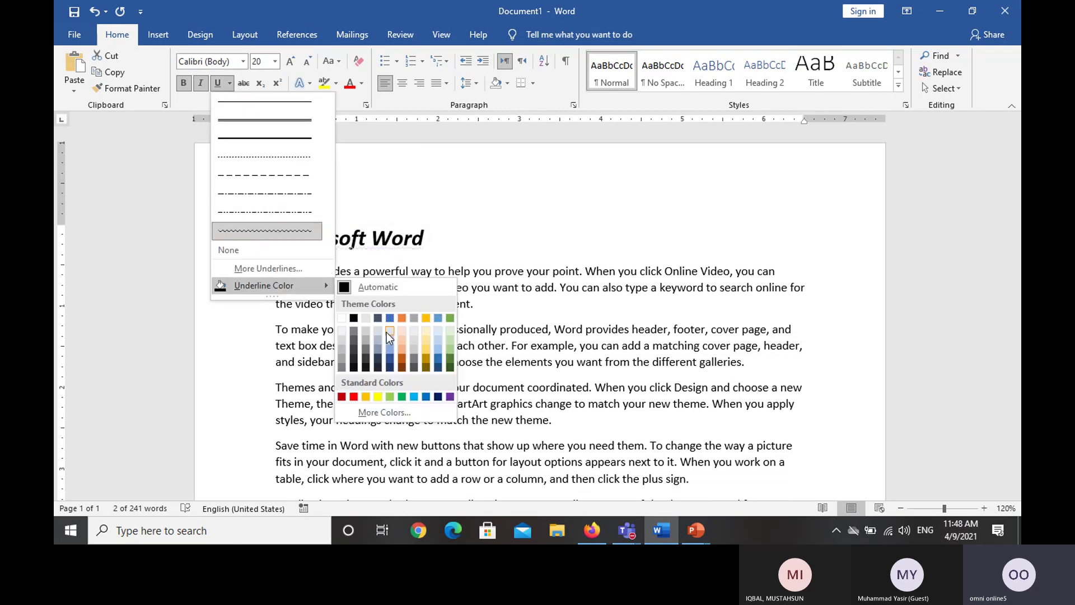
pyautogui.click(450, 317)
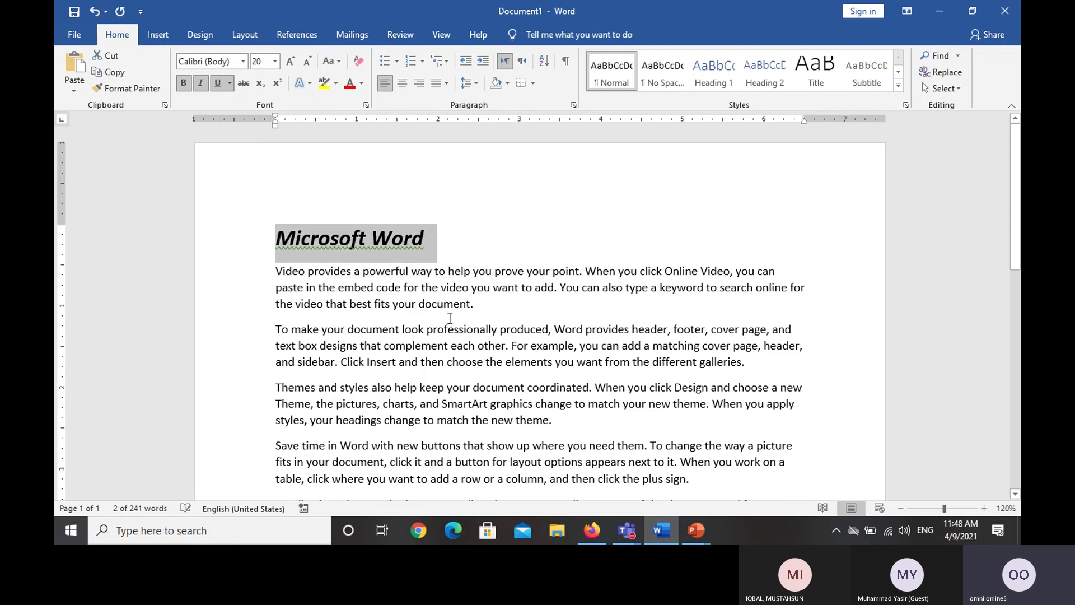
pyautogui.click(435, 307)
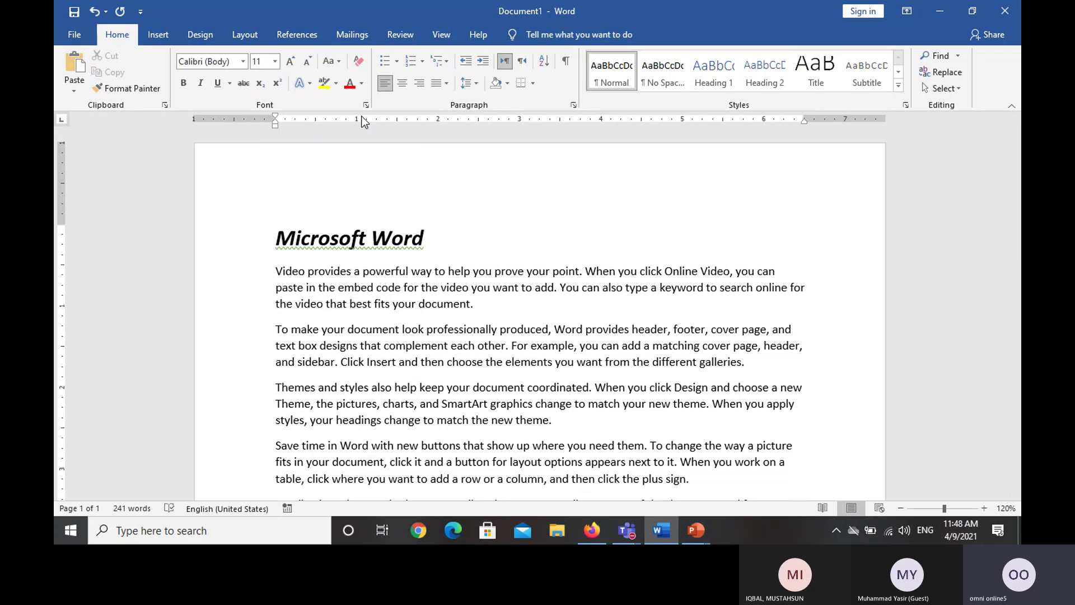
pyautogui.scroll(-1, 309, 305)
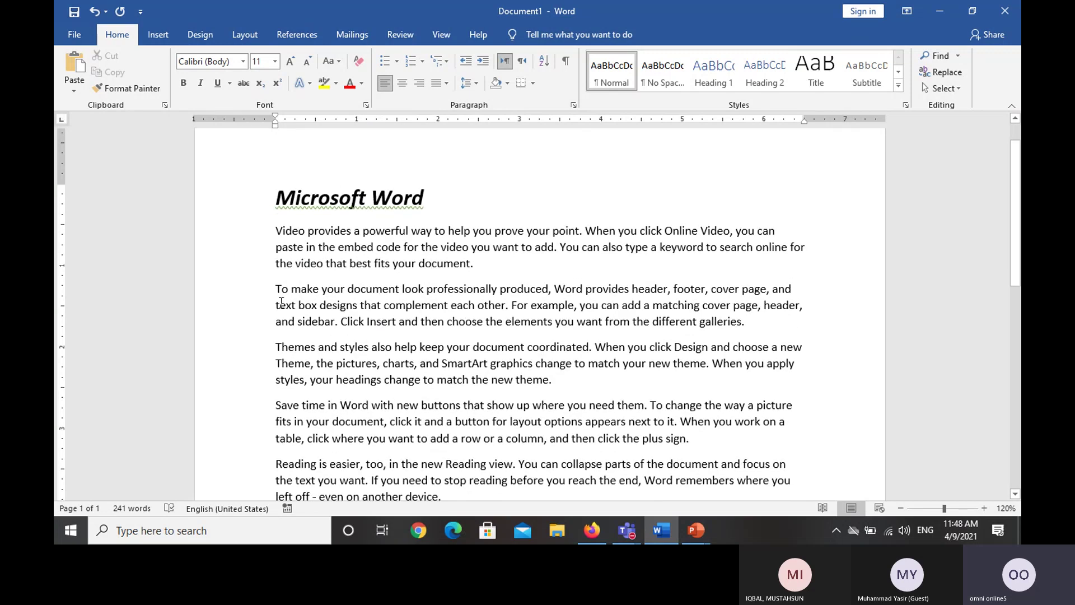
pyautogui.scroll(-1, 368, 321)
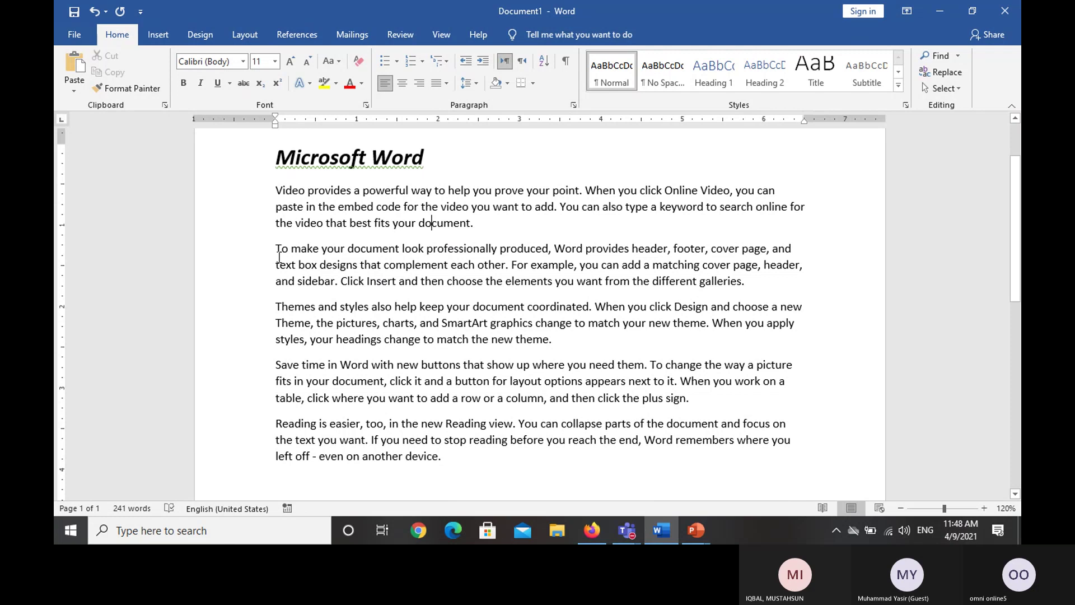
# Strike through the second paragraph's text from "To make your document" to "For example".
pyautogui.moveTo(273, 254); pyautogui.dragTo(572, 264)
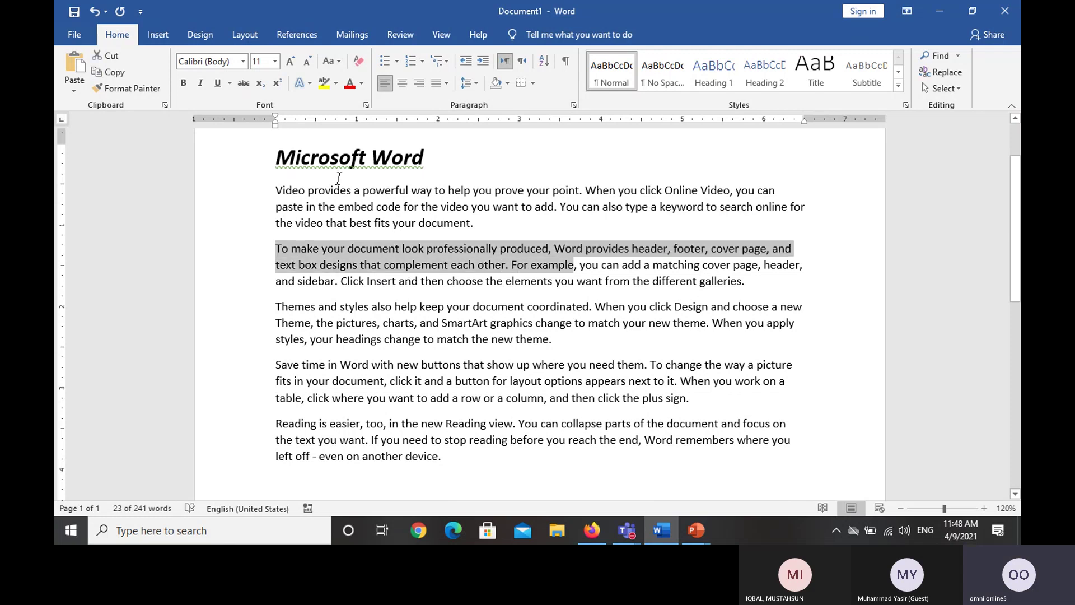
pyautogui.click(241, 88)
pyautogui.click(381, 280)
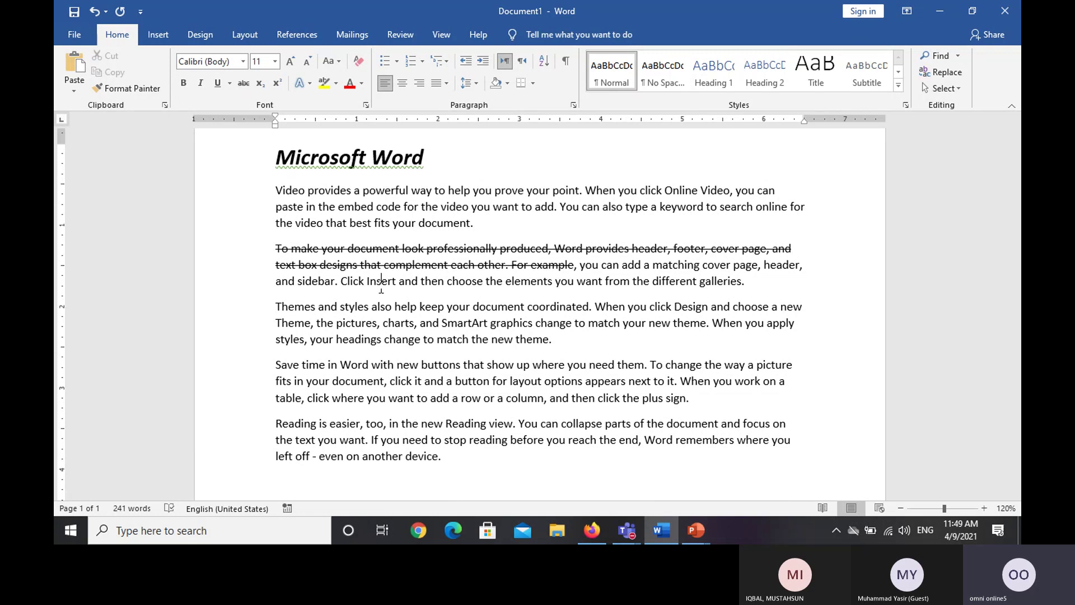
# Remove the strikethrough from the second paragraph's opening text, toggle it on and off again, and deselect the text.
pyautogui.moveTo(273, 250); pyautogui.dragTo(574, 266)
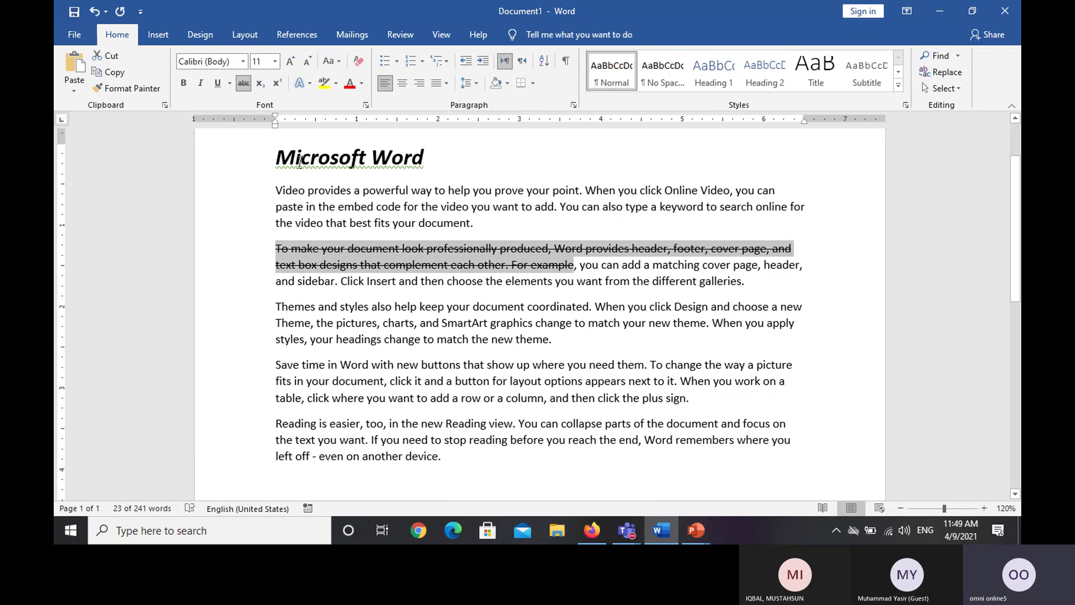
pyautogui.click(243, 84)
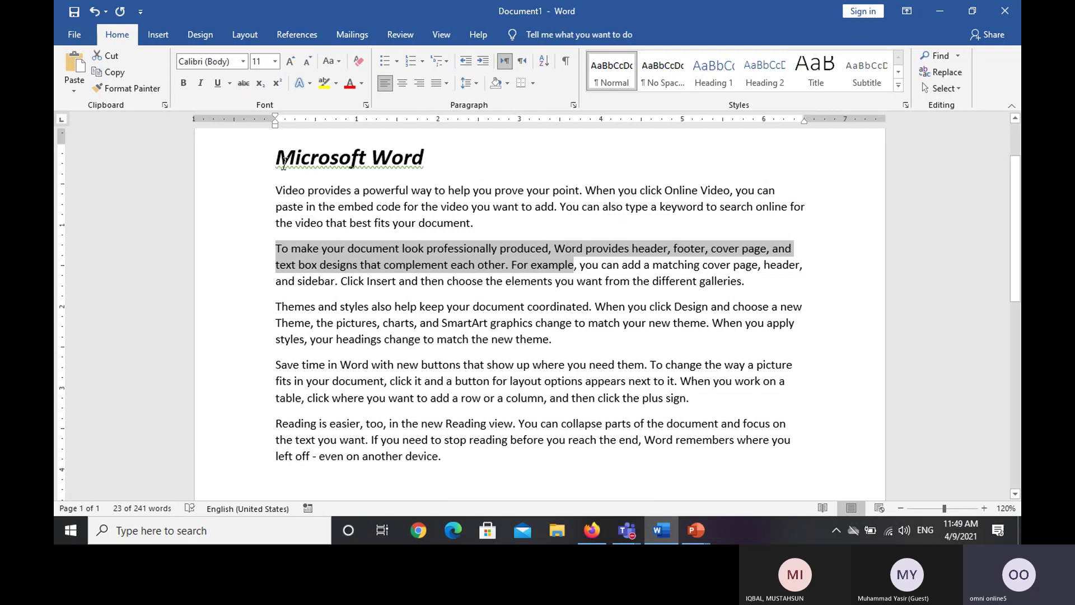
pyautogui.click(241, 87)
pyautogui.click(241, 88)
pyautogui.click(240, 87)
pyautogui.click(241, 88)
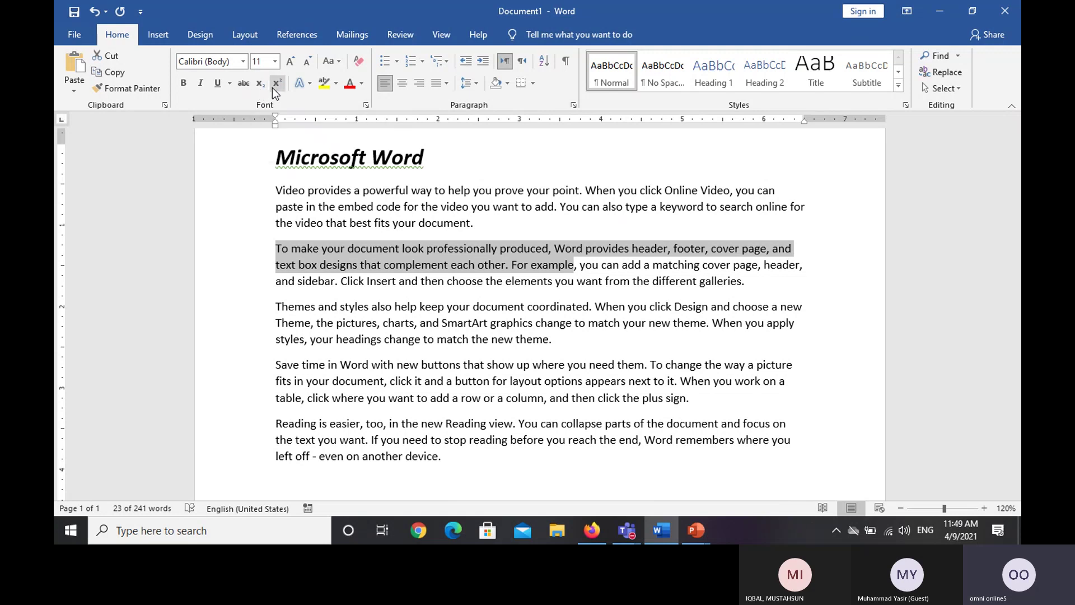
pyautogui.click(440, 413)
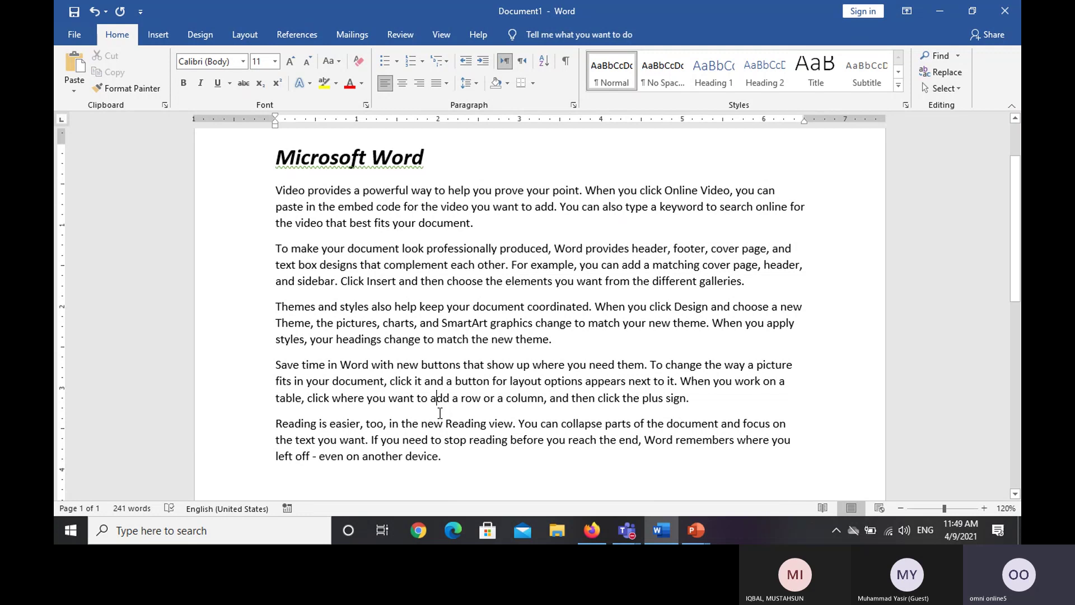
# Add a new line at the end of the document and enter "H2O" at font size 22.
pyautogui.scroll(-3, 446, 378)
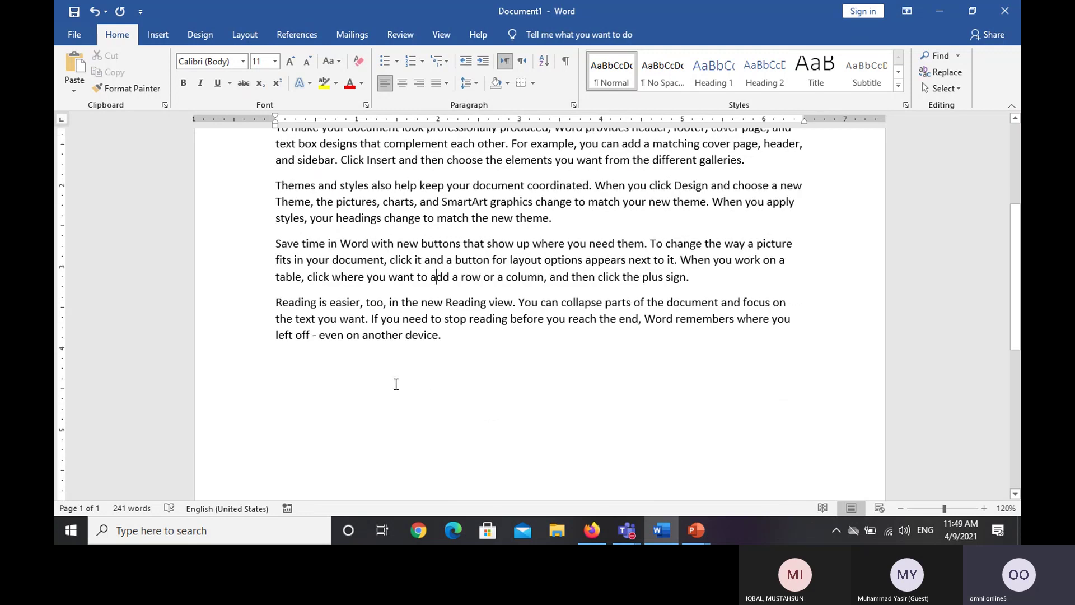
pyautogui.hotkey('ctrl', 'End')
pyautogui.press('Return')
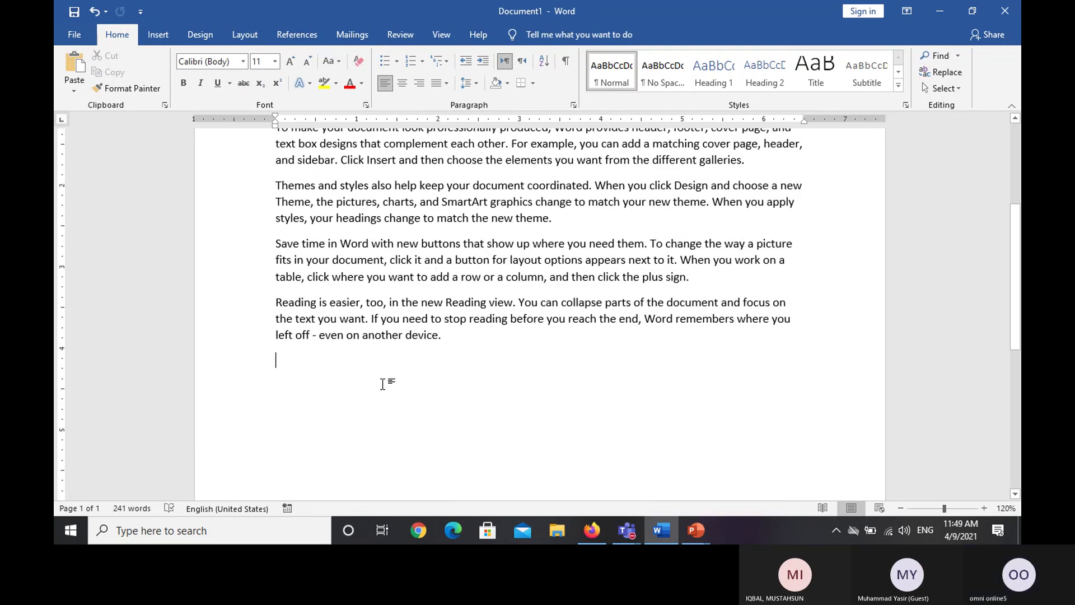
pyautogui.click(290, 61)
pyautogui.click(289, 61)
pyautogui.click(290, 61)
pyautogui.click(290, 61)
pyautogui.click(289, 61)
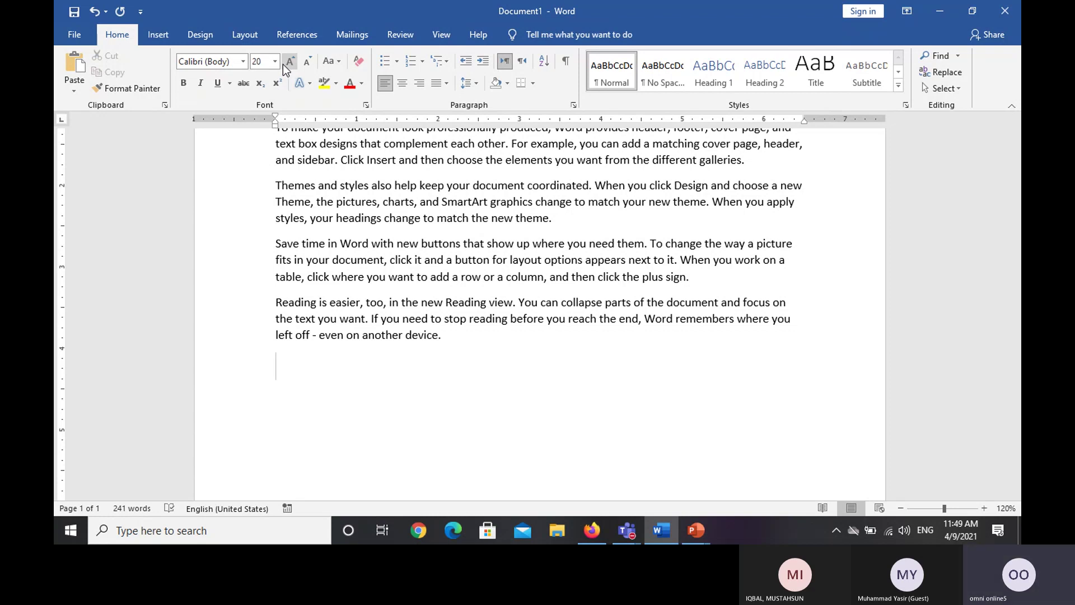
pyautogui.click(283, 65)
pyautogui.write('H2O')
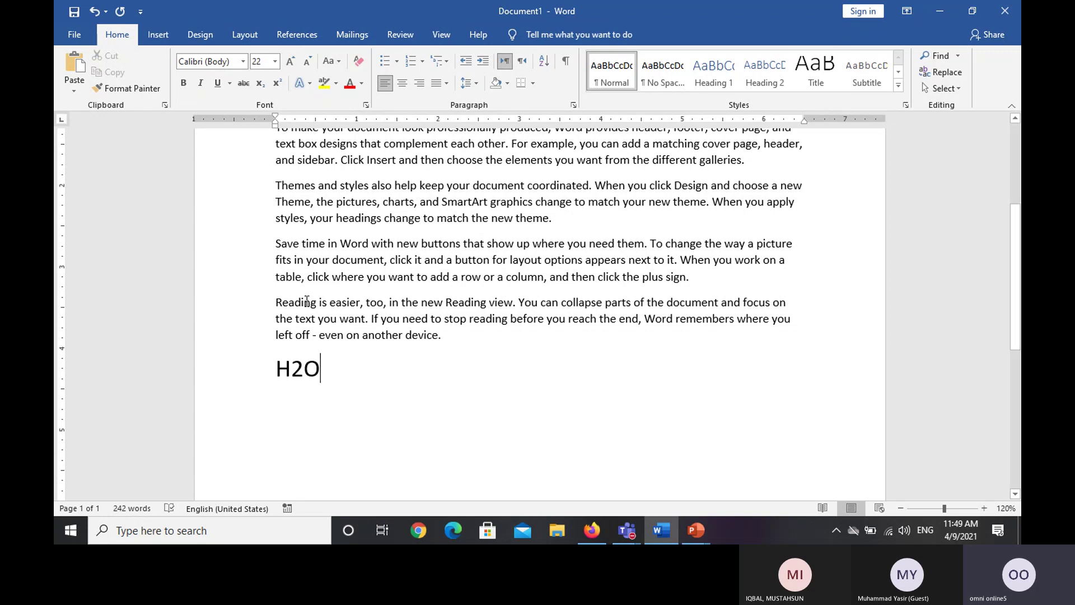
# Format the 2 in "H2O" as subscript and switch it to superscript.
pyautogui.moveTo(304, 376); pyautogui.dragTo(294, 376)
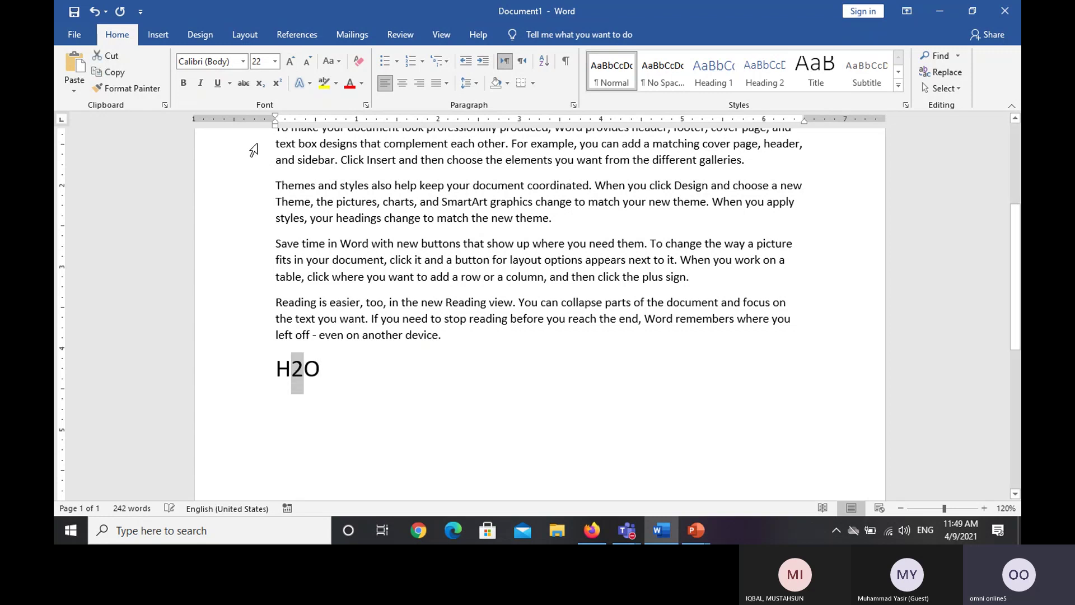
pyautogui.click(259, 89)
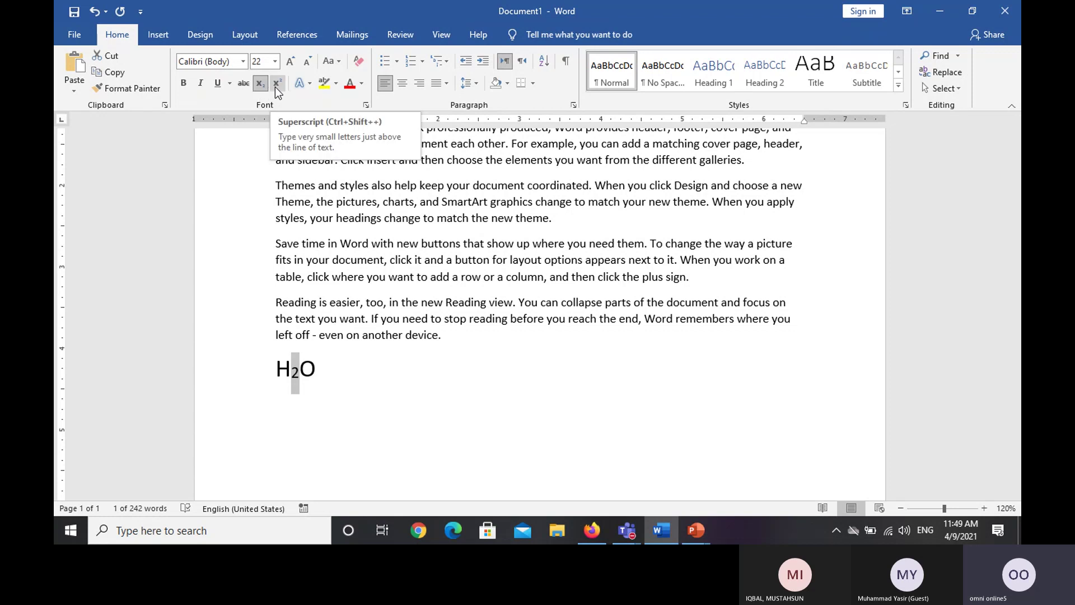
pyautogui.click(275, 87)
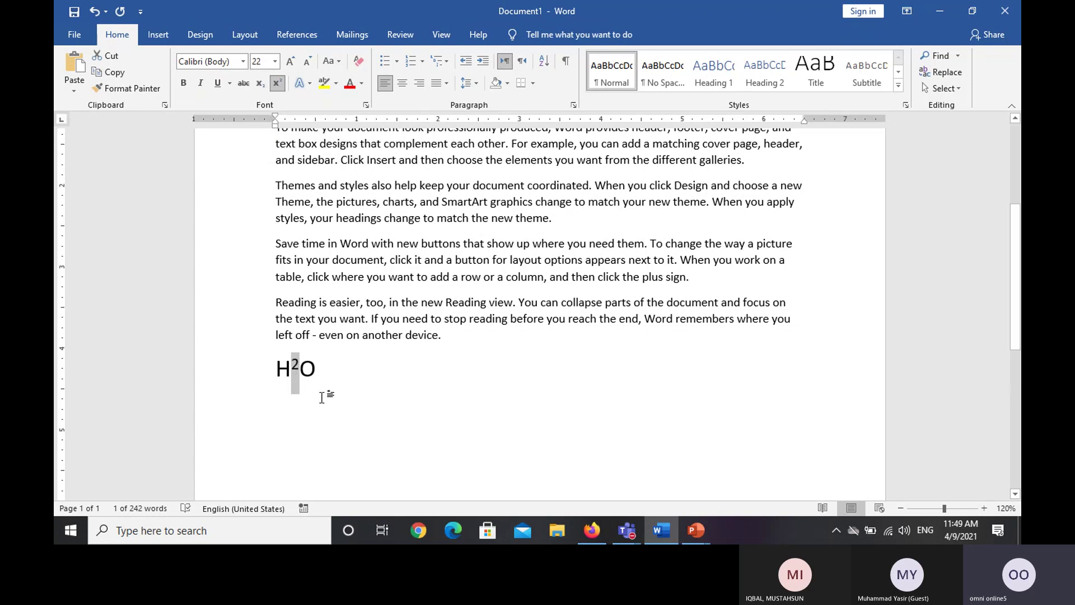
# Add the ordinals "1st 2nd 3rd 4th" after the H2O text on the last line.
pyautogui.click(325, 364)
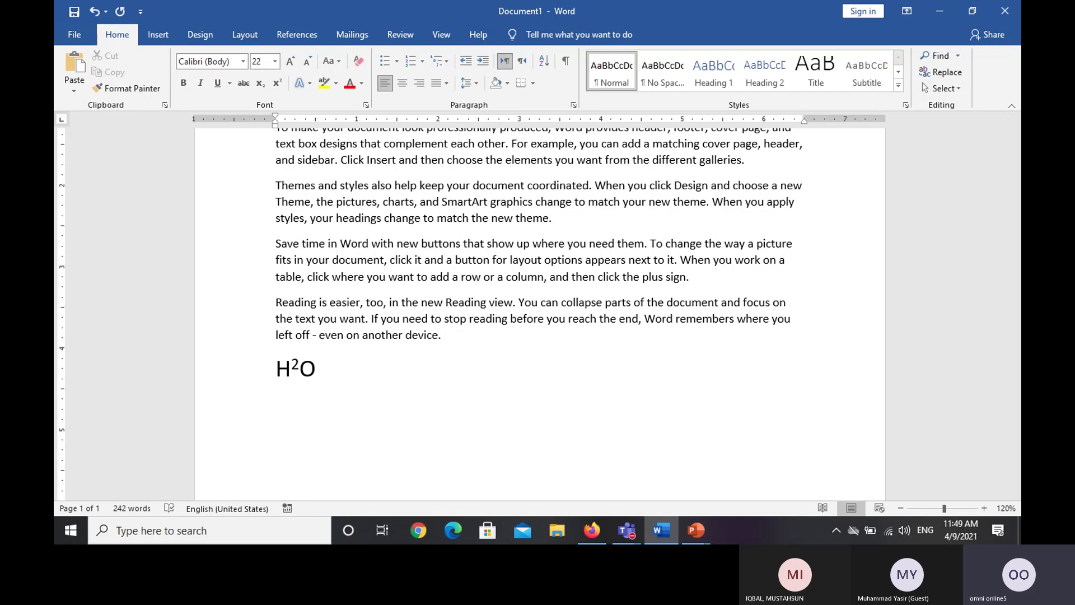
pyautogui.write('1st')
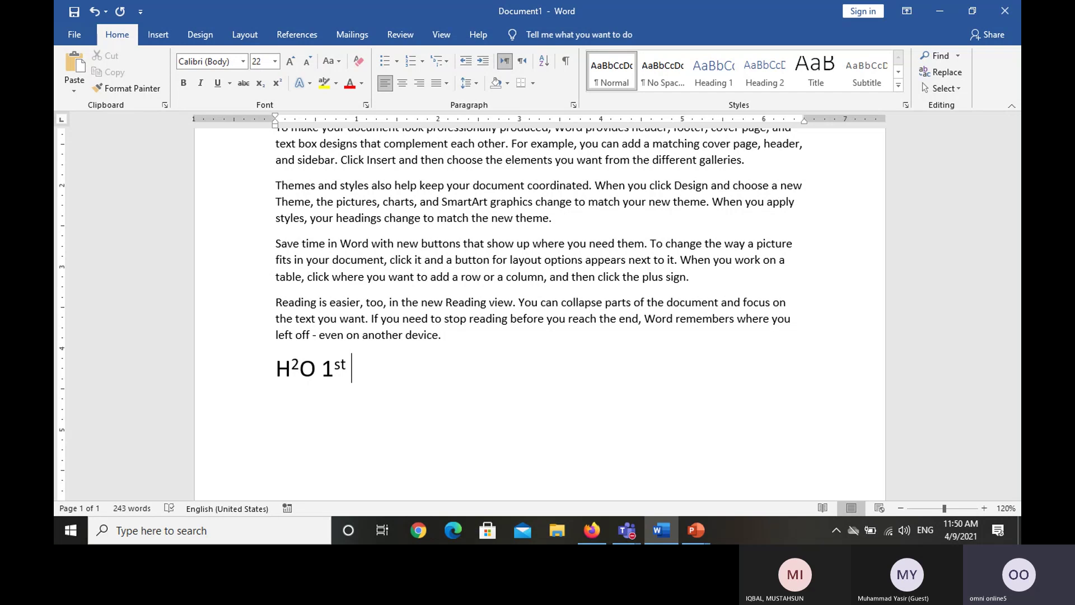
pyautogui.write(' 2 ')
pyautogui.write('ns')
pyautogui.press('BackSpace')
pyautogui.press('BackSpace')
pyautogui.write('nd')
pyautogui.press('BackSpace')
pyautogui.press('BackSpace')
pyautogui.press('BackSpace')
pyautogui.press('BackSpace')
pyautogui.write('2nd 3rd 4th')
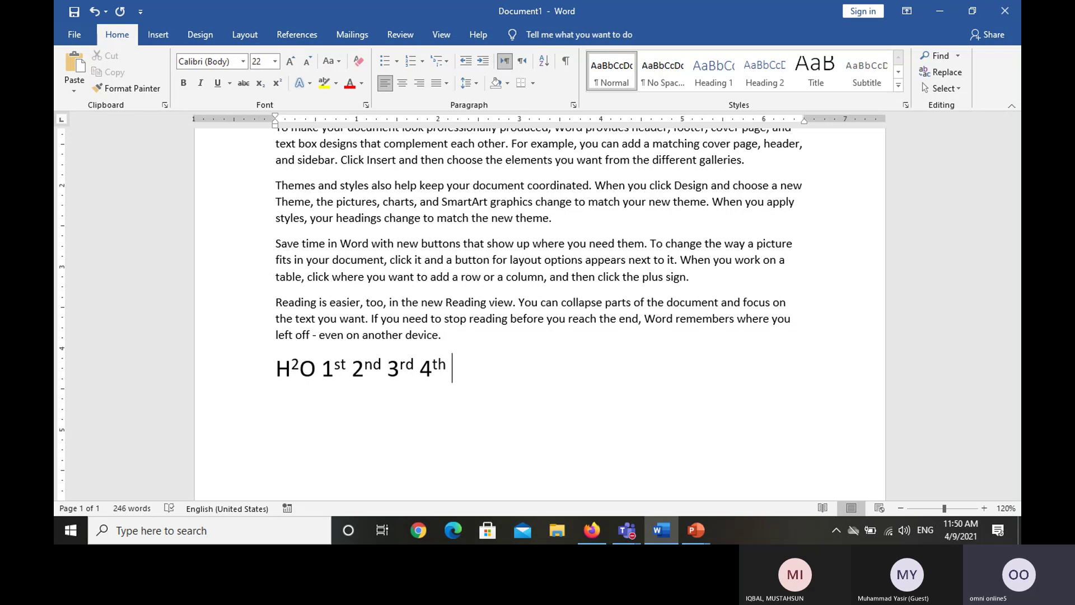
# Add "January December" to the end of the last line, accepting Word's month name suggestions.
pyautogui.write('jn')
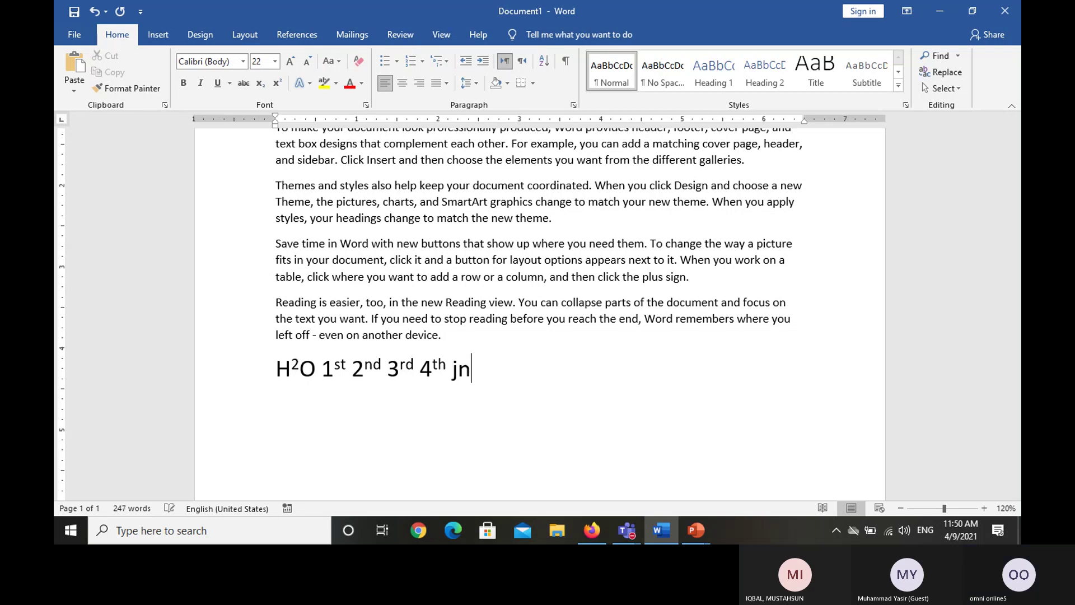
pyautogui.press('BackSpace')
pyautogui.write('anu')
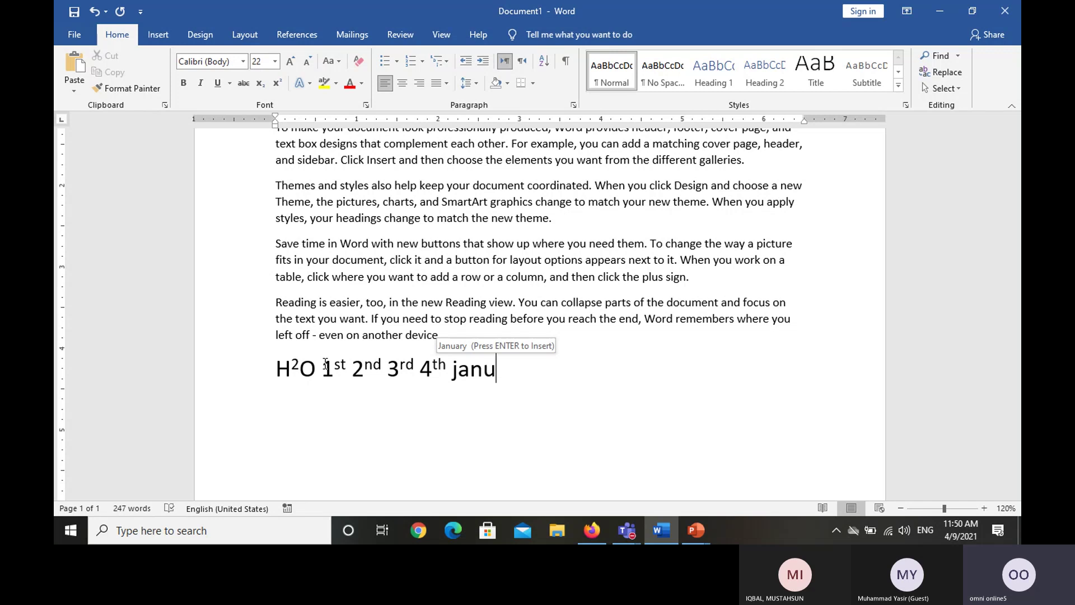
pyautogui.press('Return')
pyautogui.write('Dece')
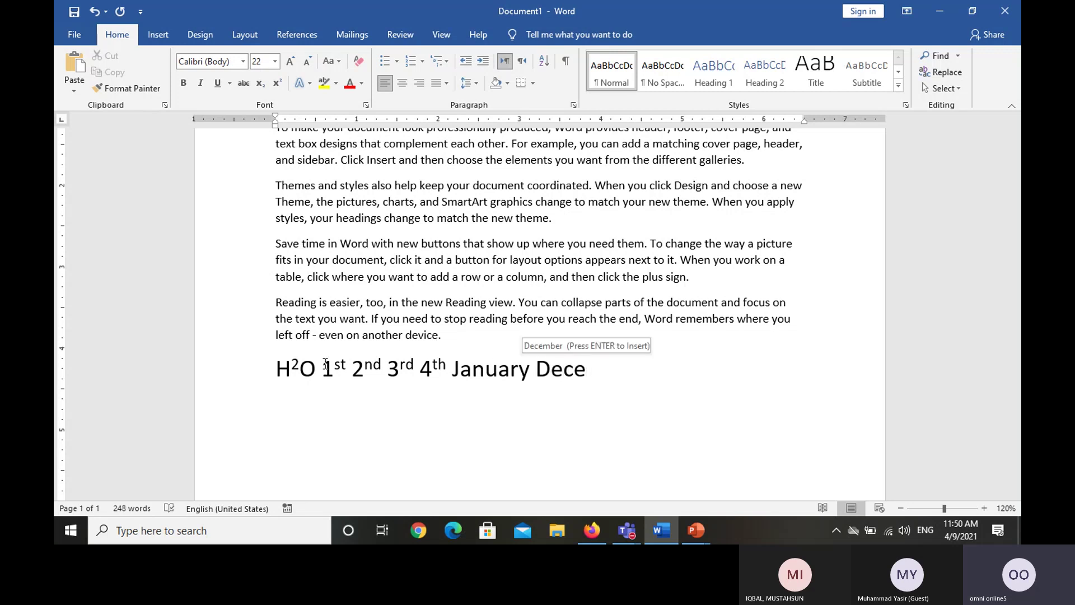
pyautogui.press('Return')
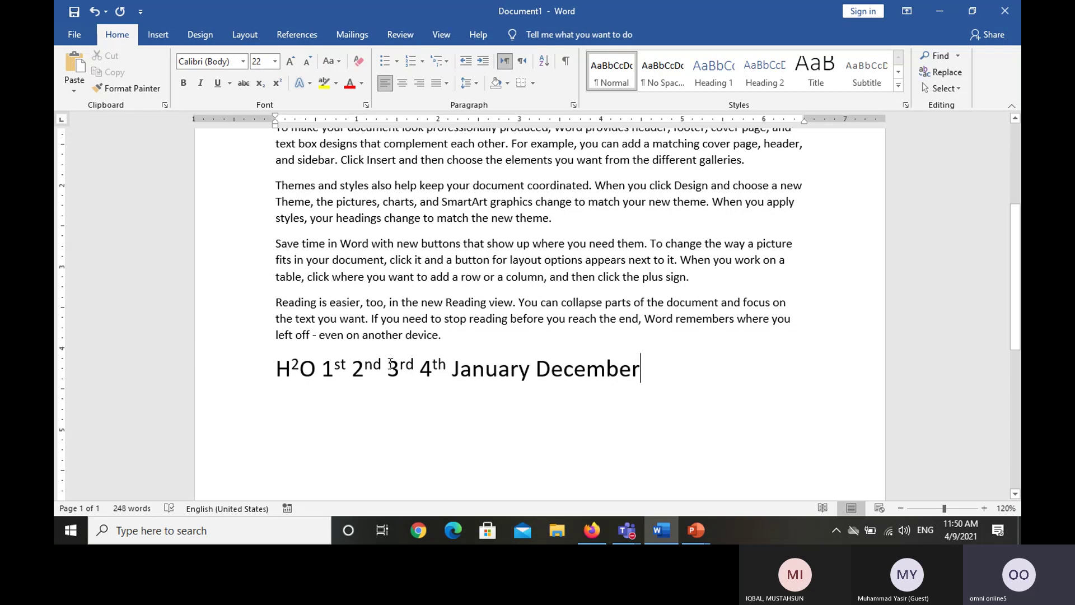
# Apply the orange outlined text effect to the first body paragraph, enlarge its font to size 18 and deselect it.
pyautogui.scroll(3, 290, 355)
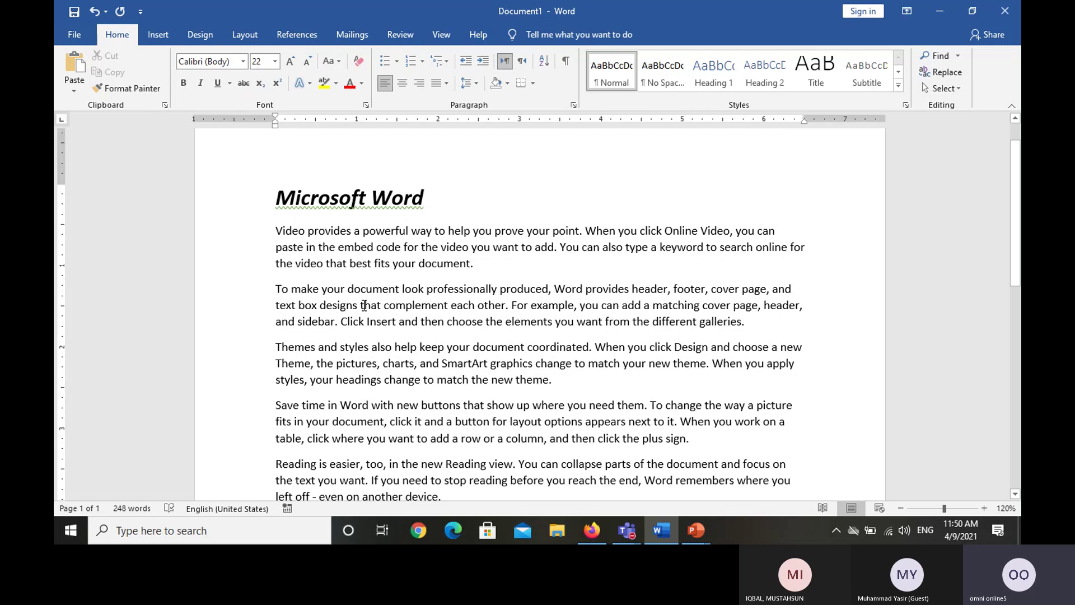
pyautogui.moveTo(276, 231); pyautogui.dragTo(480, 274)
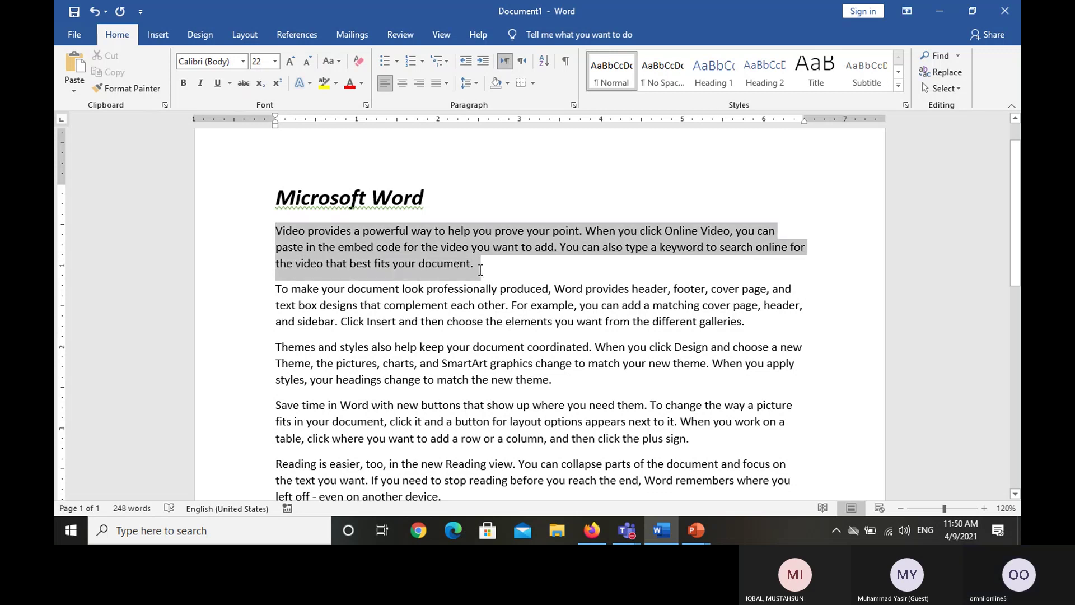
pyautogui.click(311, 84)
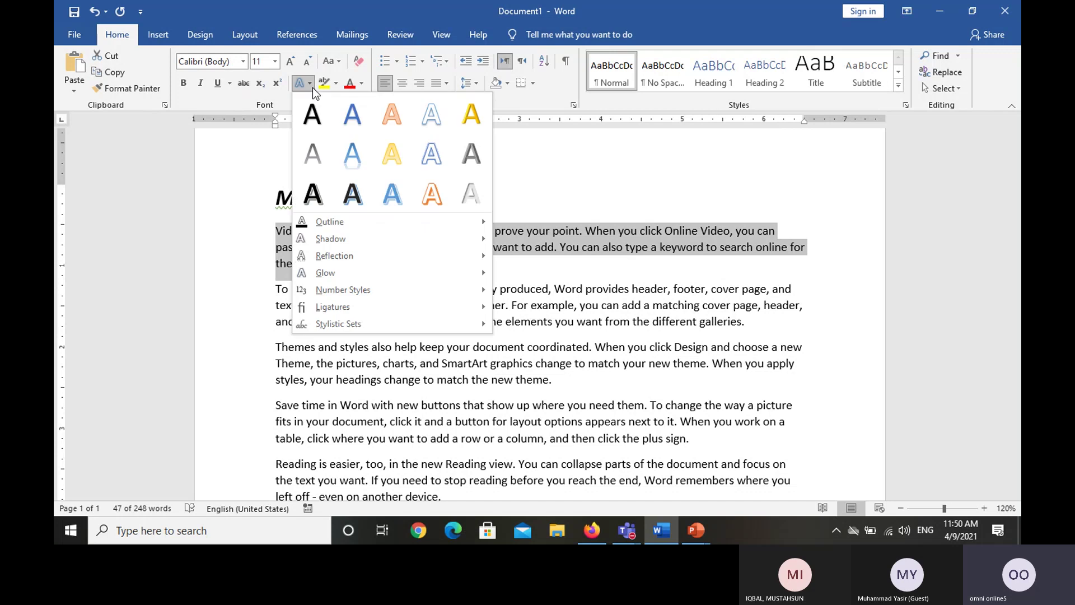
pyautogui.click(429, 191)
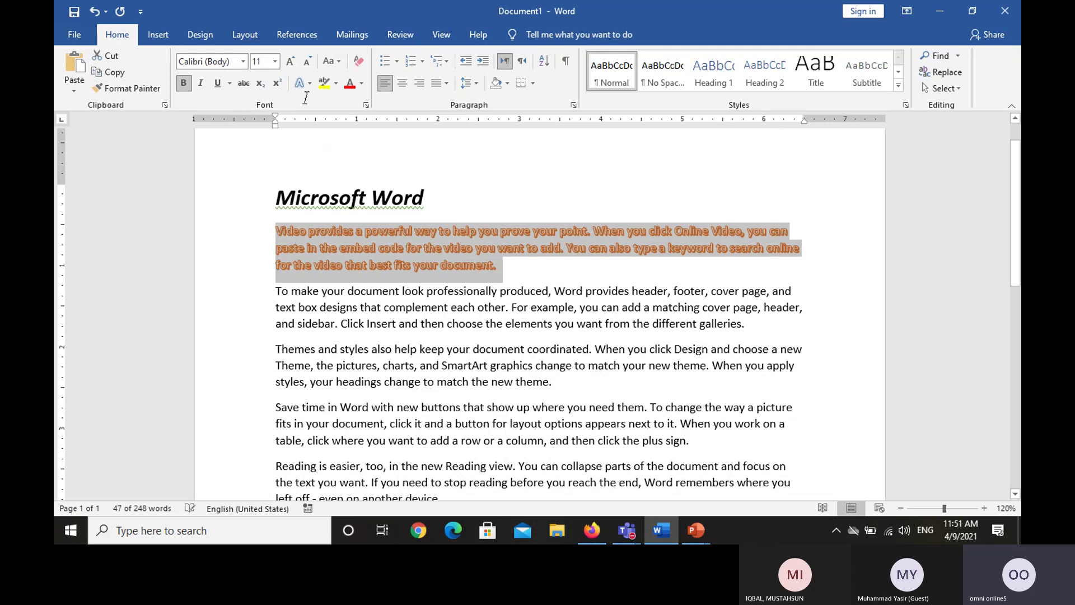
pyautogui.click(290, 62)
pyautogui.click(290, 62)
pyautogui.click(290, 63)
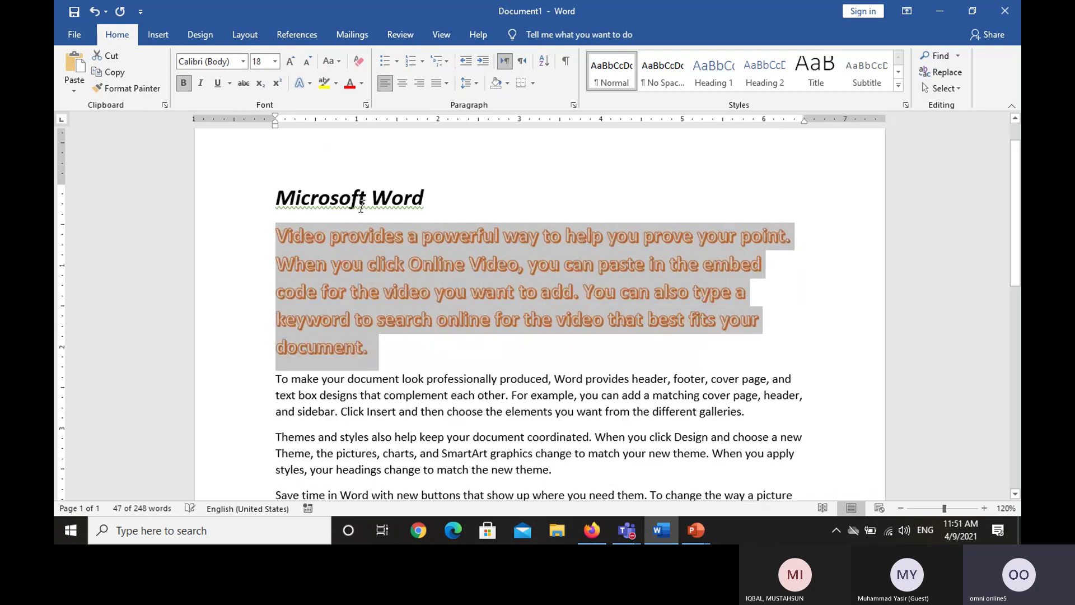
pyautogui.click(392, 275)
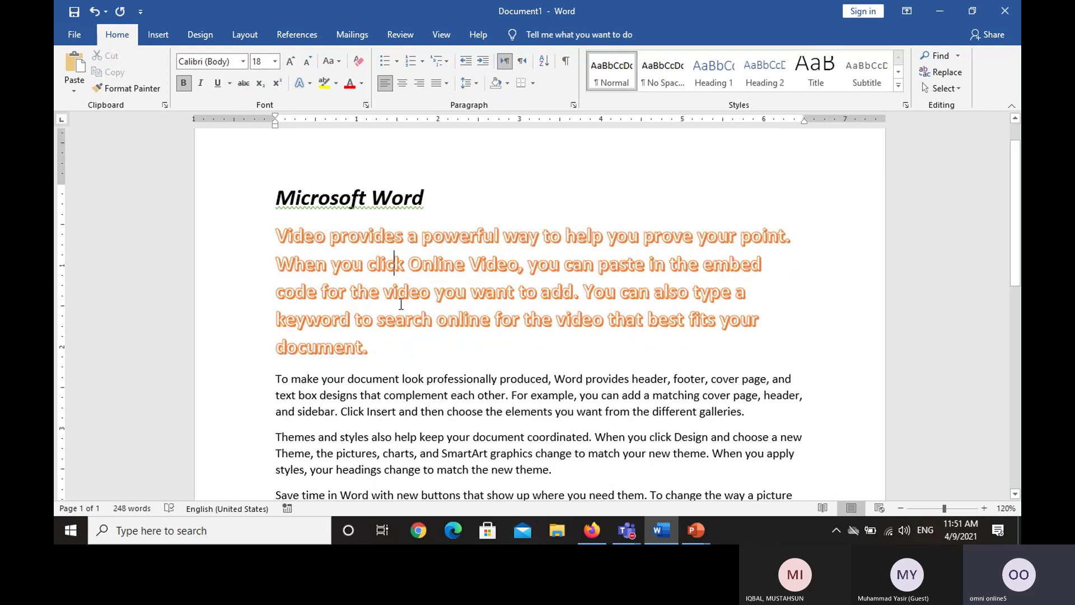
# Look through the Shadow, Reflection, Glow and Stylistic Sets text effect categories without applying any to the orange paragraph.
pyautogui.click(310, 84)
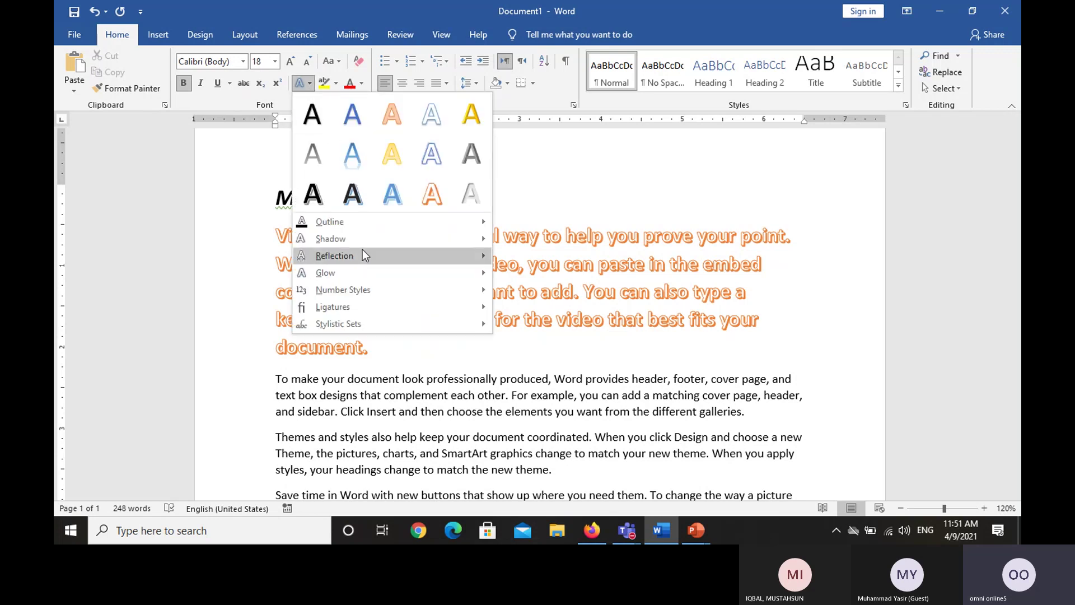
pyautogui.moveTo(363, 238)
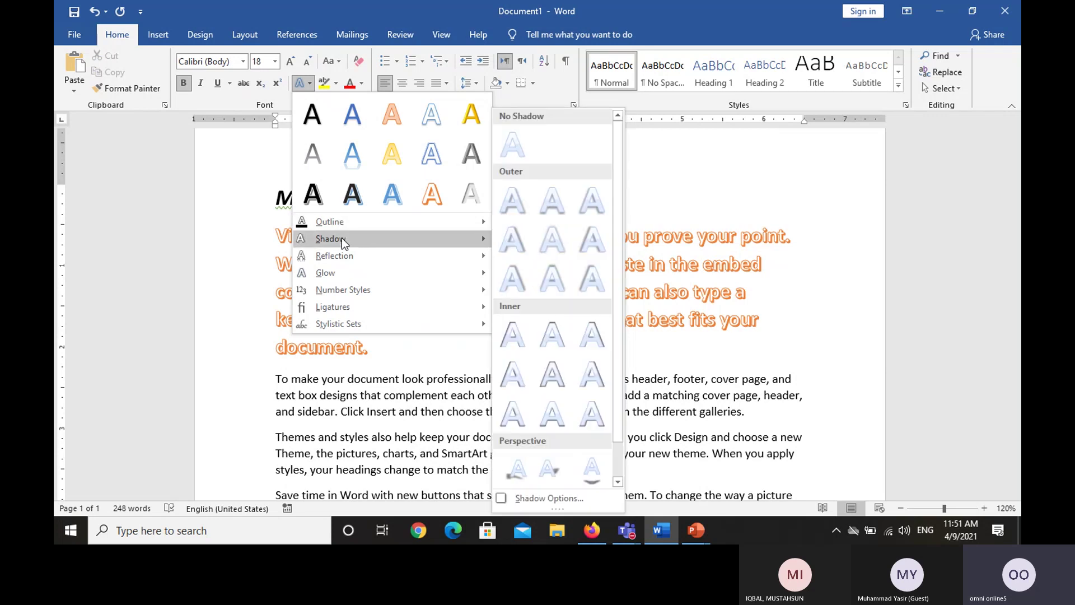
pyautogui.moveTo(346, 256)
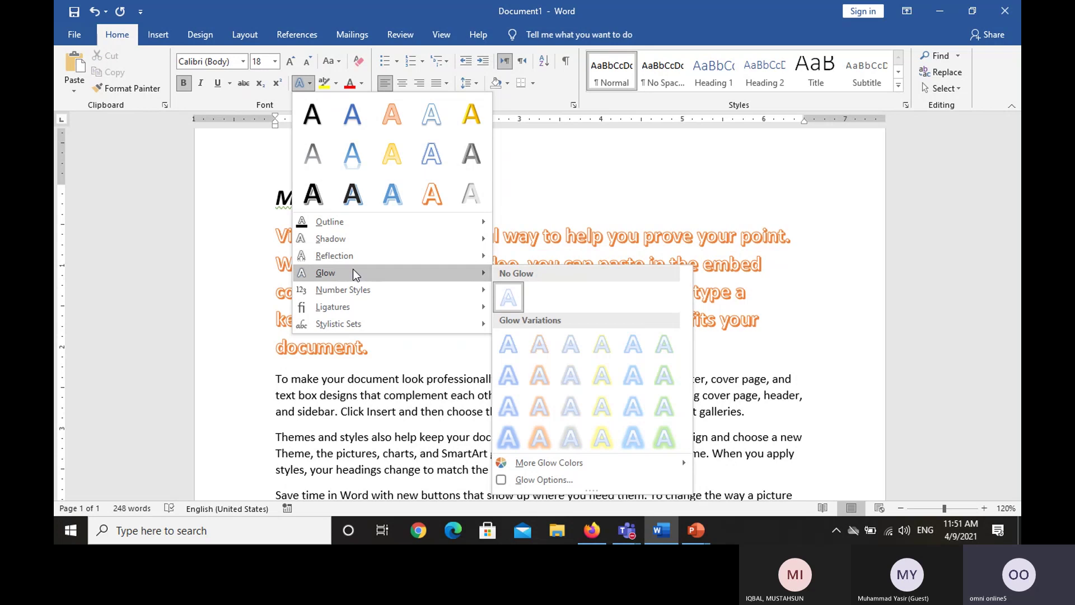
pyautogui.moveTo(360, 296)
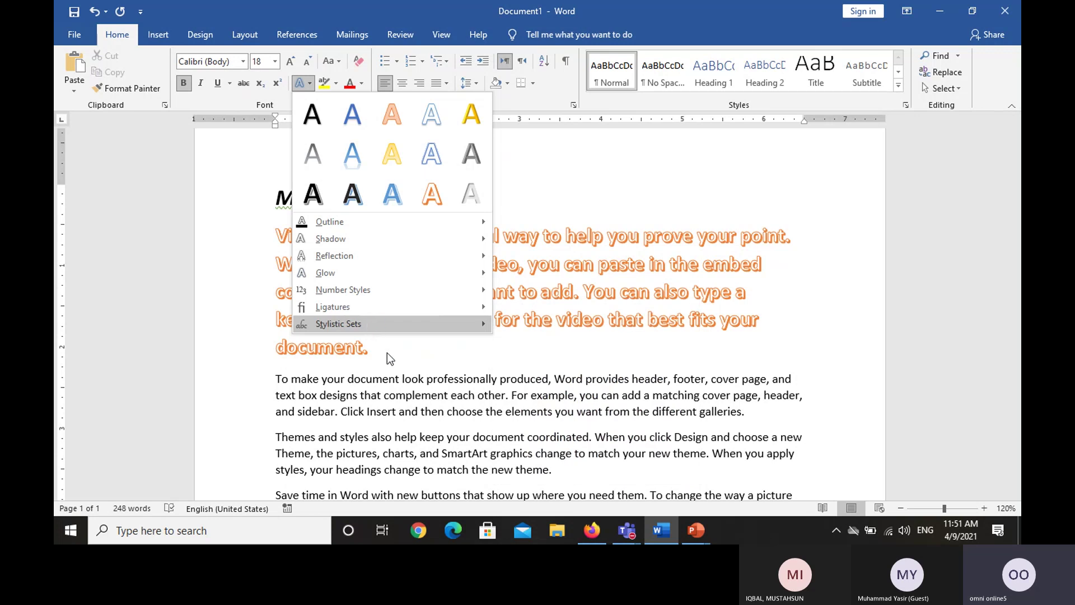
pyautogui.click(446, 394)
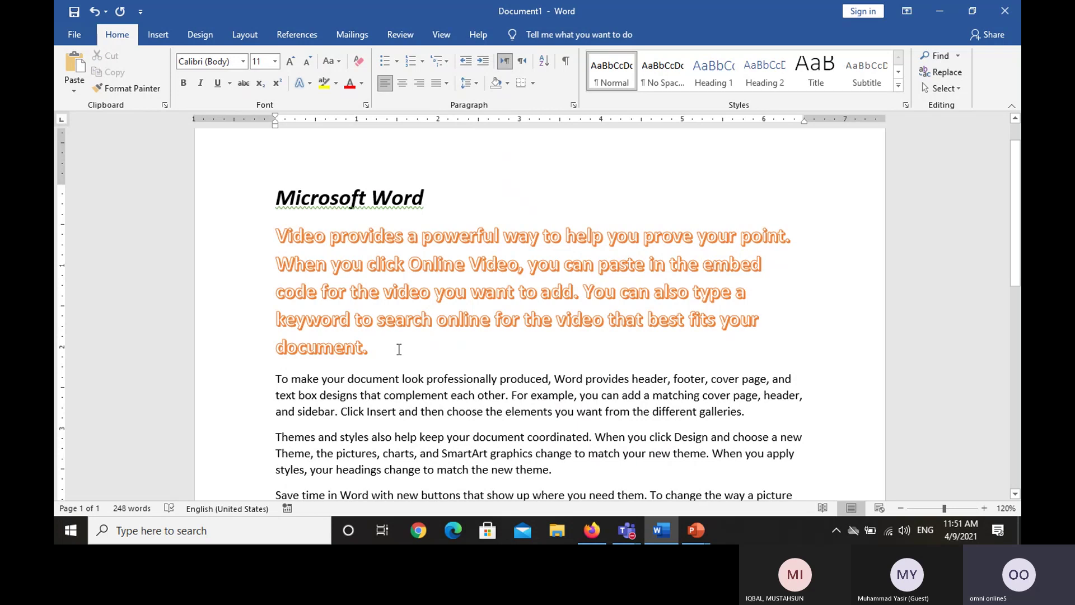
pyautogui.moveTo(399, 349); pyautogui.dragTo(278, 240)
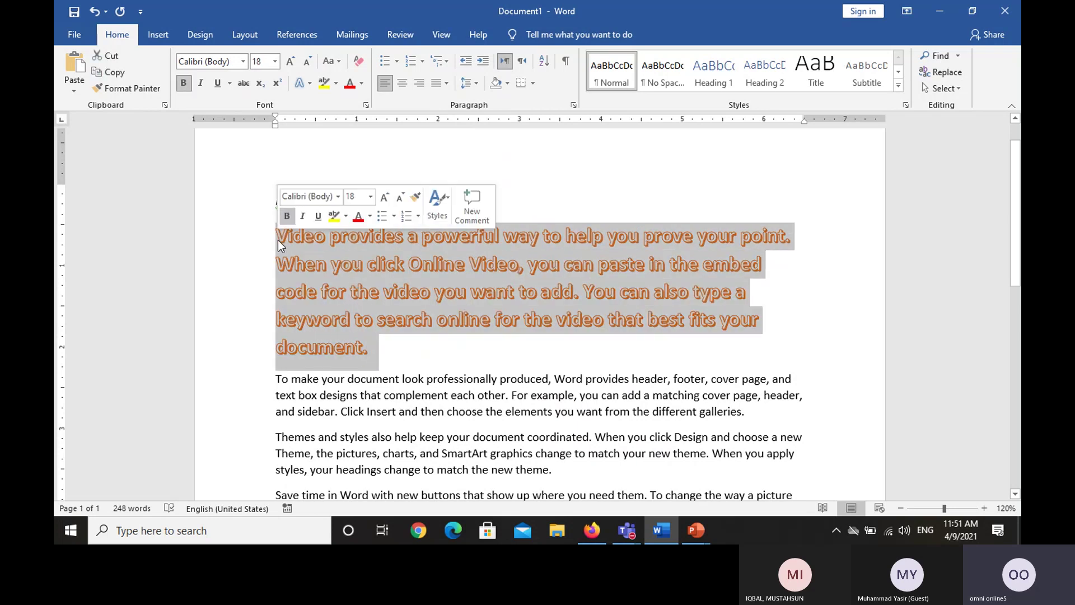
pyautogui.click(396, 398)
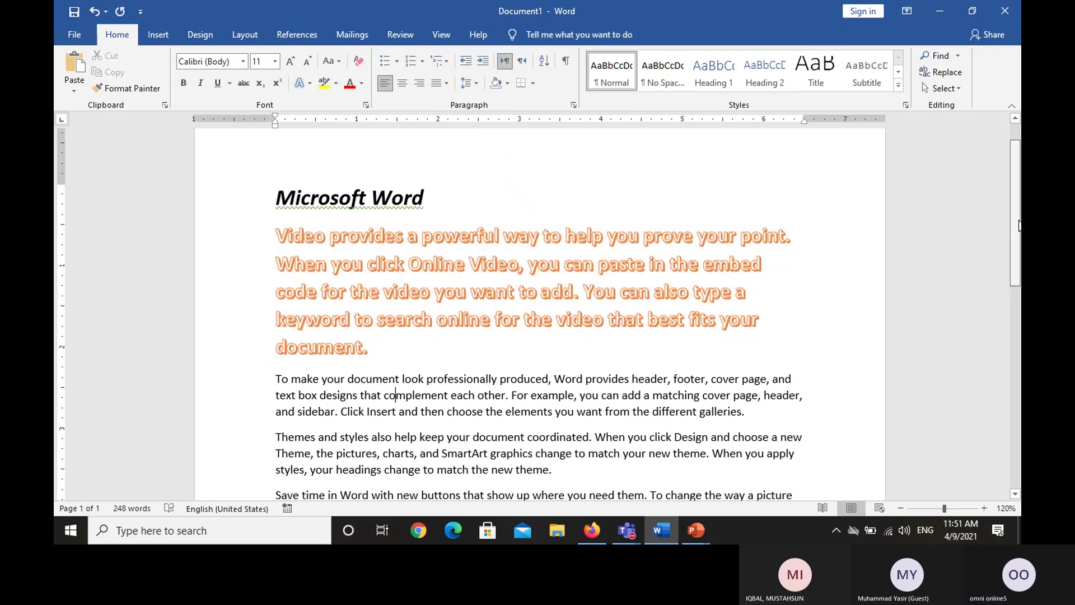
# Highlight "that complement each other" in the second body paragraph in yellow.
pyautogui.scroll(-3, 543, 274)
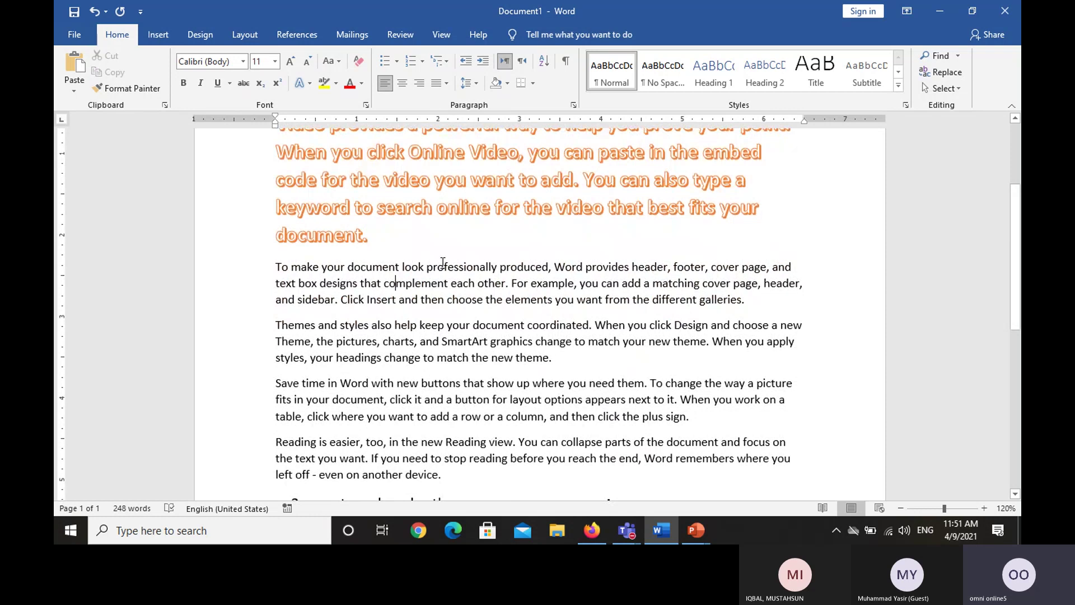
pyautogui.moveTo(371, 283); pyautogui.dragTo(503, 288)
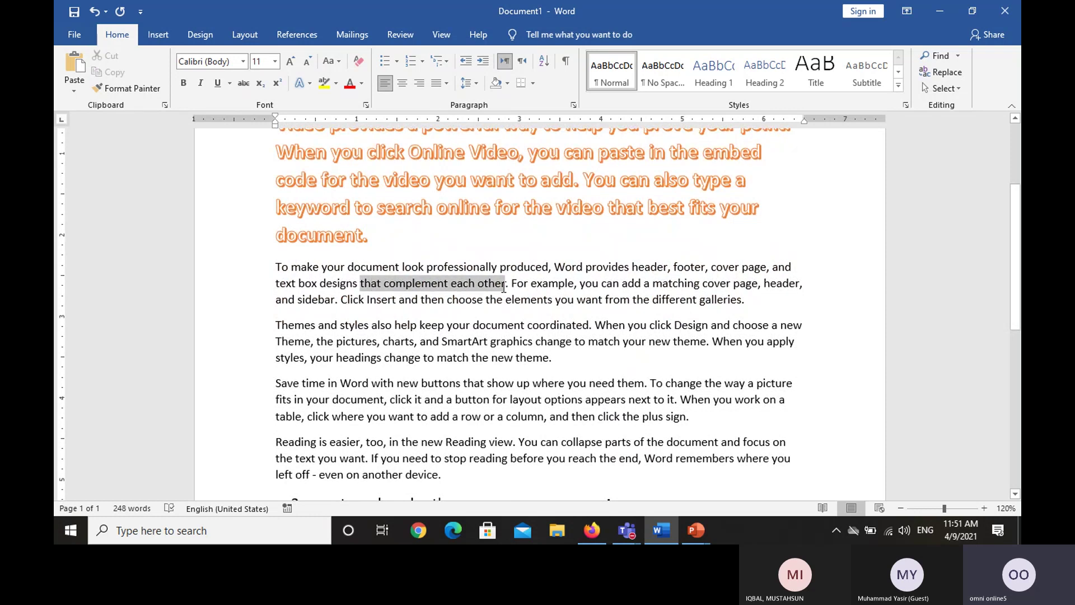
pyautogui.click(325, 84)
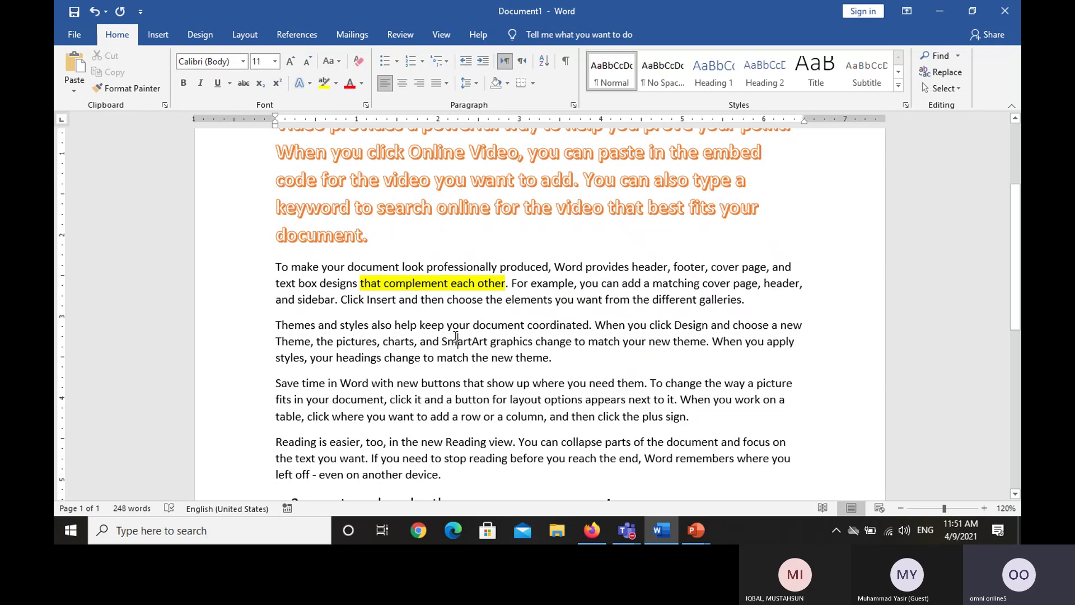
# Highlight the third body paragraph in blue from "keep your document coordinated" through "match the".
pyautogui.moveTo(428, 324); pyautogui.dragTo(491, 358)
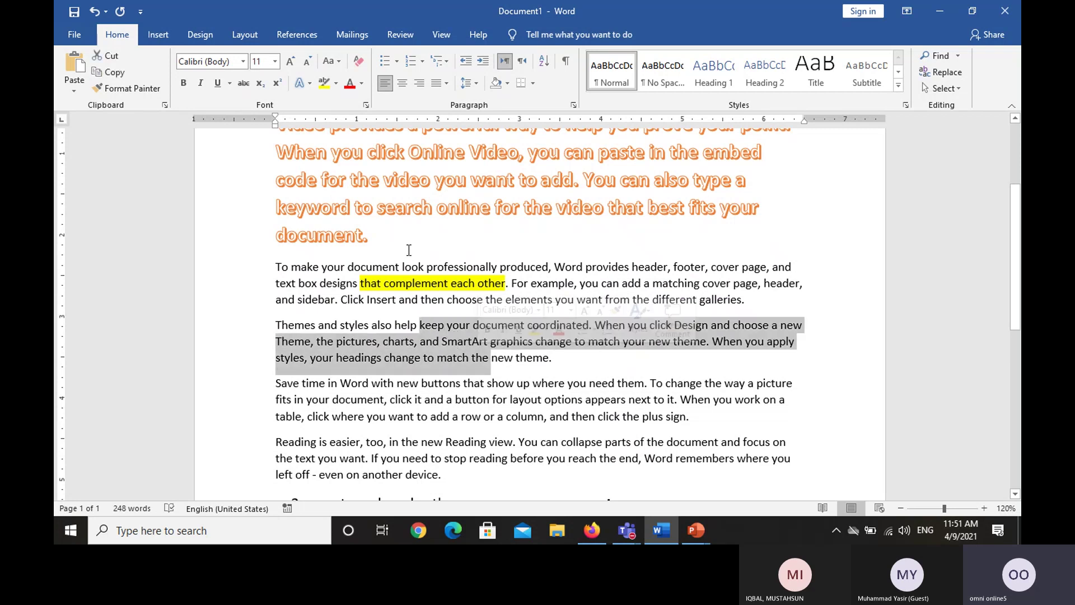
pyautogui.click(335, 85)
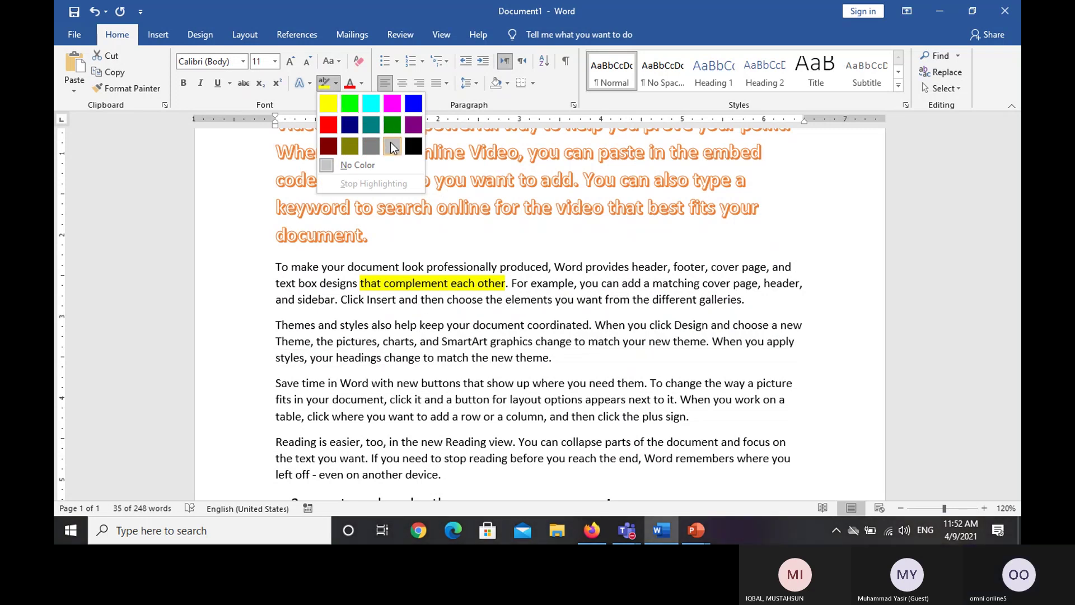
pyautogui.click(413, 104)
pyautogui.click(448, 329)
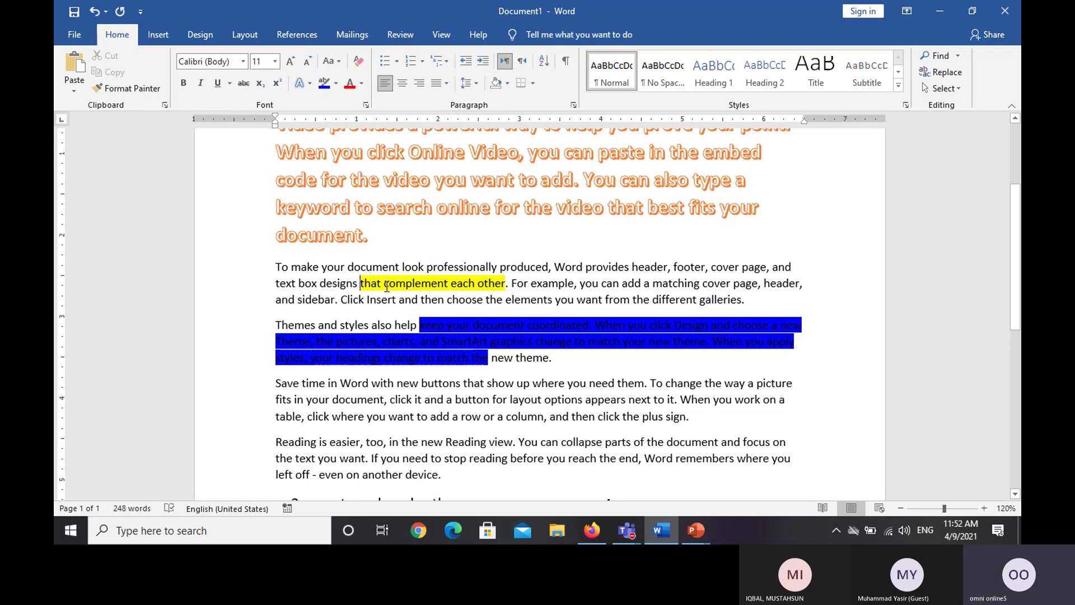
# Remove the yellow and blue highlighting from the second and third body paragraphs.
pyautogui.moveTo(386, 287); pyautogui.dragTo(489, 358)
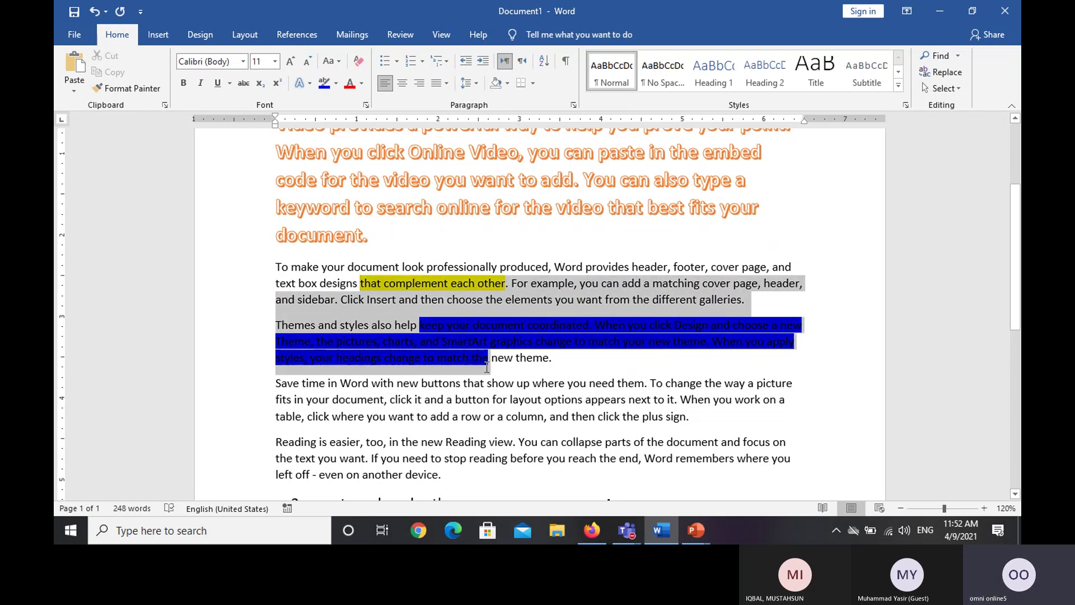
pyautogui.click(337, 85)
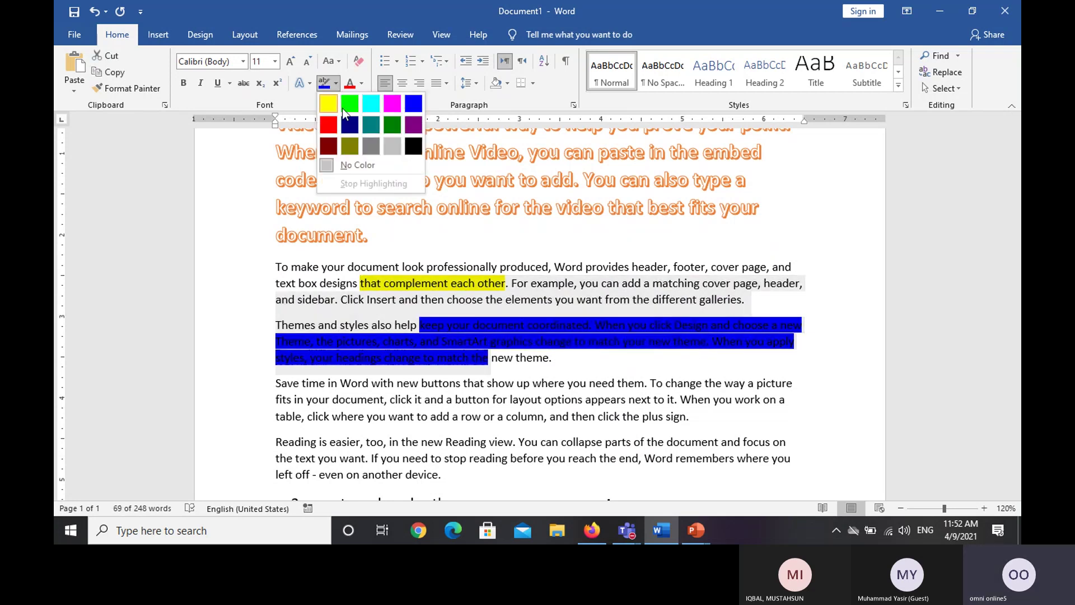
pyautogui.click(356, 165)
pyautogui.click(426, 297)
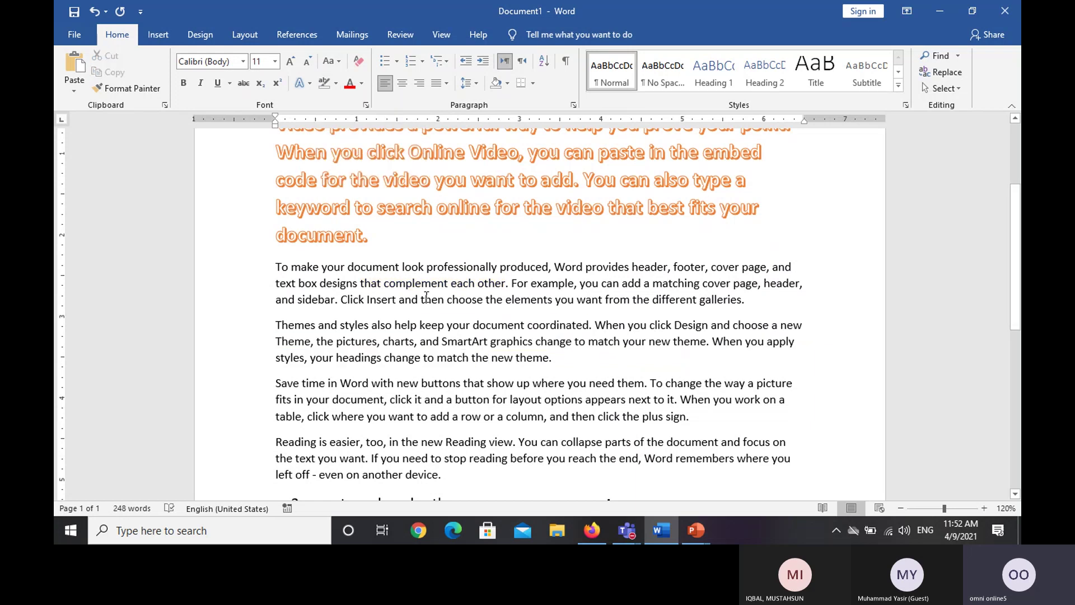
# Highlight "designs that complement" in the second body paragraph in yellow.
pyautogui.moveTo(440, 283); pyautogui.dragTo(320, 284)
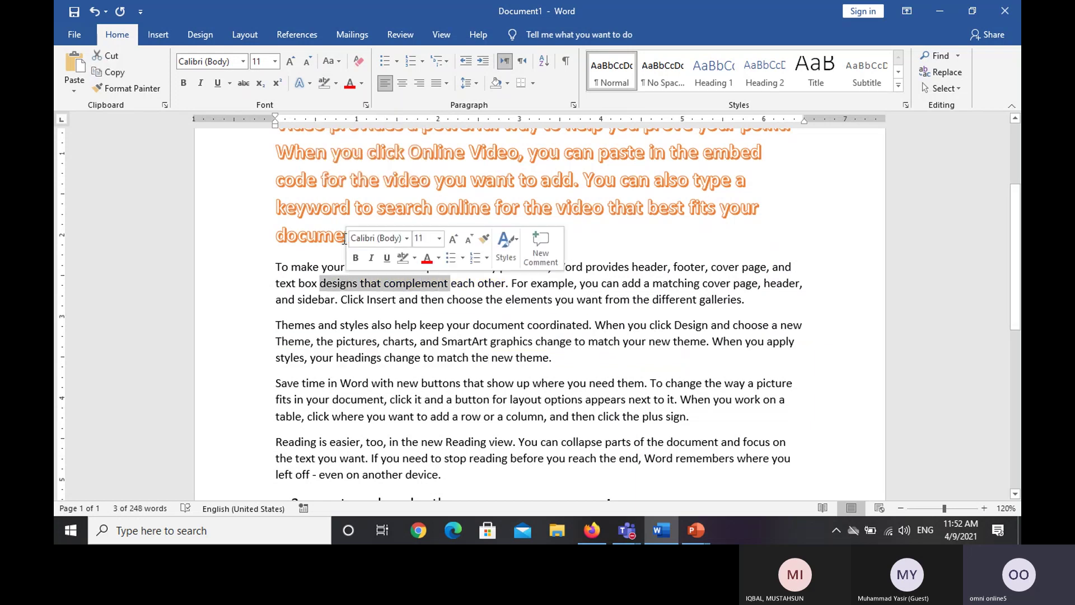
pyautogui.click(337, 83)
pyautogui.click(329, 105)
pyautogui.click(392, 278)
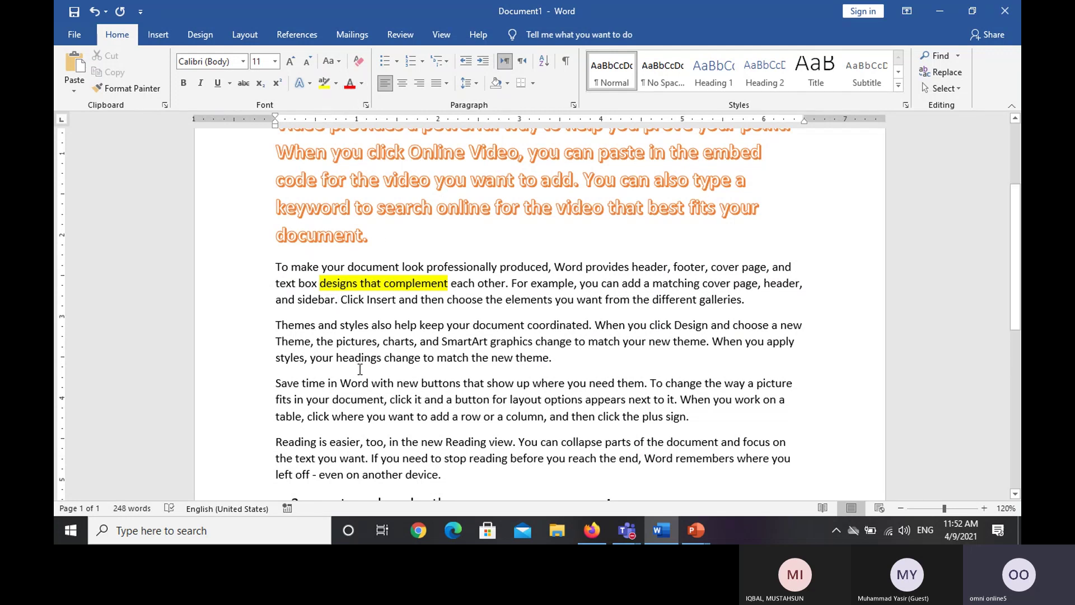
# Set the font color of the "Themes and styles" paragraph to the green theme color.
pyautogui.moveTo(276, 324); pyautogui.dragTo(551, 364)
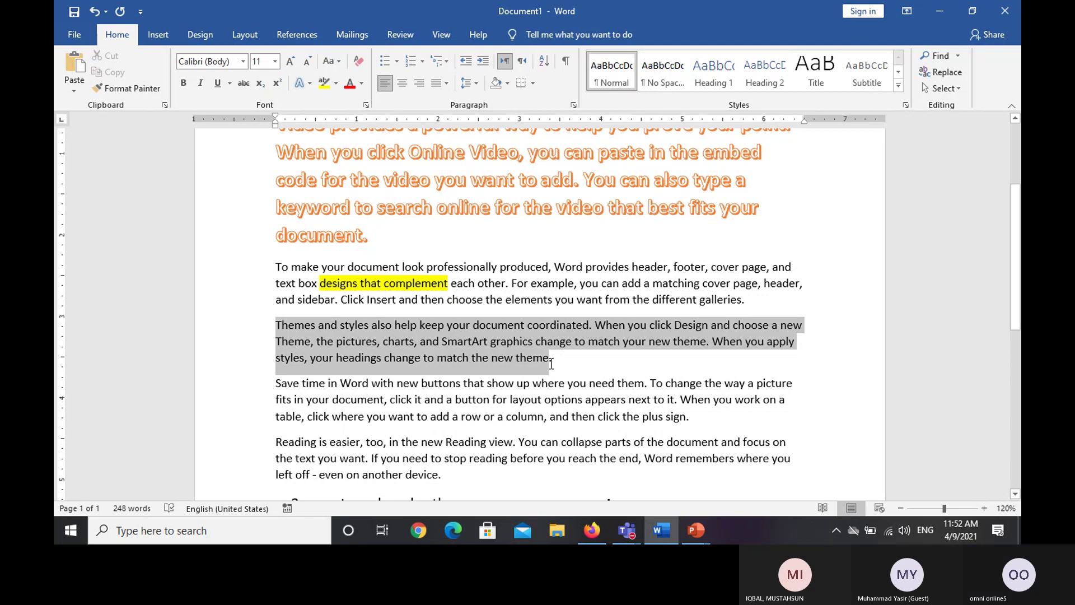
pyautogui.click(364, 86)
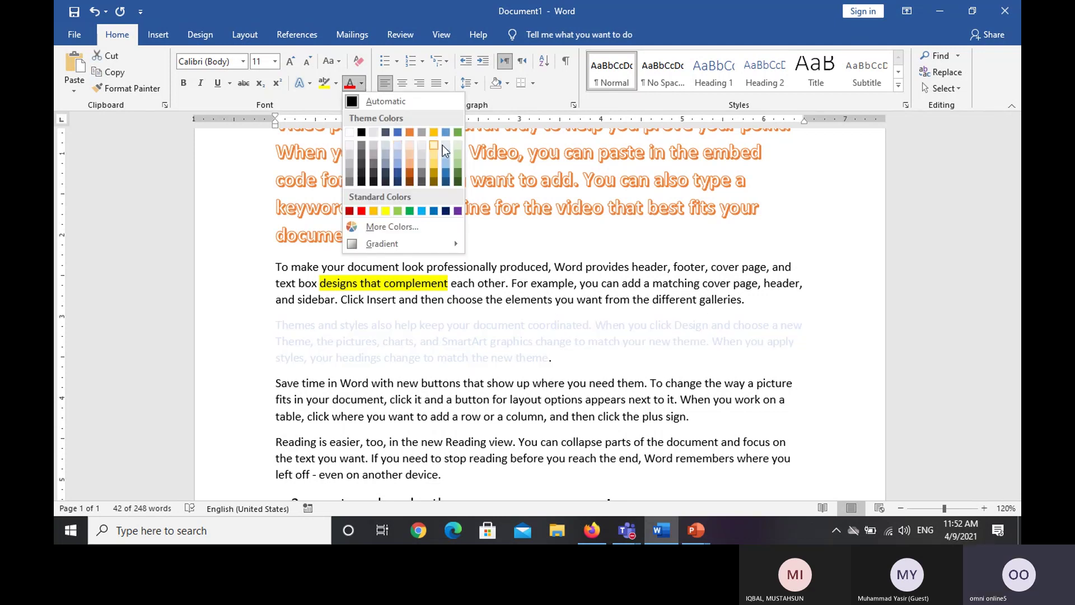
pyautogui.click(456, 134)
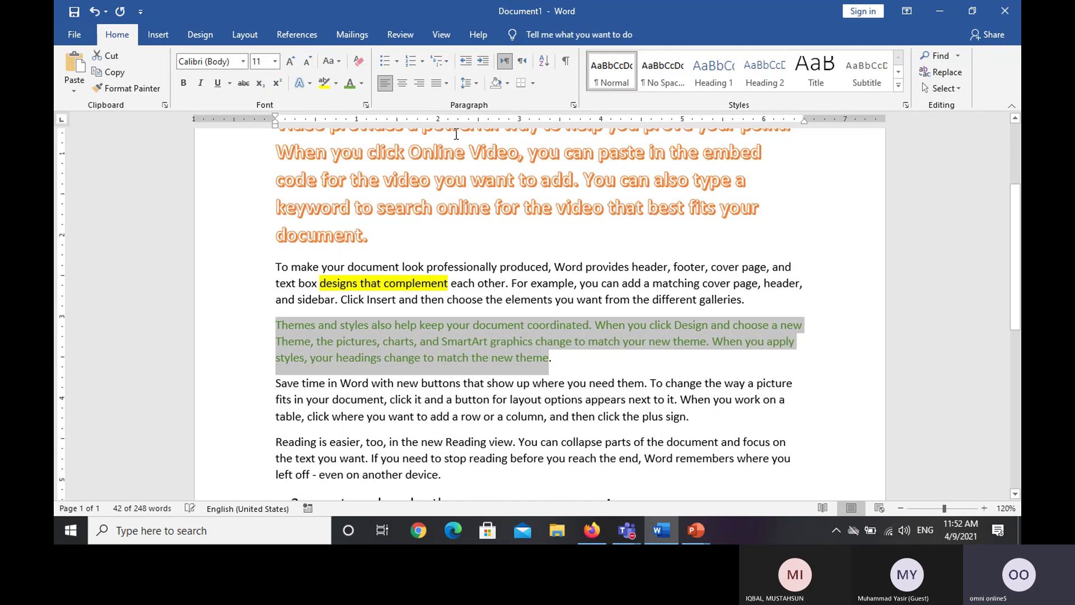
# Recolor the "Themes and styles" paragraph's text to standard purple, make it bold and deselect it.
pyautogui.click(362, 83)
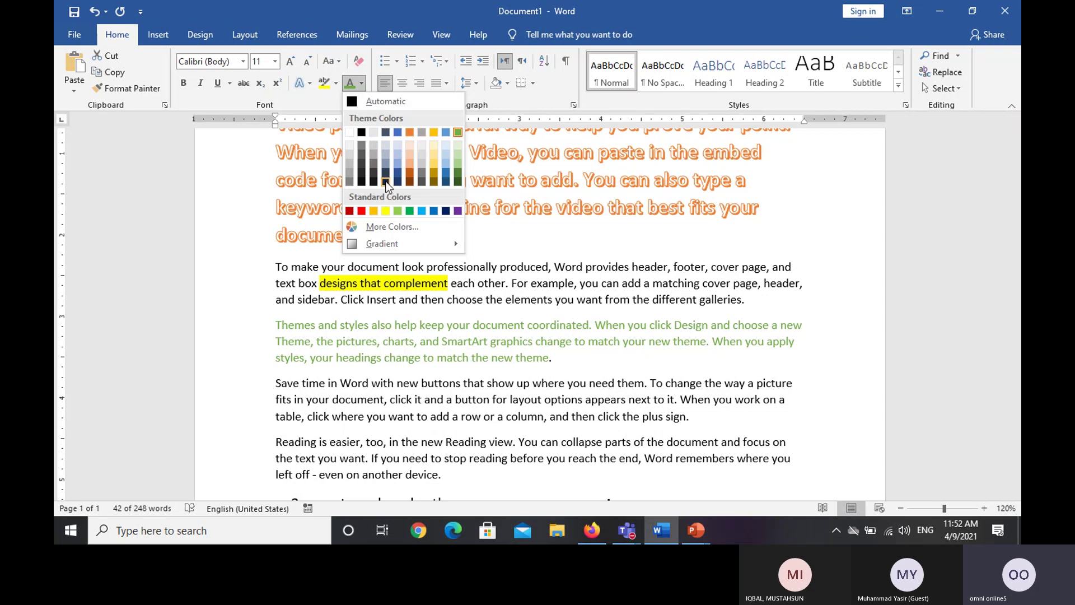
pyautogui.click(457, 211)
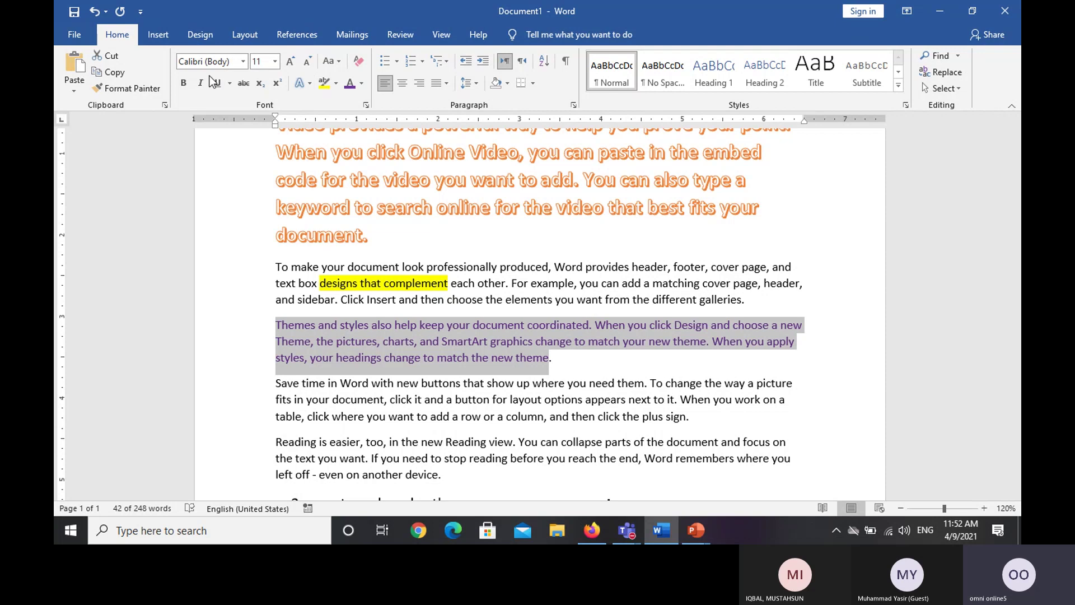
pyautogui.click(190, 87)
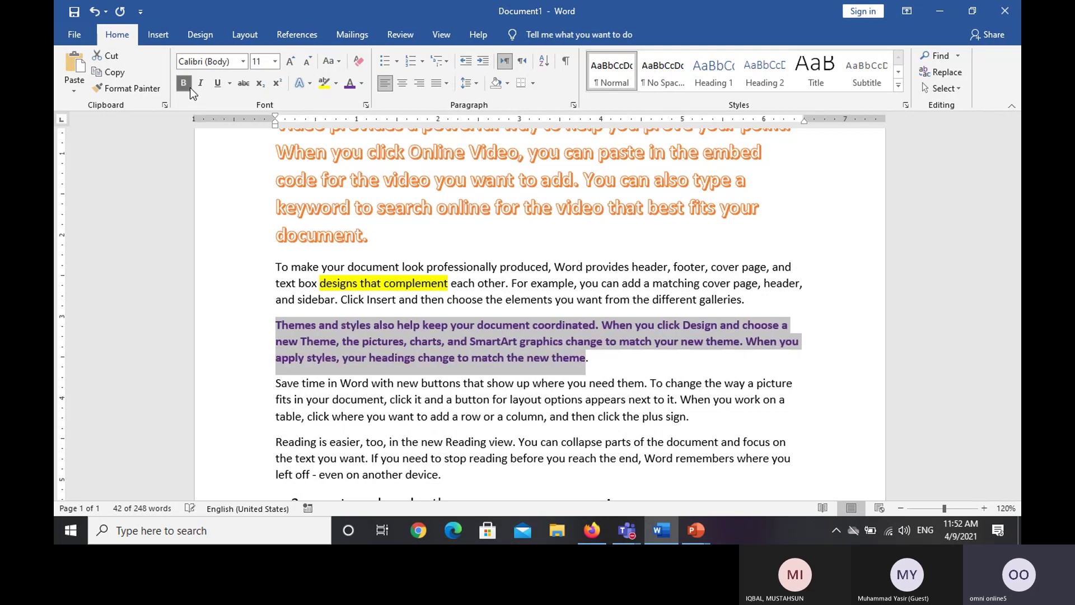
pyautogui.click(384, 323)
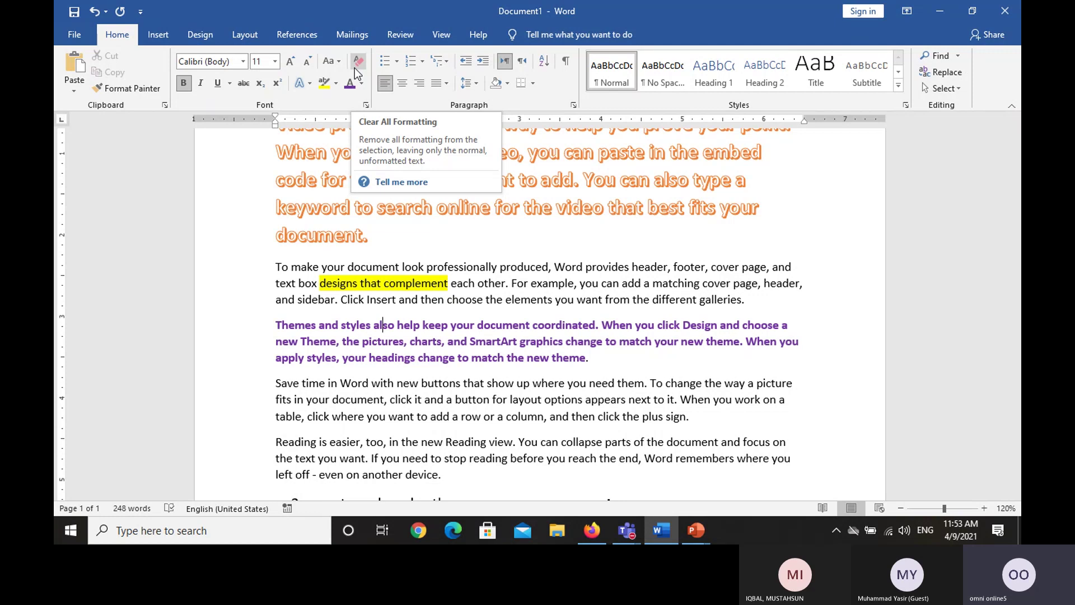
# Clear all formatting from the first three body paragraphs and deselect them.
pyautogui.click(639, 266)
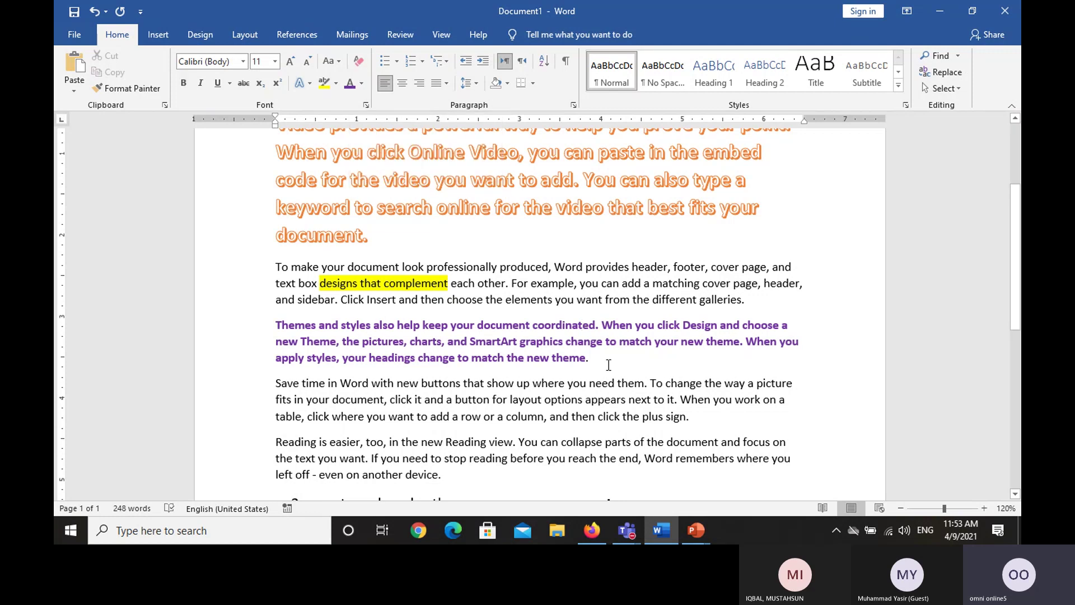
pyautogui.moveTo(590, 363); pyautogui.dragTo(281, 275)
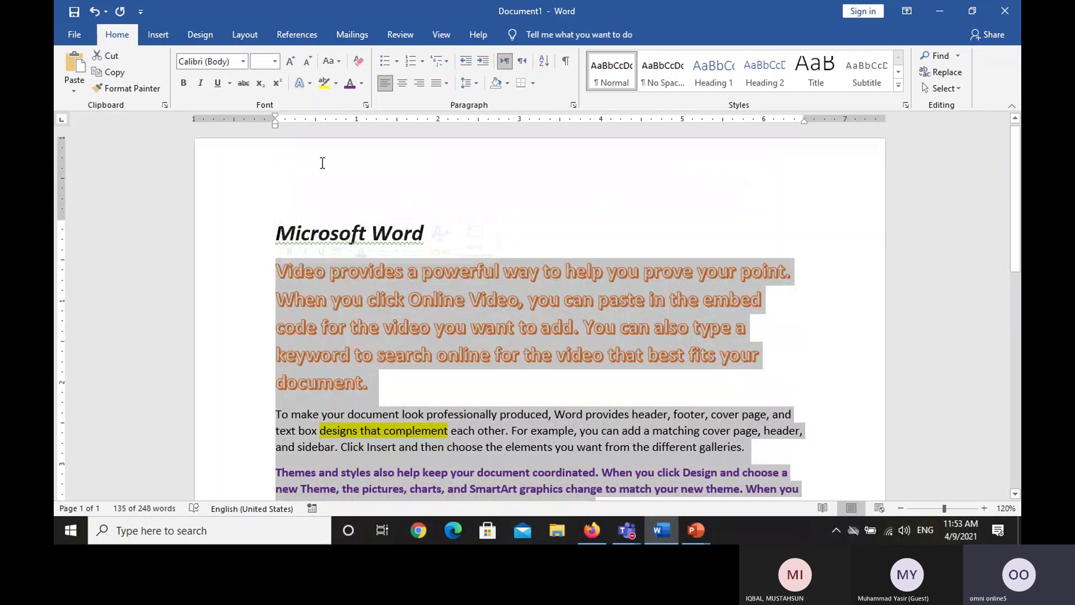
pyautogui.click(359, 64)
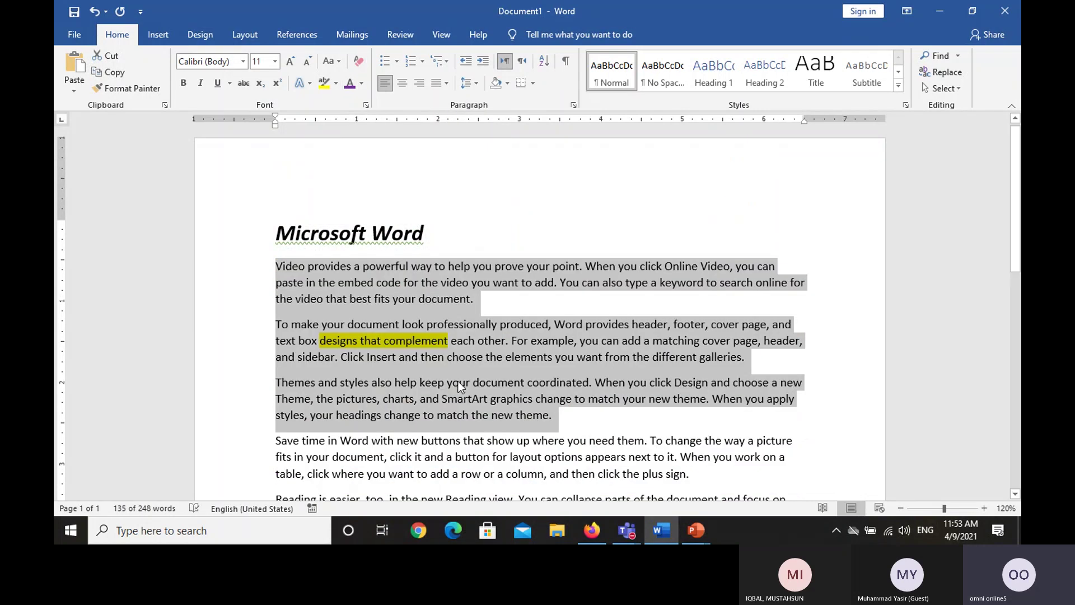
pyautogui.click(457, 384)
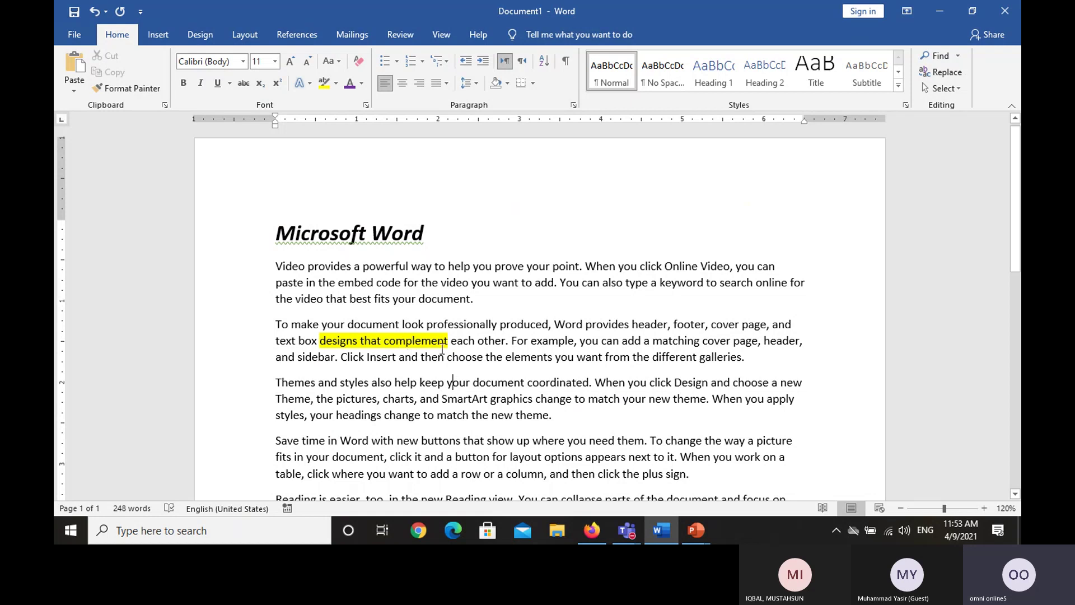
# Remove the yellow highlight from "designs that complement" in the second body paragraph.
pyautogui.moveTo(451, 340); pyautogui.dragTo(320, 339)
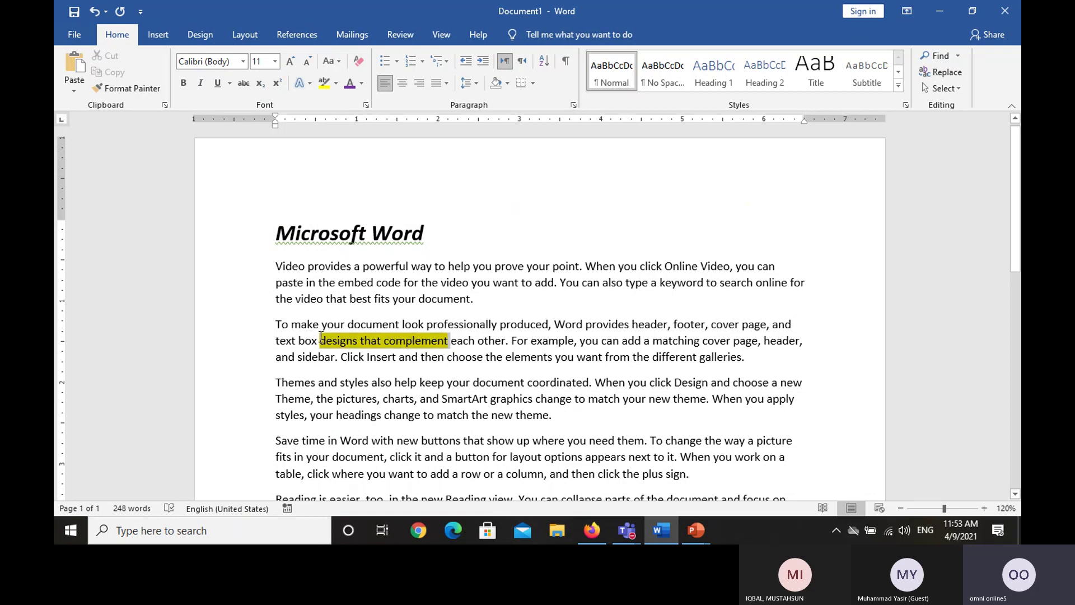
pyautogui.click(336, 86)
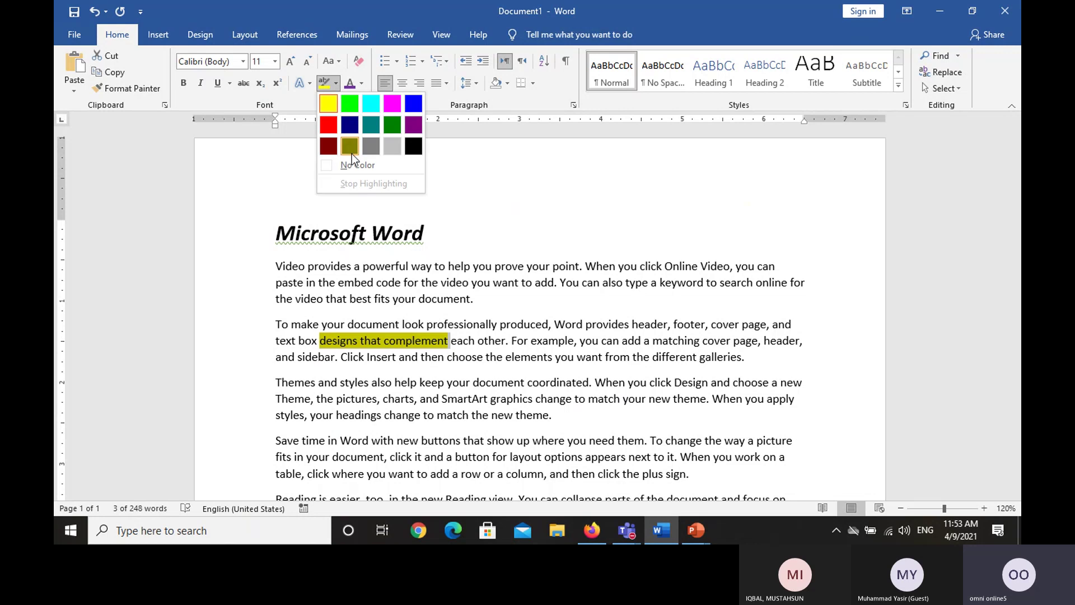
pyautogui.click(354, 163)
pyautogui.press('Left')
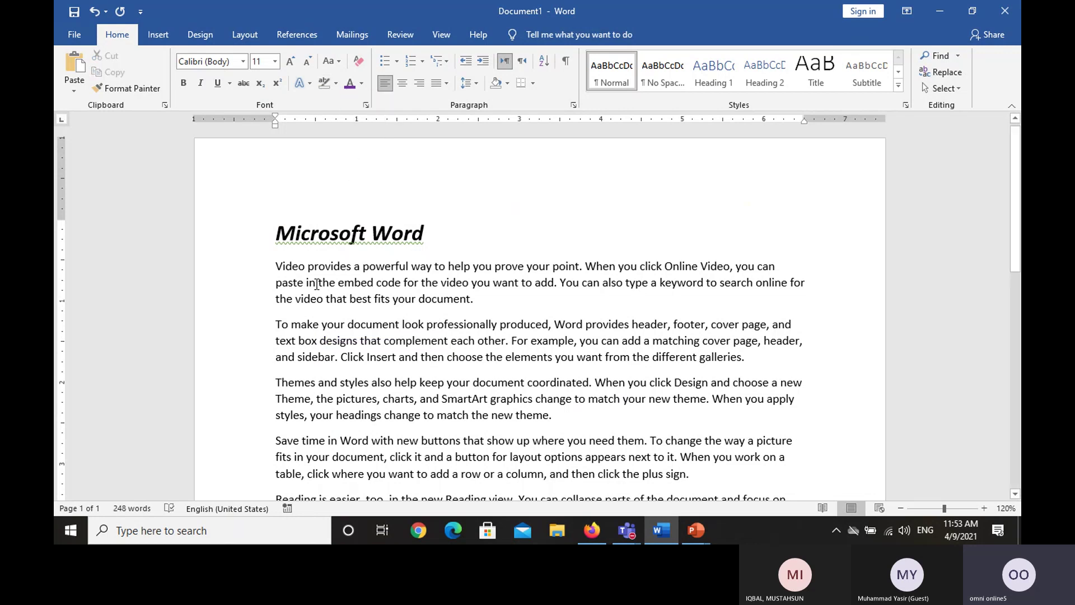
# Change the font of the first four body paragraphs to Brush Script MT and deselect them.
pyautogui.moveTo(293, 272); pyautogui.dragTo(700, 409)
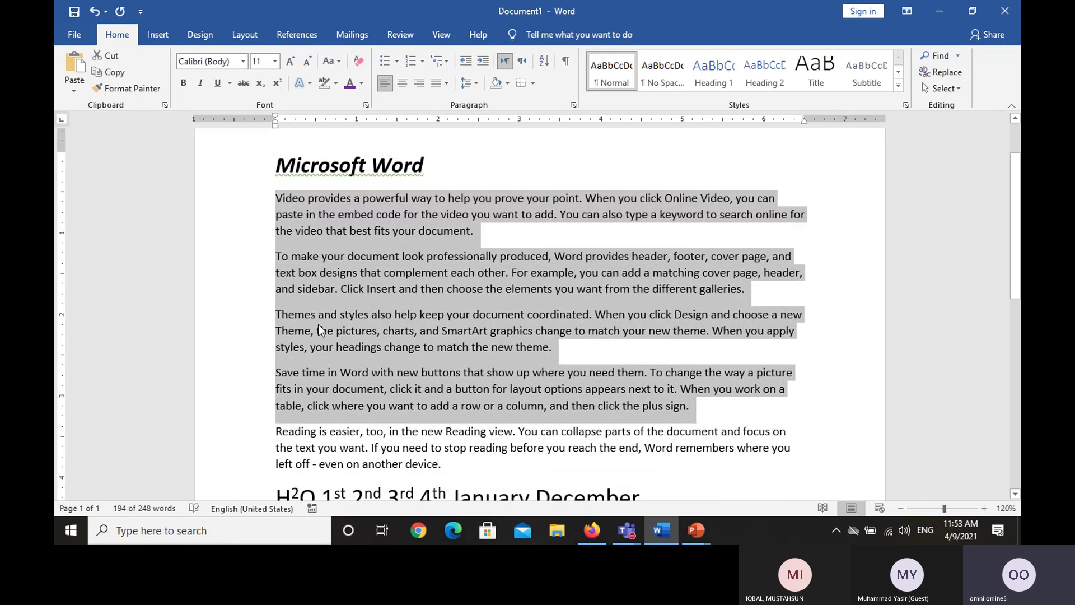
pyautogui.click(243, 62)
pyautogui.click(235, 197)
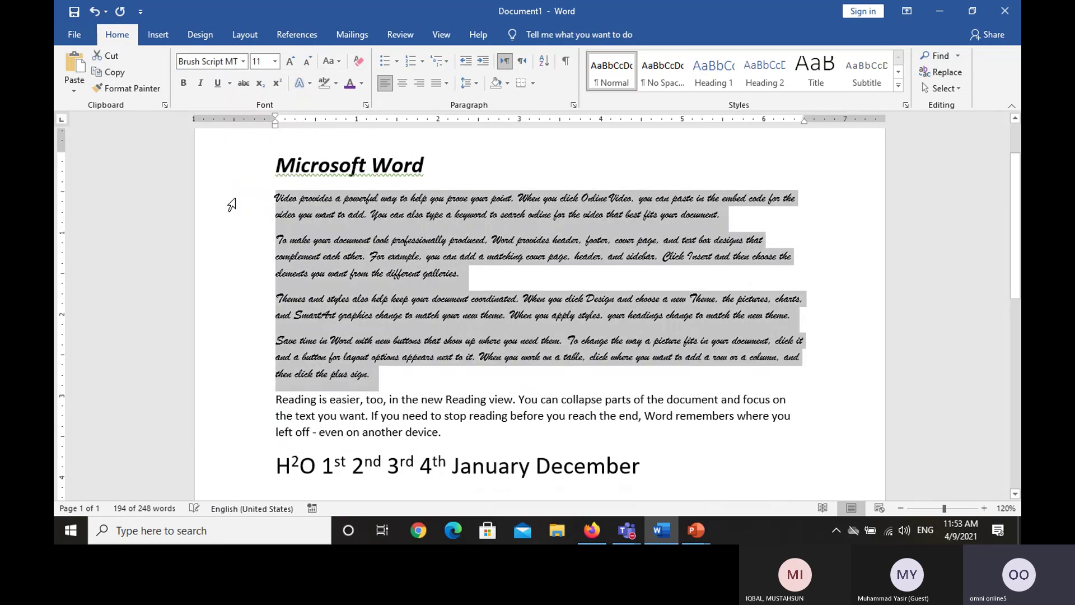
pyautogui.click(341, 372)
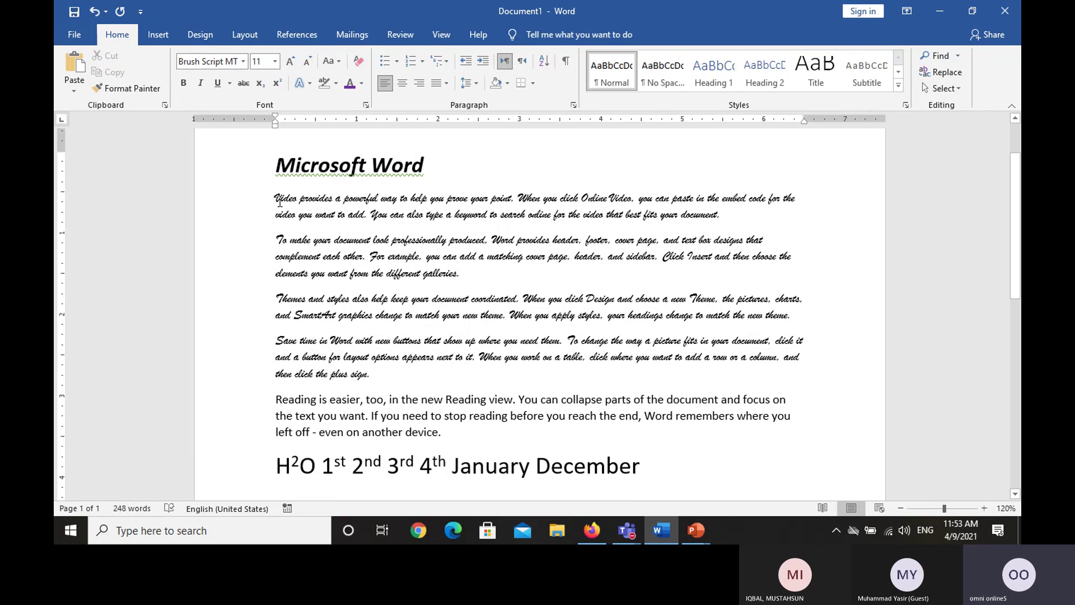
# Clear all formatting from the four Brush Script MT paragraphs and deselect them.
pyautogui.moveTo(275, 200); pyautogui.dragTo(375, 374)
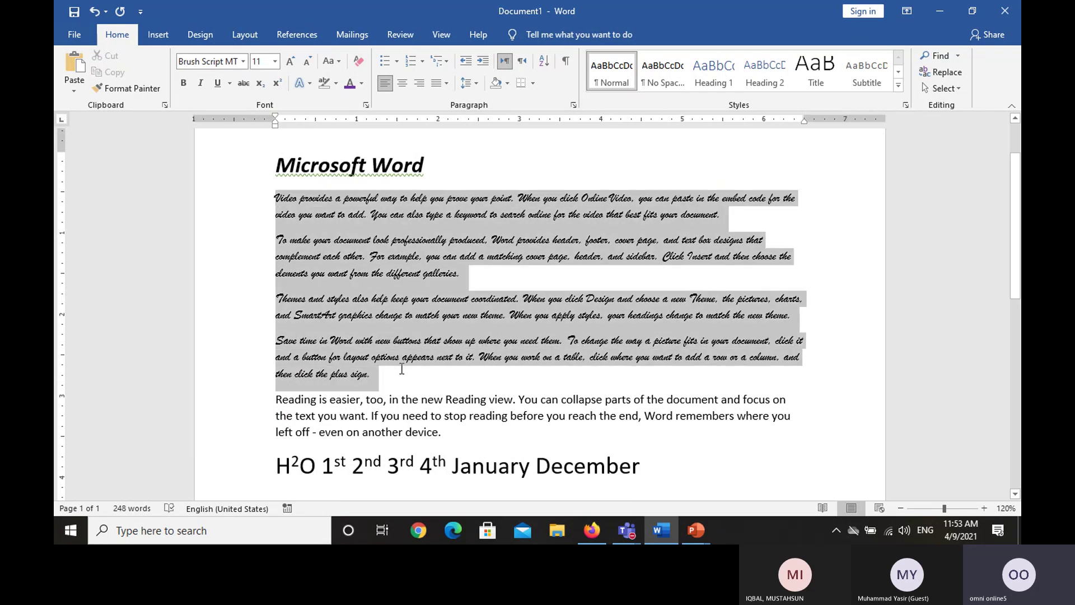
pyautogui.click(357, 62)
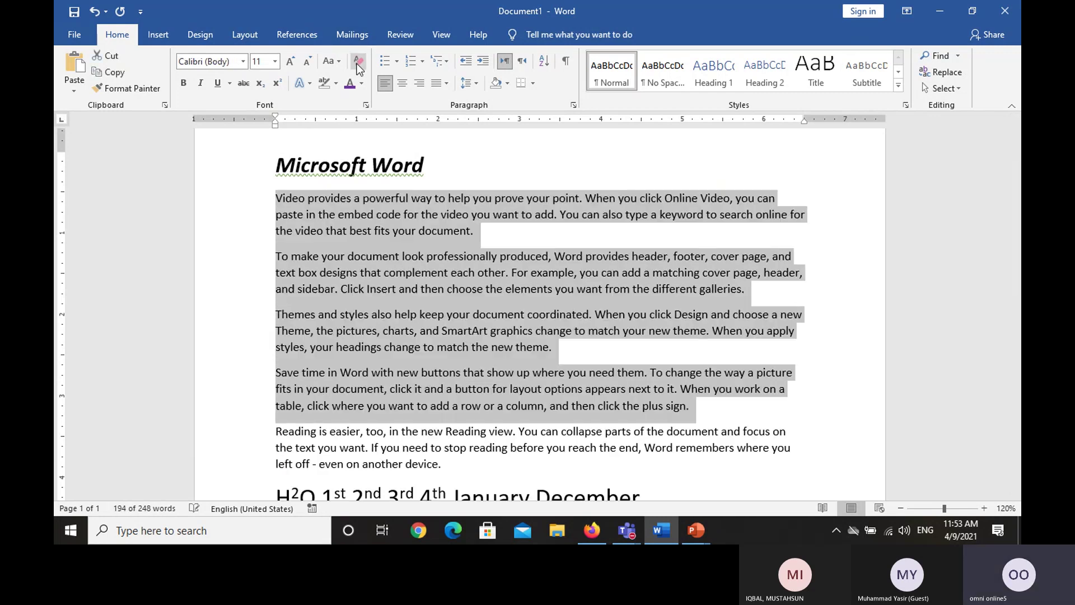
pyautogui.click(415, 280)
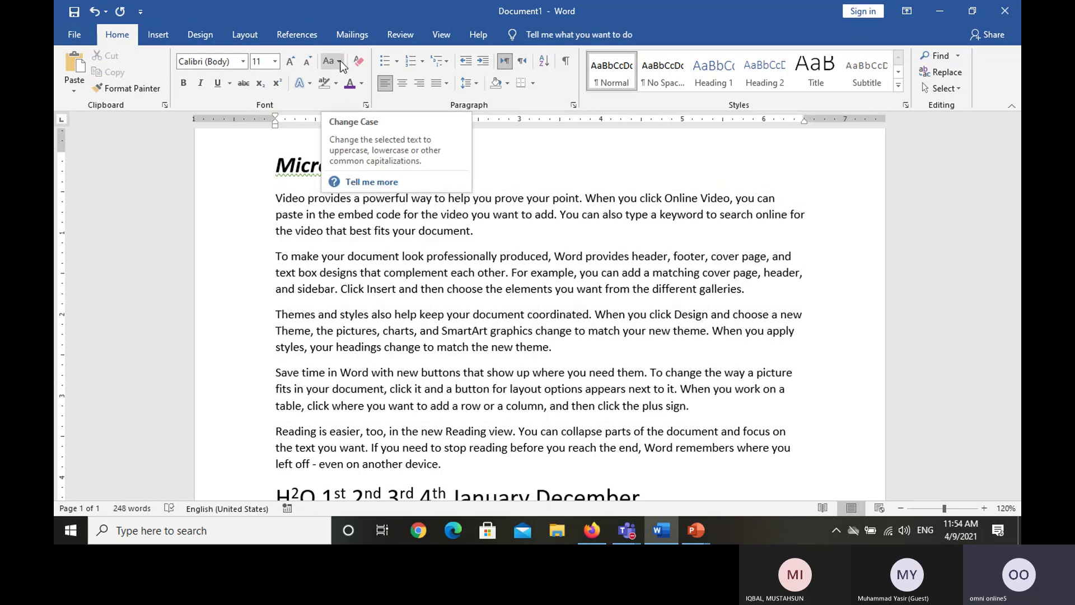
# Examine the capital letters and sentence boundaries in the first body paragraph.
pyautogui.moveTo(275, 198); pyautogui.dragTo(472, 233)
pyautogui.click(472, 233)
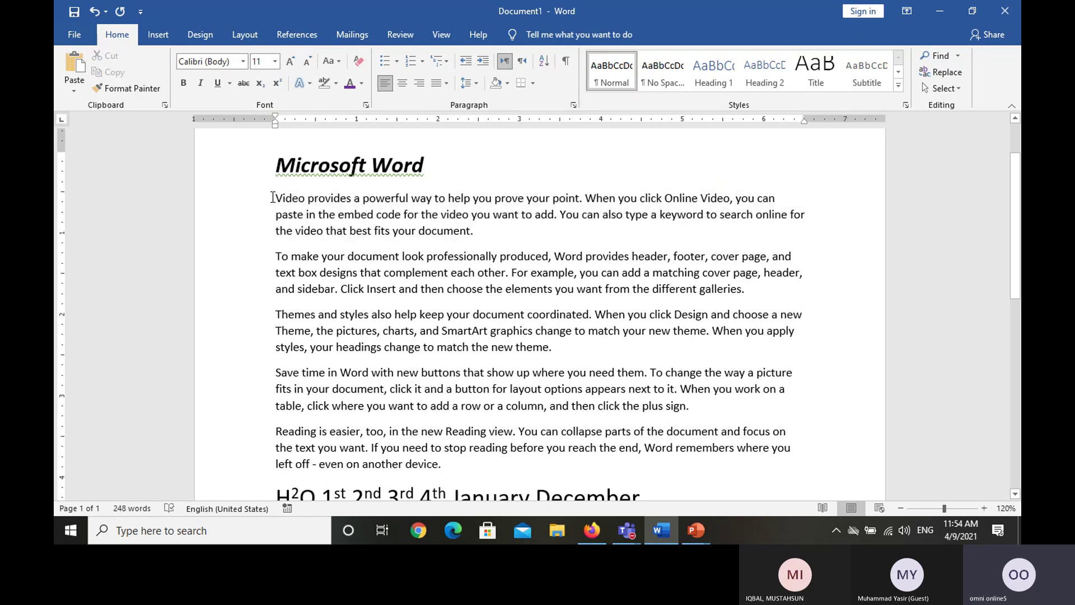
pyautogui.moveTo(276, 198); pyautogui.dragTo(284, 198)
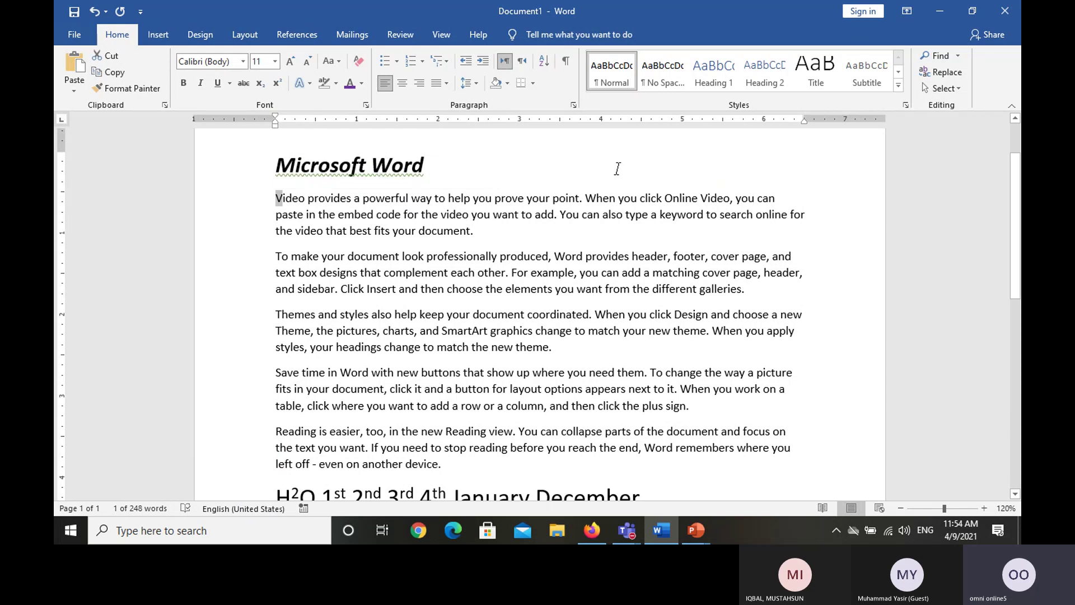
pyautogui.click(585, 200)
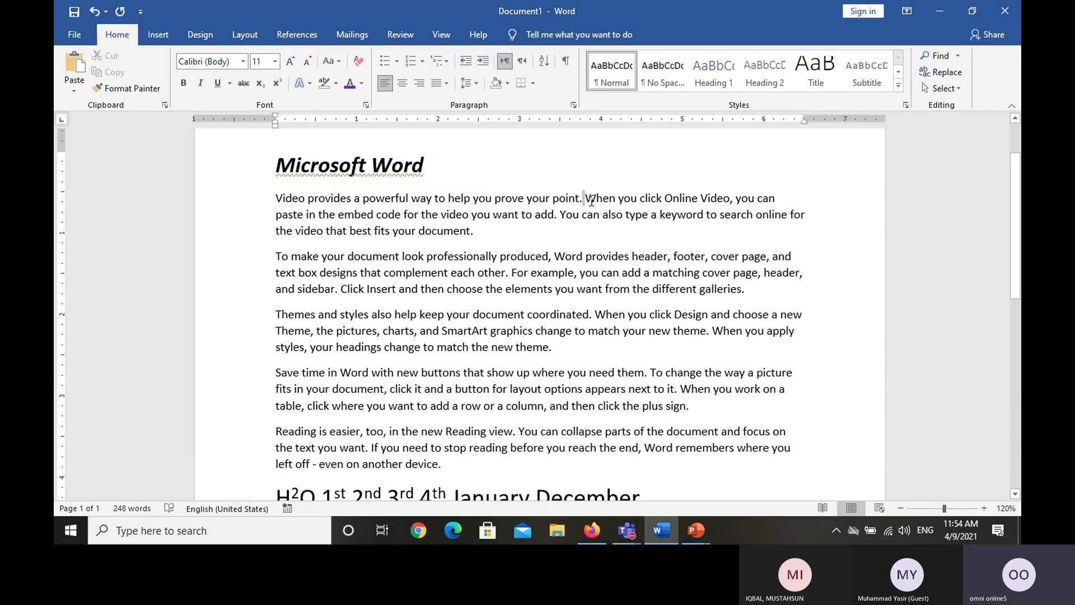
pyautogui.moveTo(583, 199); pyautogui.dragTo(595, 200)
pyautogui.moveTo(475, 231); pyautogui.dragTo(326, 231)
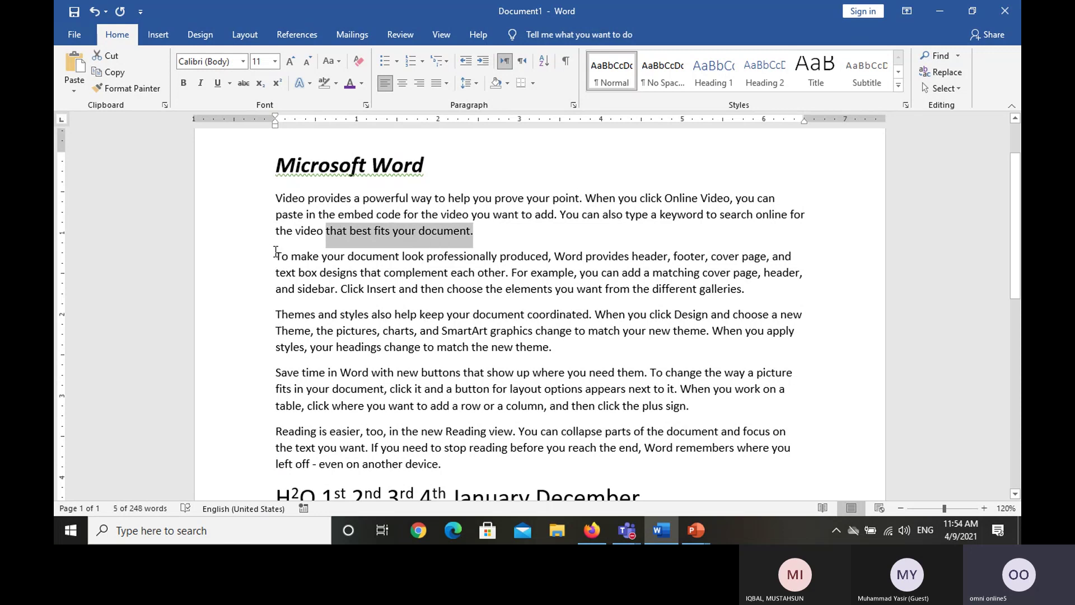
# Change the second body paragraph, starting "To make your document look", to UPPERCASE and deselect it.
pyautogui.moveTo(276, 256); pyautogui.dragTo(795, 284)
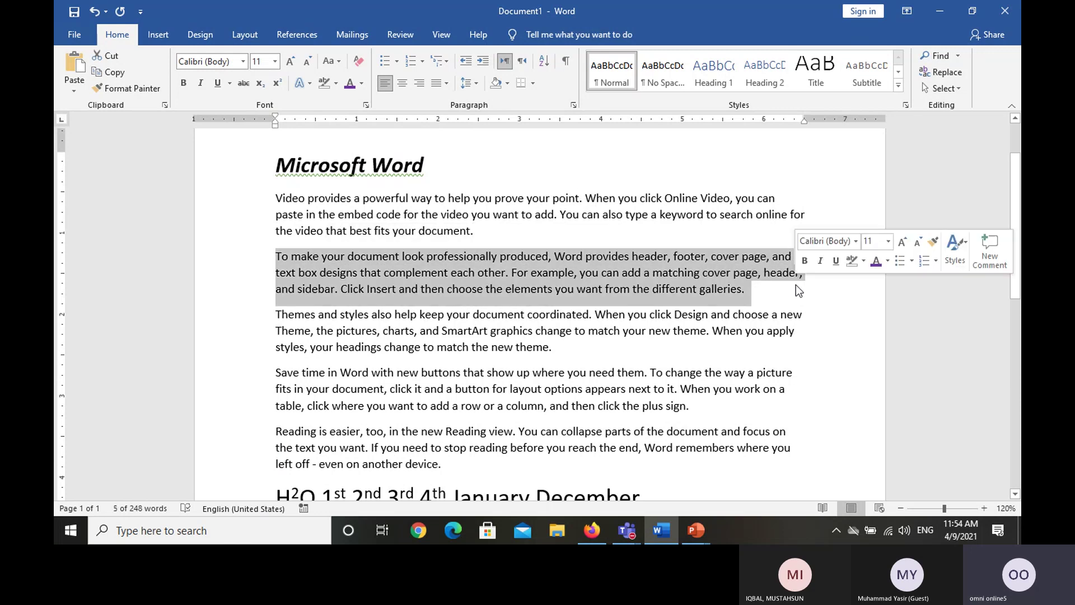
pyautogui.click(339, 61)
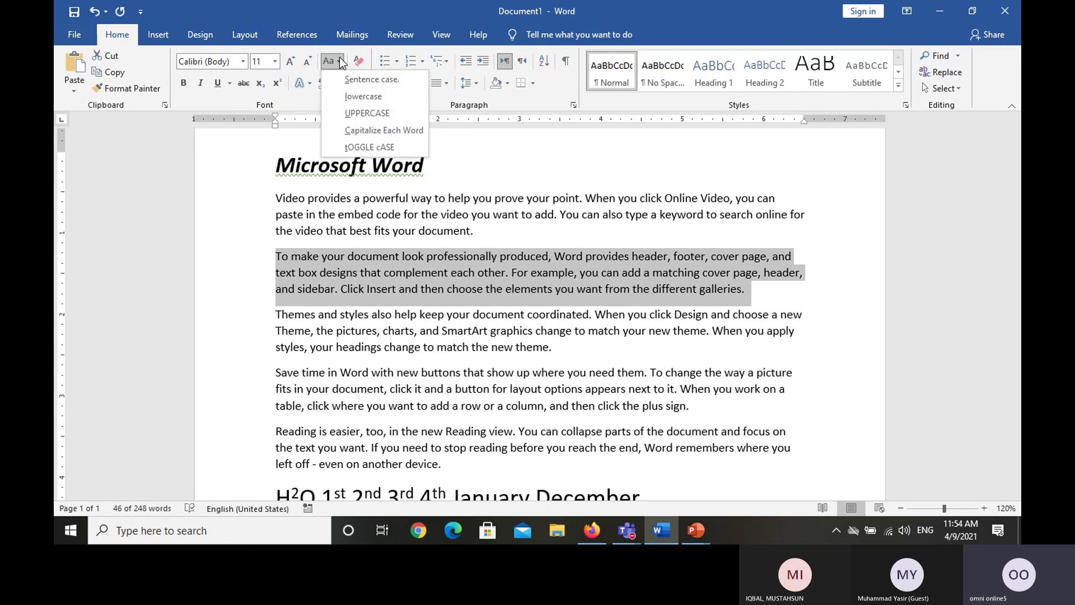
pyautogui.click(342, 114)
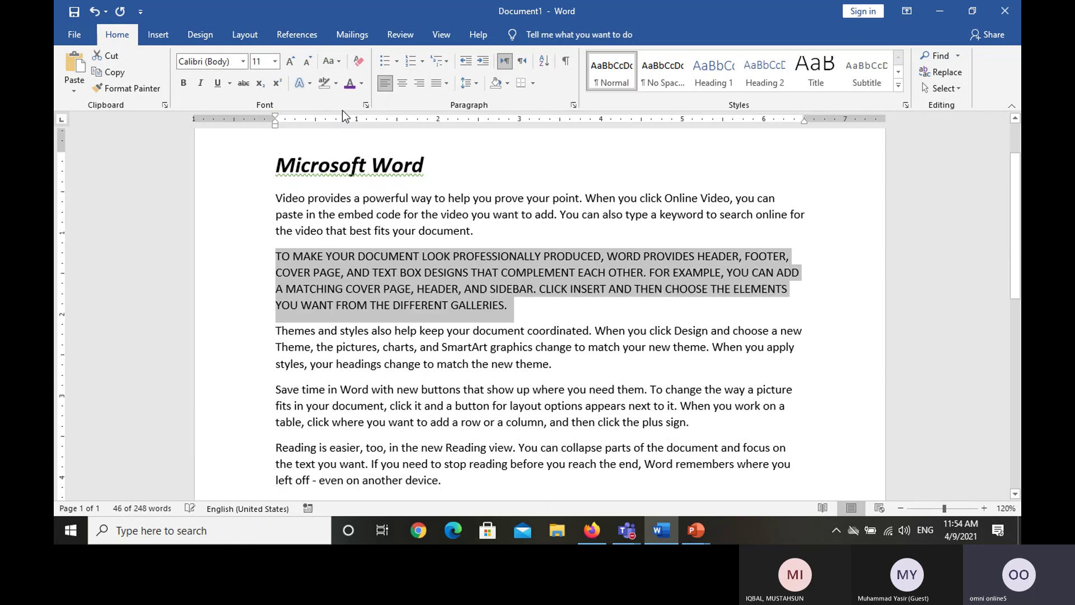
pyautogui.click(435, 336)
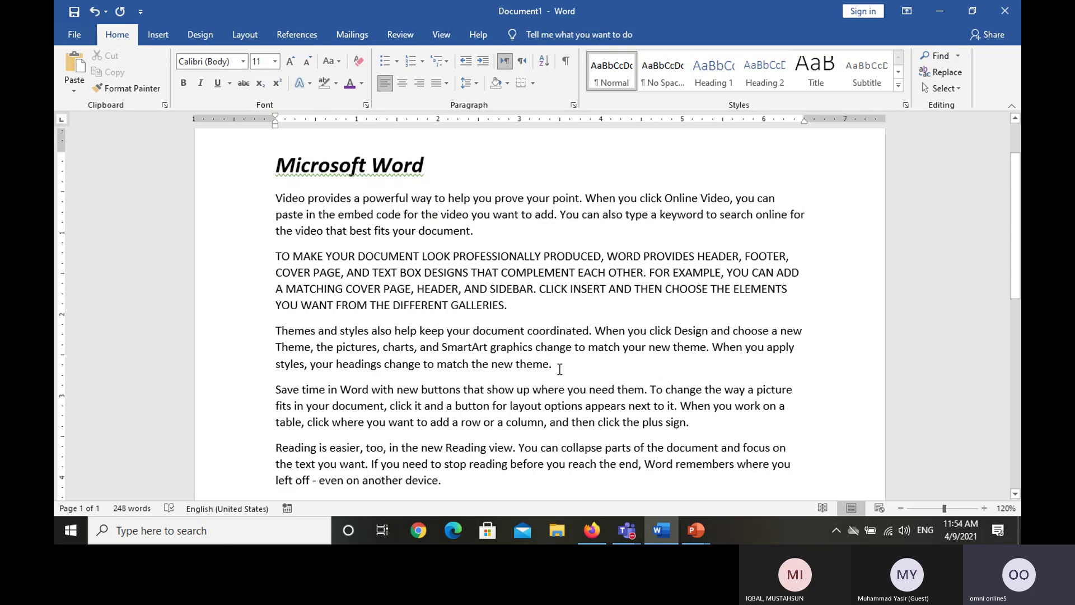
# Change the third body paragraph, starting "Themes and styles", to lowercase and deselect it.
pyautogui.moveTo(559, 369); pyautogui.dragTo(274, 330)
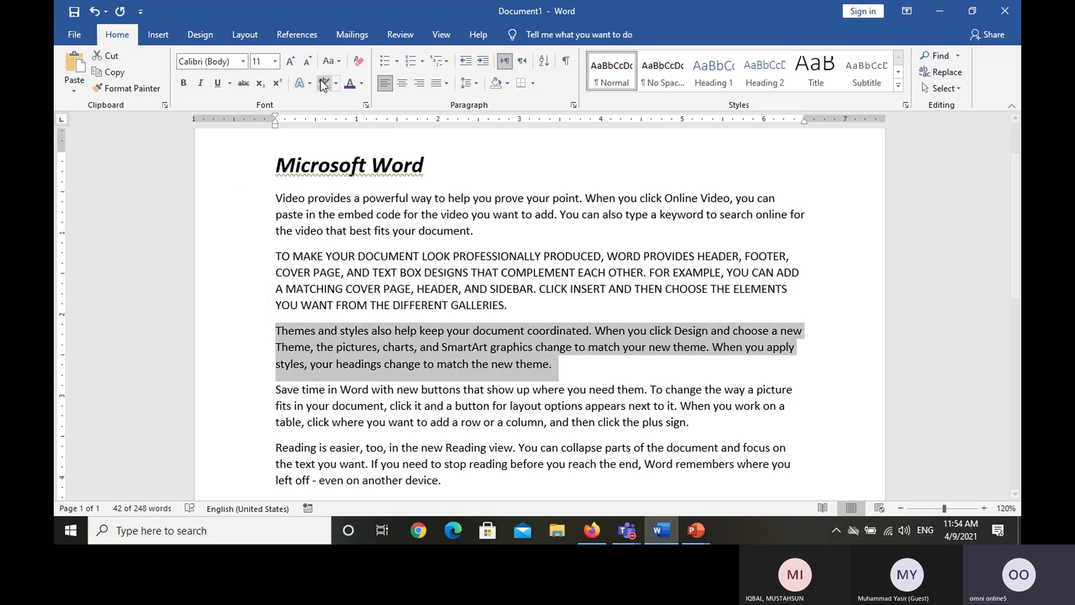
pyautogui.click(333, 62)
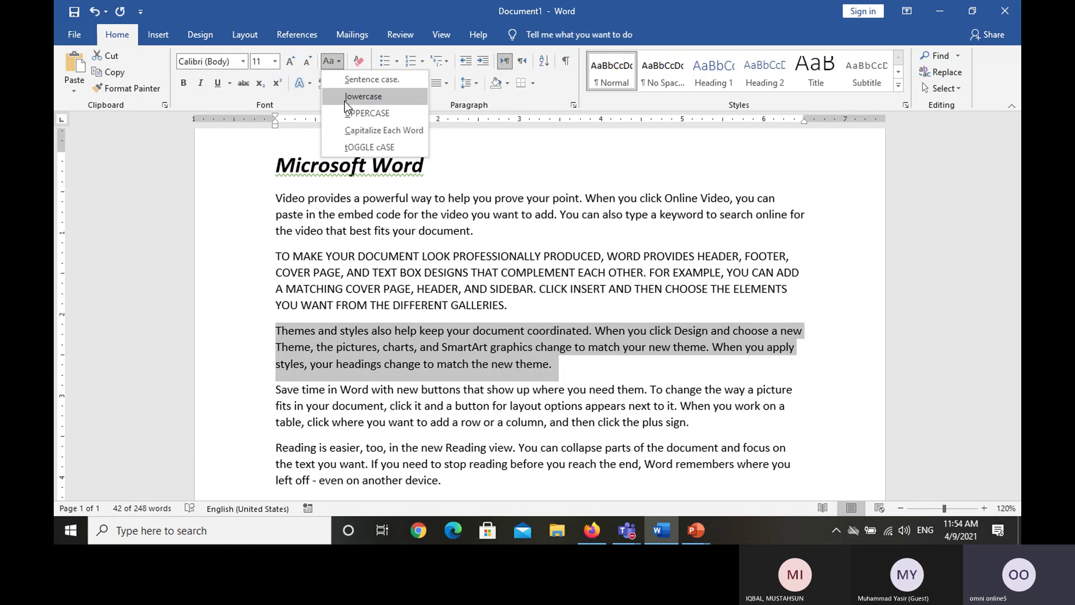
pyautogui.click(363, 97)
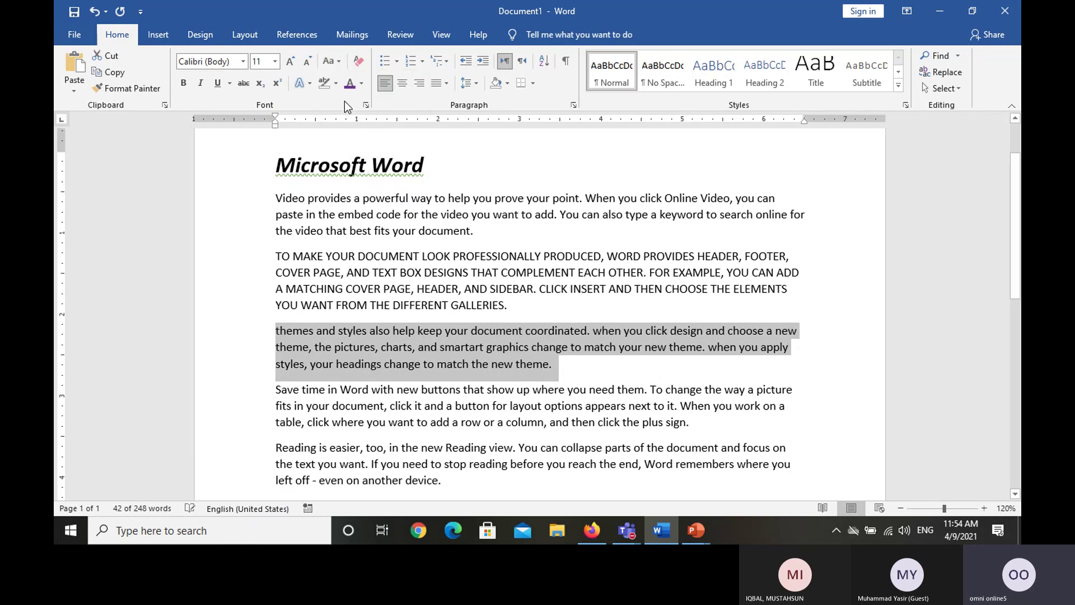
pyautogui.click(405, 352)
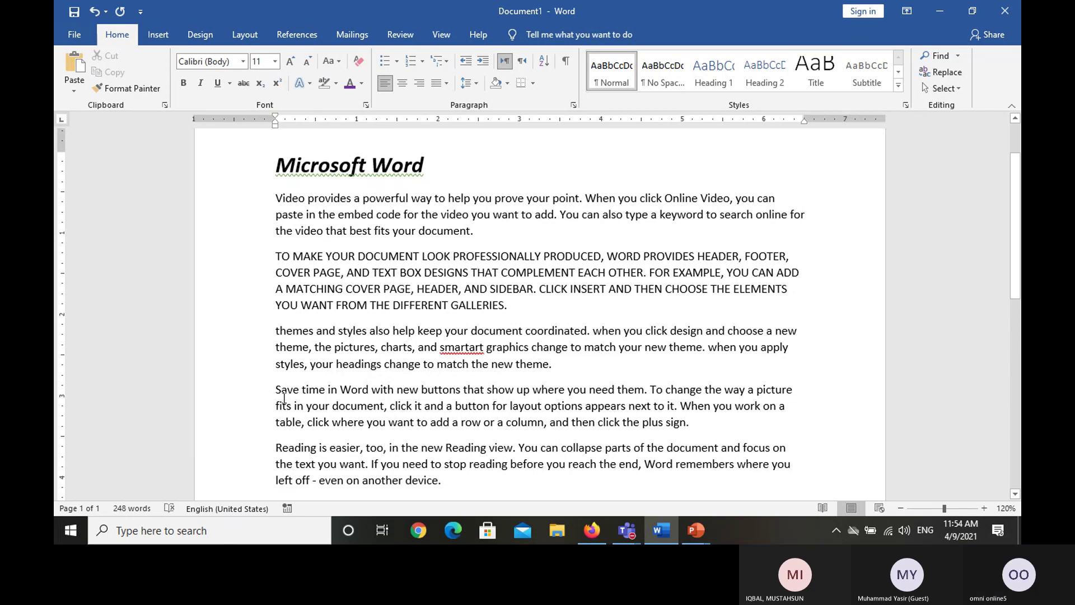
# Apply Capitalize Each Word to the fourth body paragraph, starting "Save time in Word", and deselect it.
pyautogui.moveTo(279, 392); pyautogui.dragTo(695, 435)
pyautogui.click(332, 61)
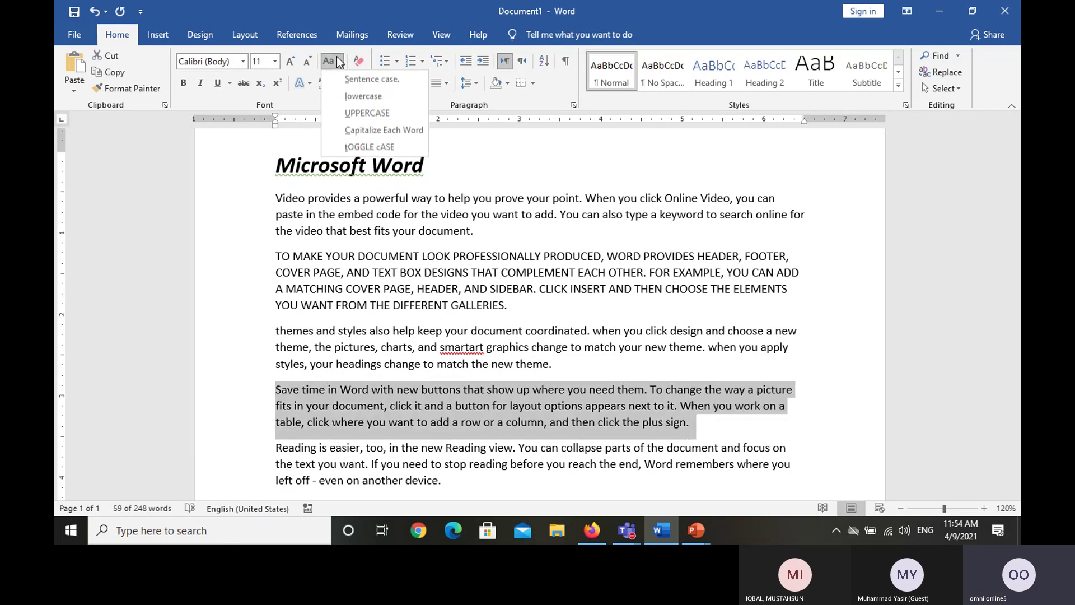
pyautogui.click(351, 130)
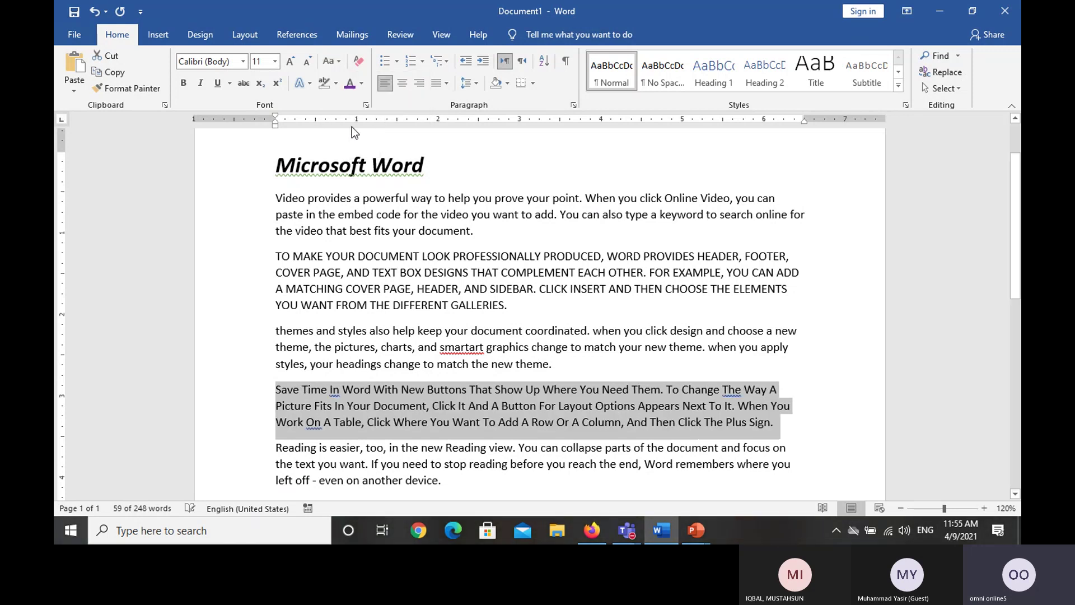
pyautogui.click(462, 387)
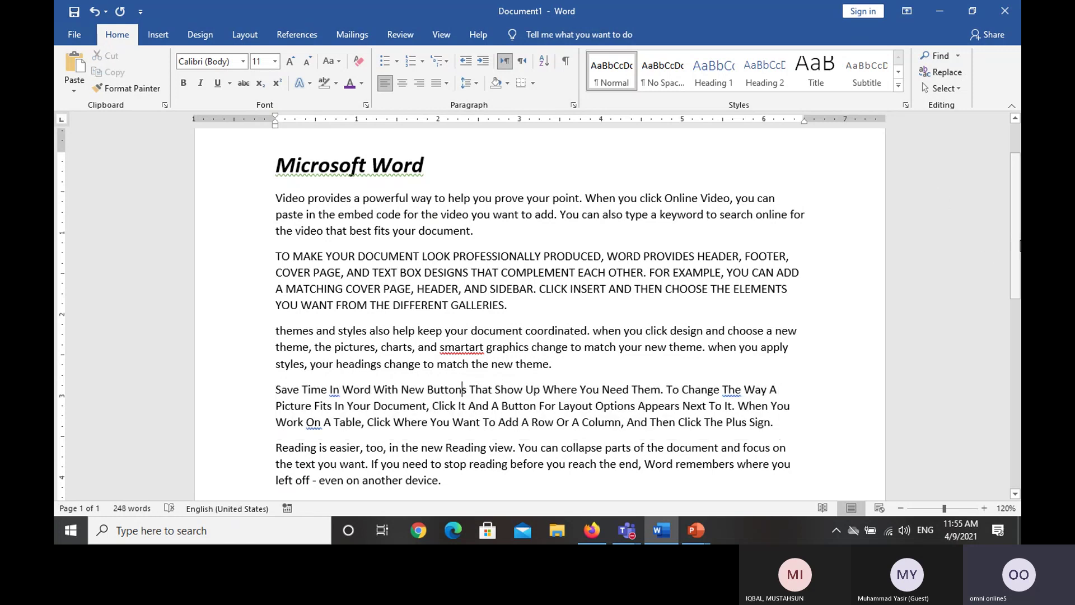
# Try tOGGLE cASE on the fifth body paragraph, starting "Reading is easier", and undo it.
pyautogui.scroll(-2, 633, 272)
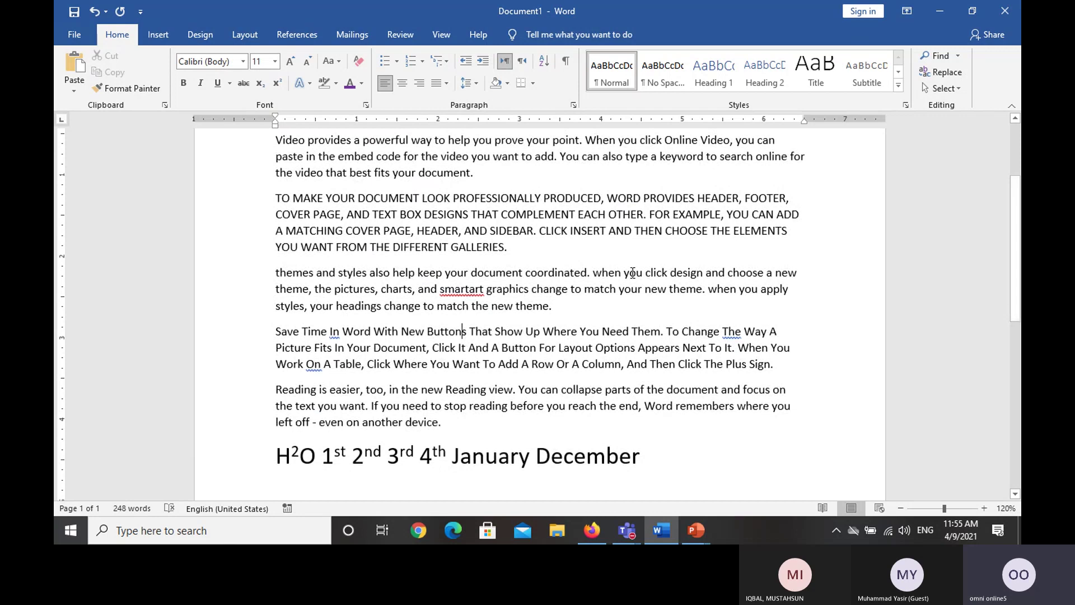
pyautogui.moveTo(276, 389); pyautogui.dragTo(447, 422)
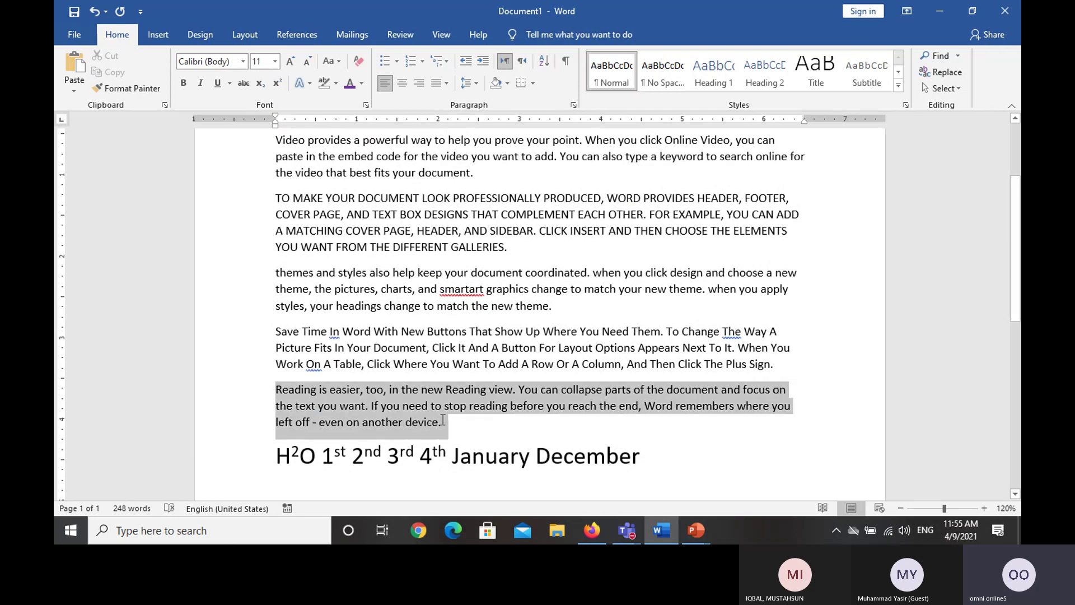
pyautogui.click(331, 64)
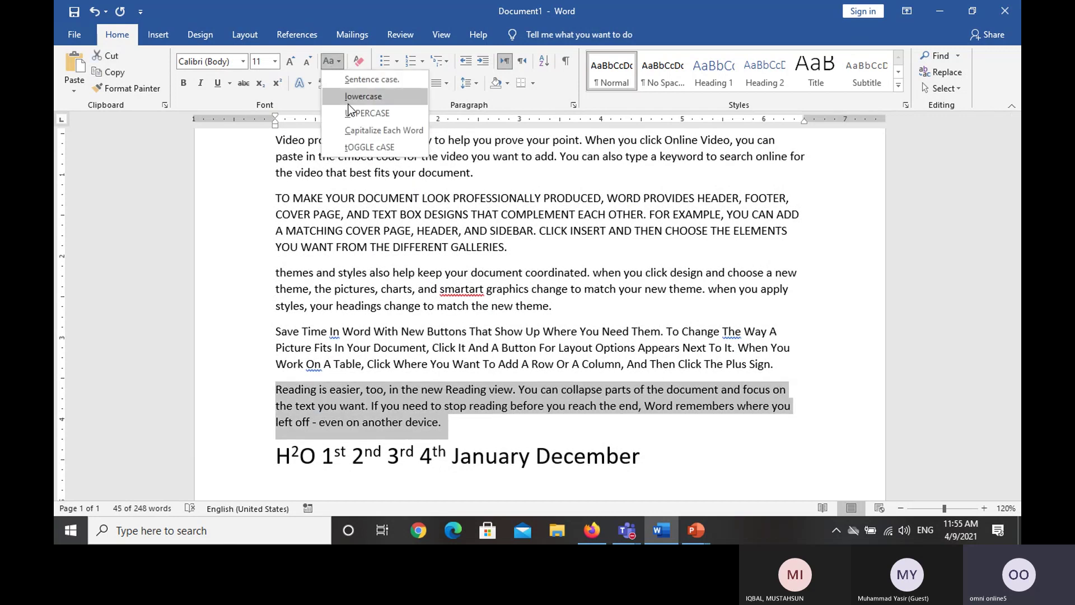
pyautogui.click(361, 148)
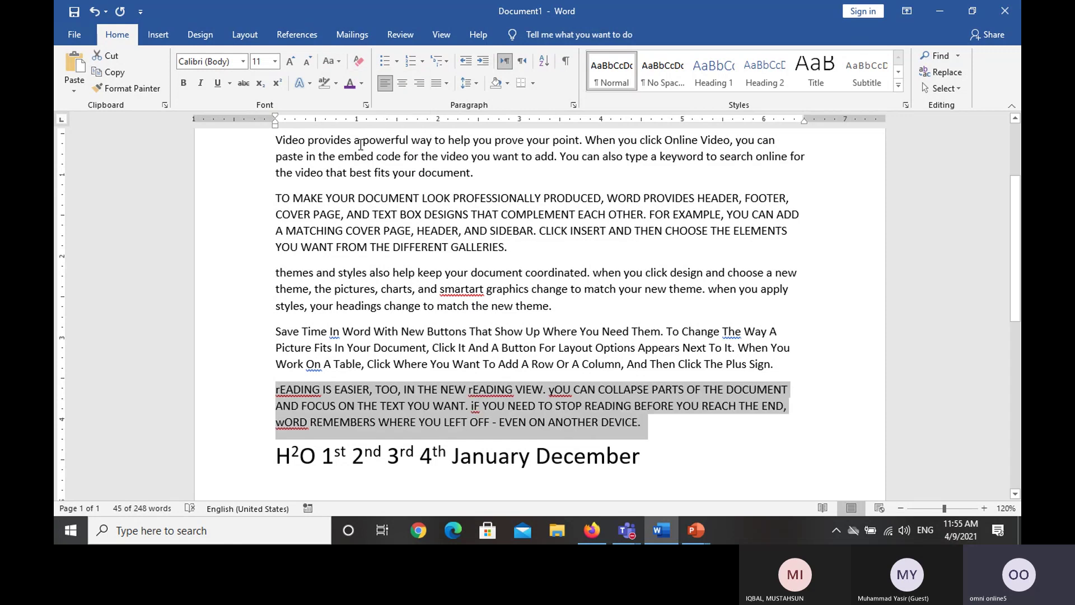
pyautogui.hotkey('ctrl', 'z')
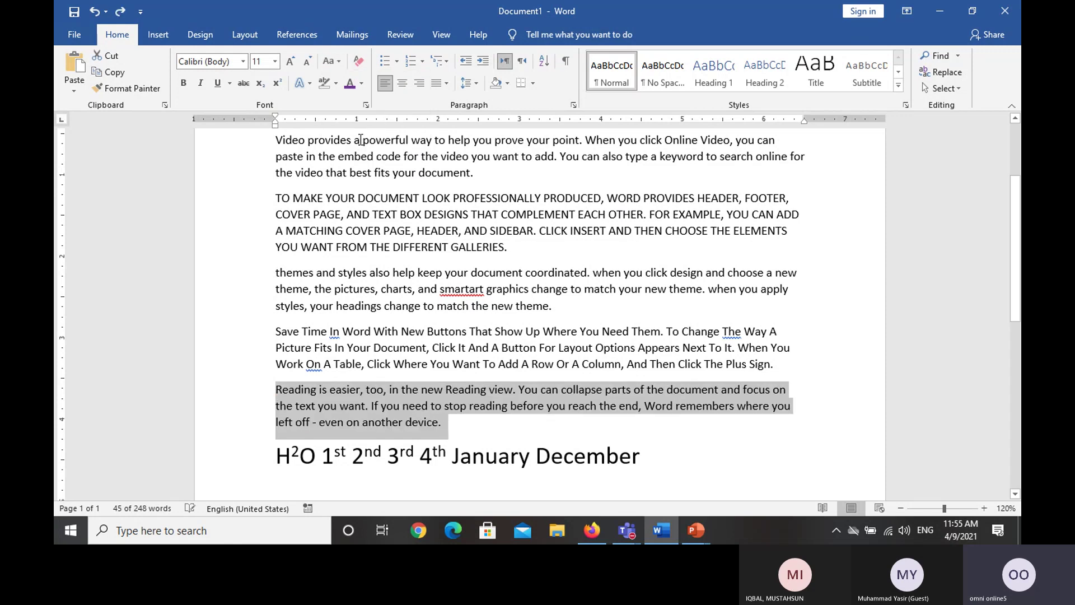
# Apply Capitalize Each Word followed by tOGGLE cASE to the "Reading is easier" paragraph and deselect it.
pyautogui.click(331, 57)
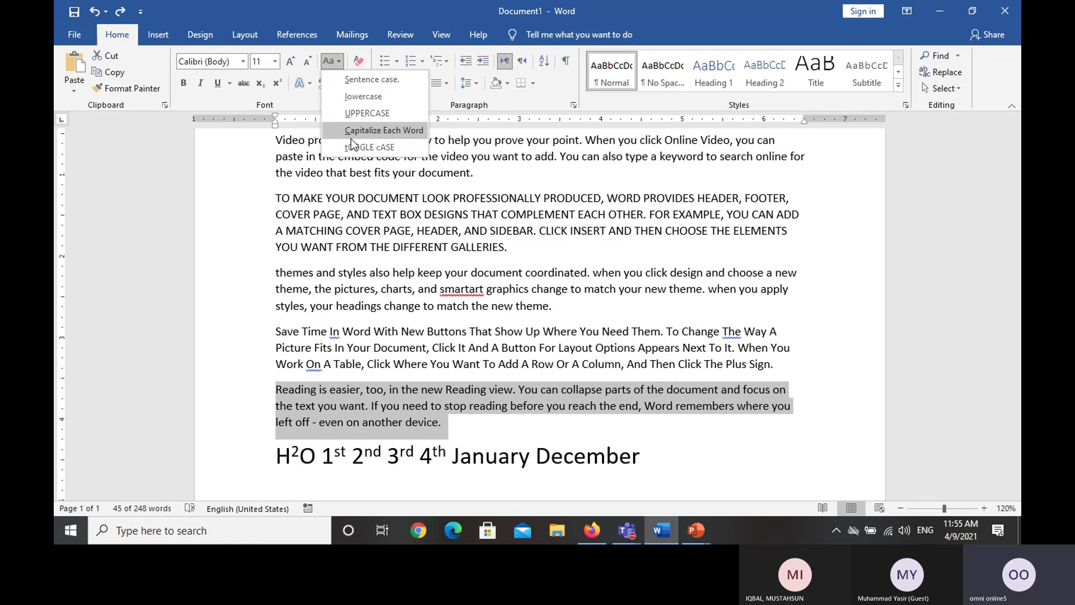
pyautogui.click(347, 130)
pyautogui.click(325, 65)
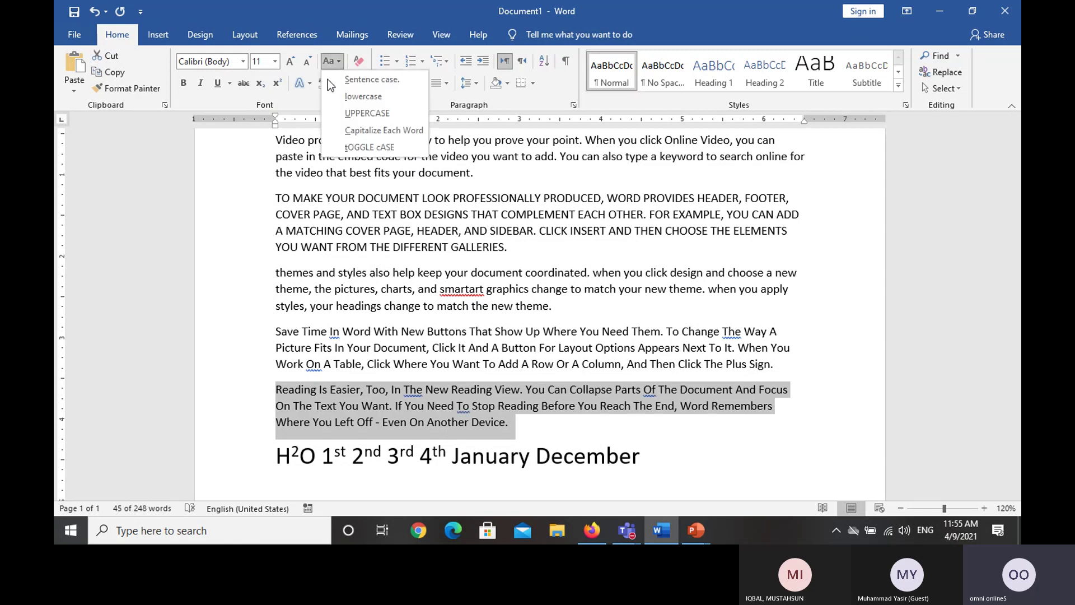
pyautogui.click(339, 147)
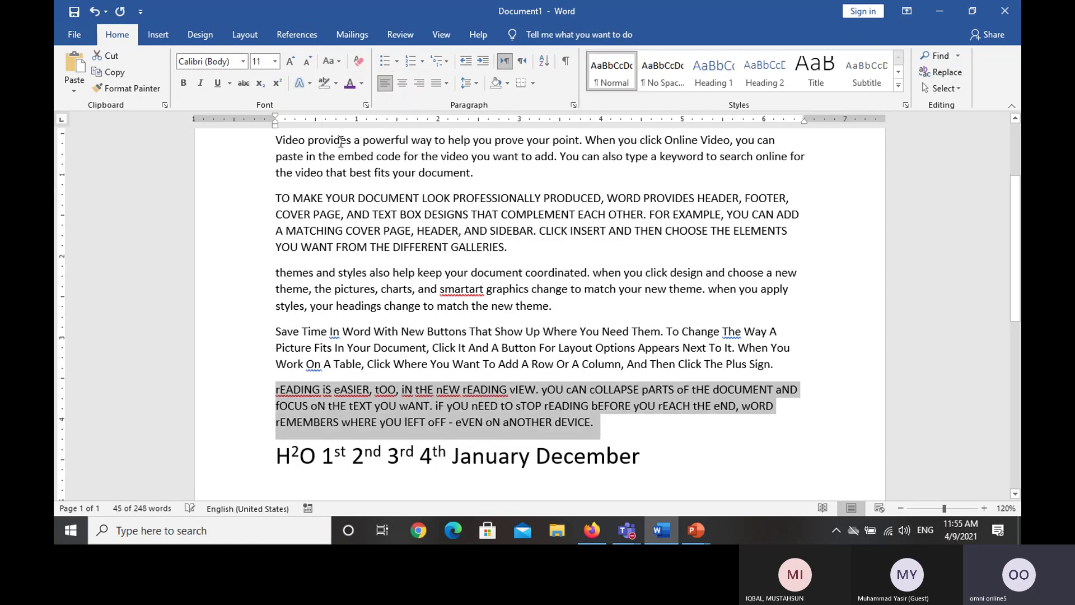
pyautogui.click(469, 419)
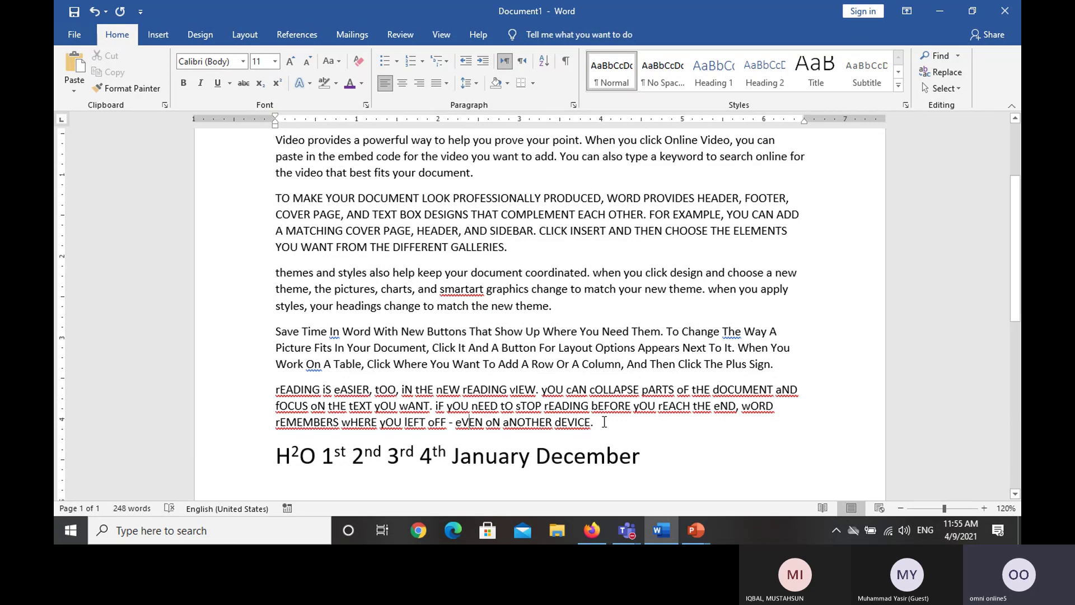
# Change the toggled "Reading is easier" paragraph to Sentence case and deselect it.
pyautogui.moveTo(604, 422); pyautogui.dragTo(285, 395)
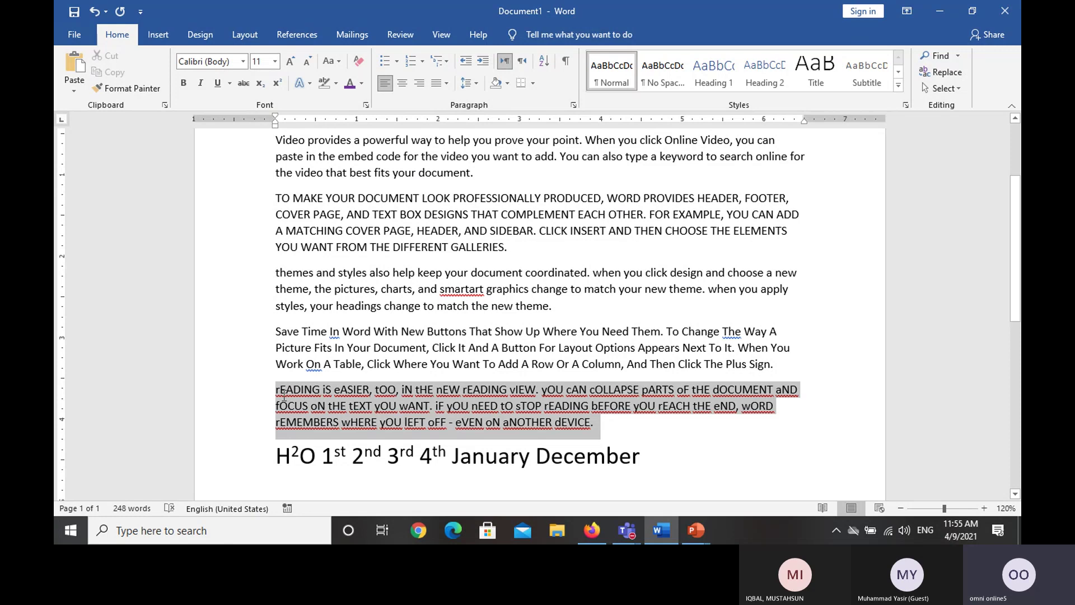
pyautogui.click(338, 68)
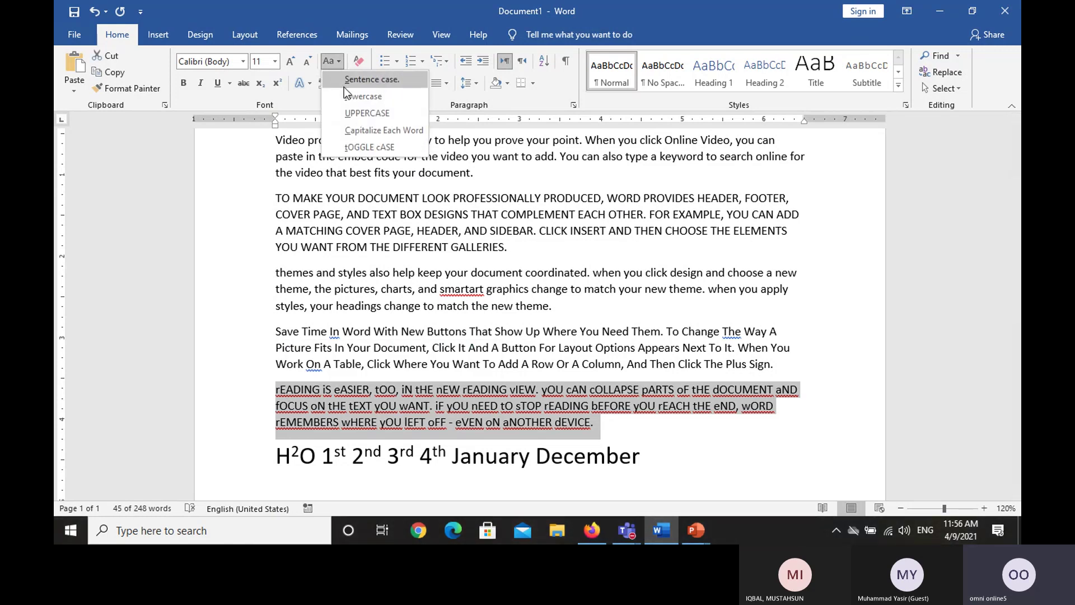
pyautogui.click(344, 84)
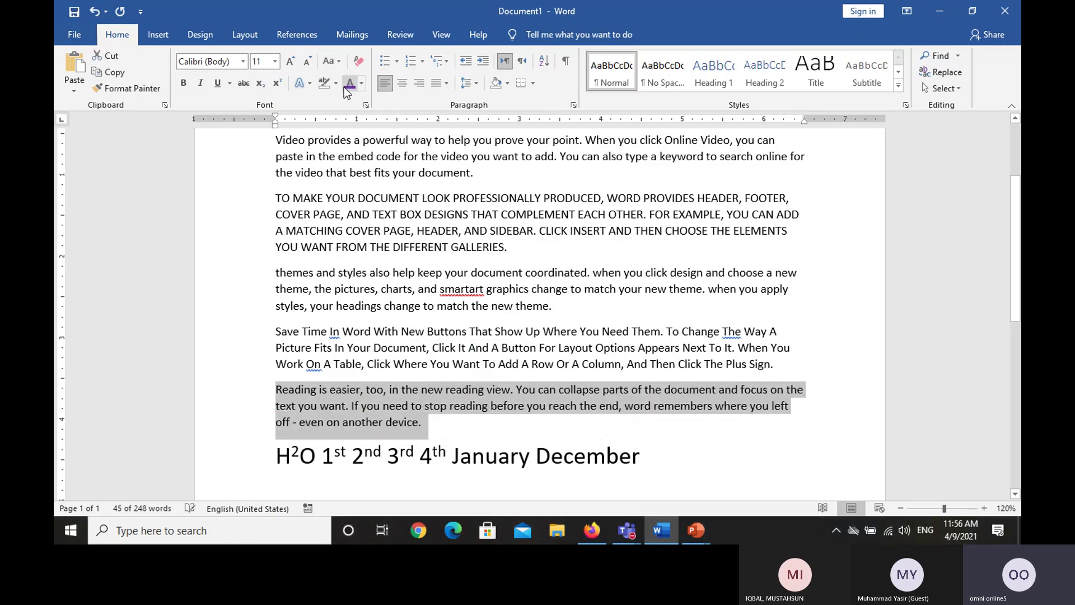
pyautogui.click(477, 381)
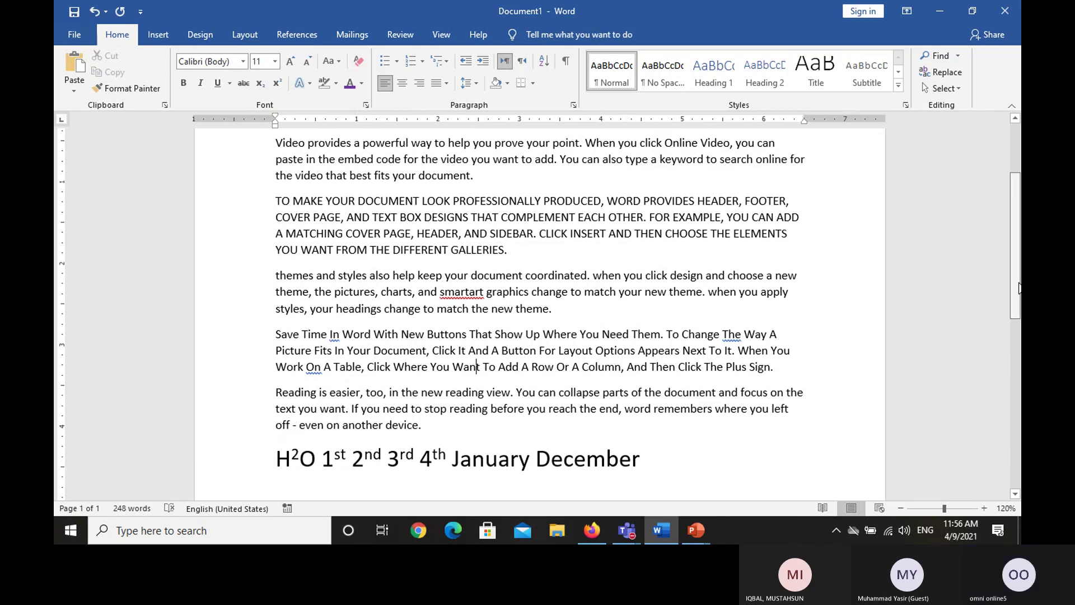
# Cut the first body paragraph, starting "Video provides", and paste it on a new line between the last body paragraph and the H2O line.
pyautogui.scroll(2, 1010, 280)
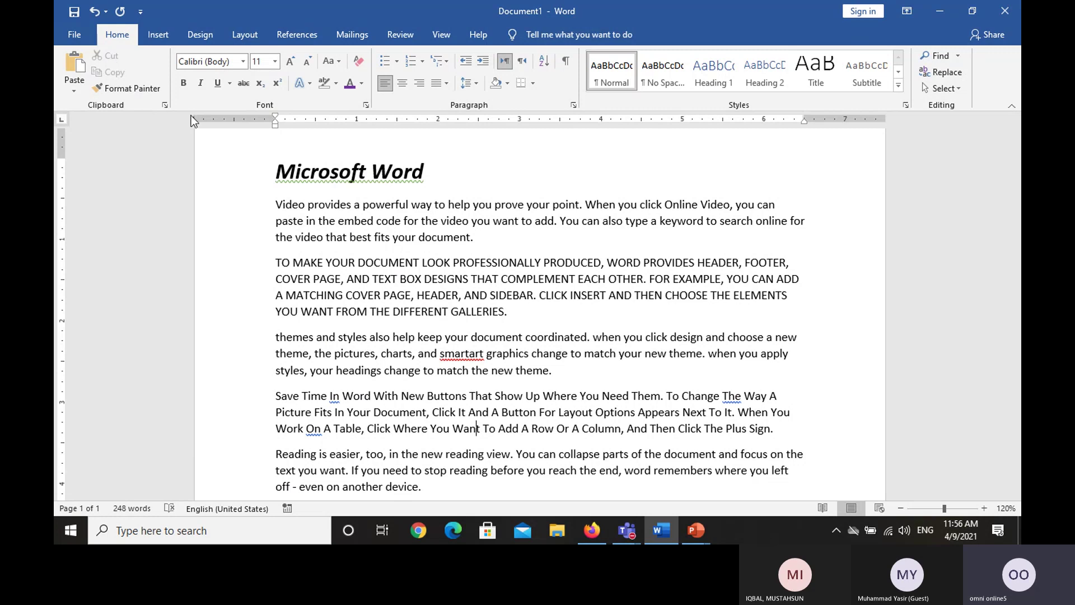
pyautogui.moveTo(272, 208); pyautogui.dragTo(460, 234)
pyautogui.moveTo(460, 233); pyautogui.dragTo(480, 244)
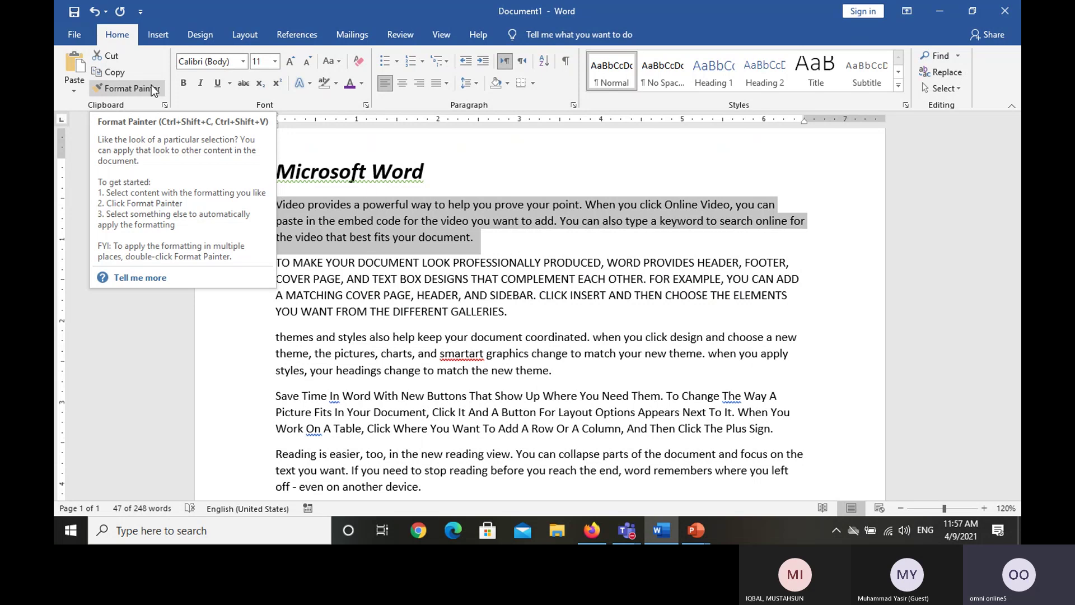
pyautogui.click(121, 58)
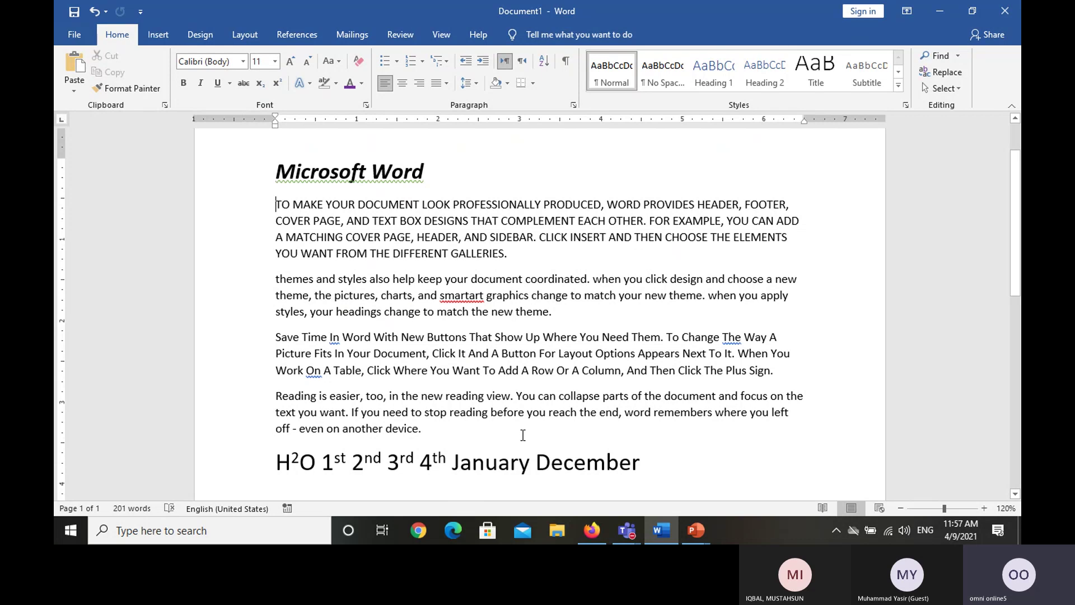
pyautogui.click(493, 435)
pyautogui.hotkey('ctrl', 'z')
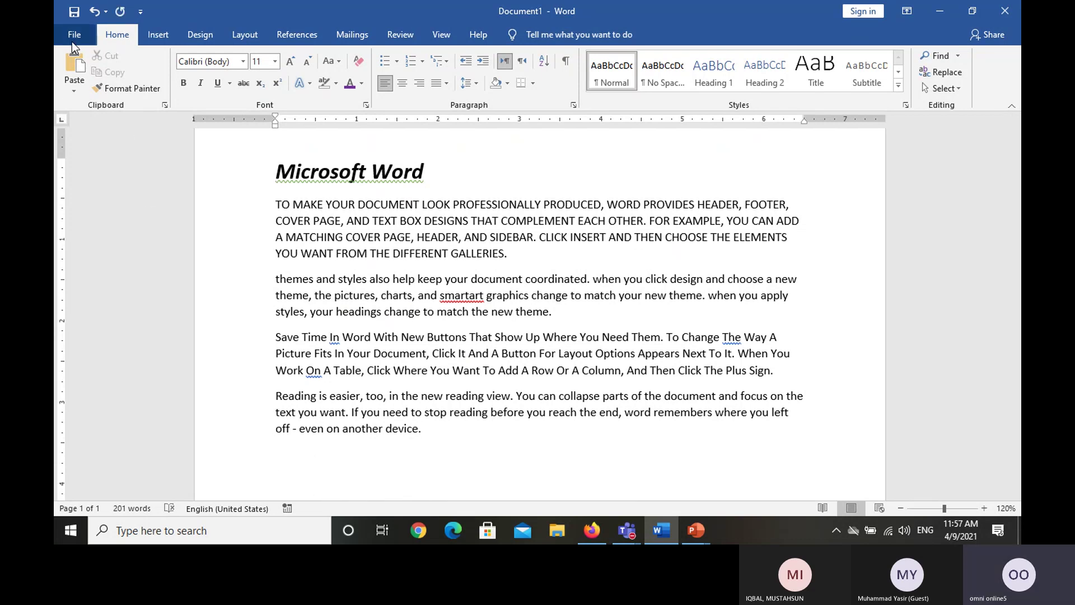
pyautogui.click(76, 64)
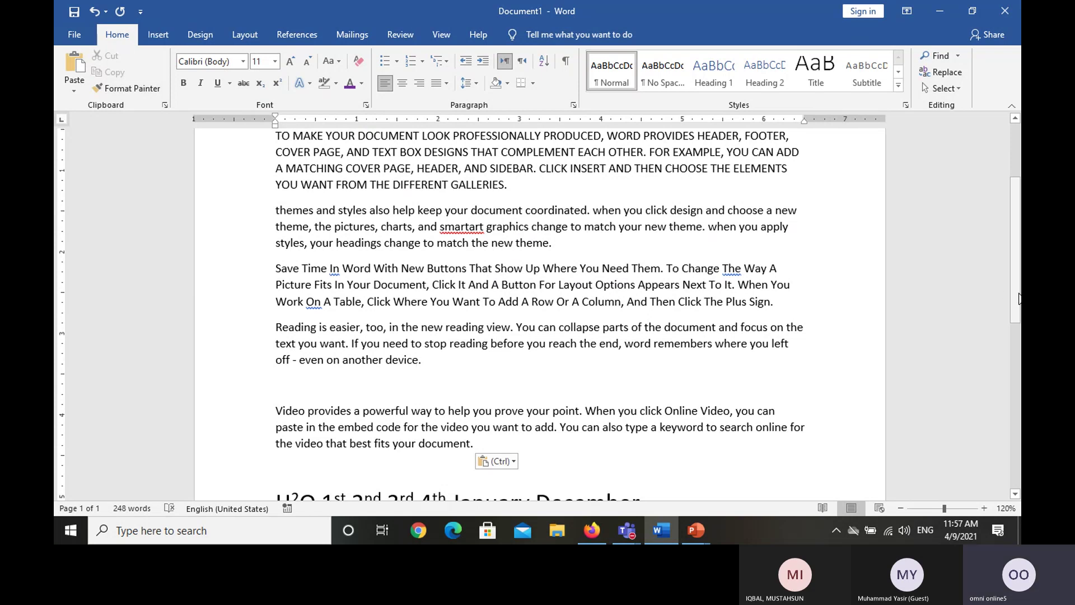
# Paste four more copies of the "Video provides" paragraph directly below the moved one.
pyautogui.moveTo(1018, 297); pyautogui.dragTo(1014, 236)
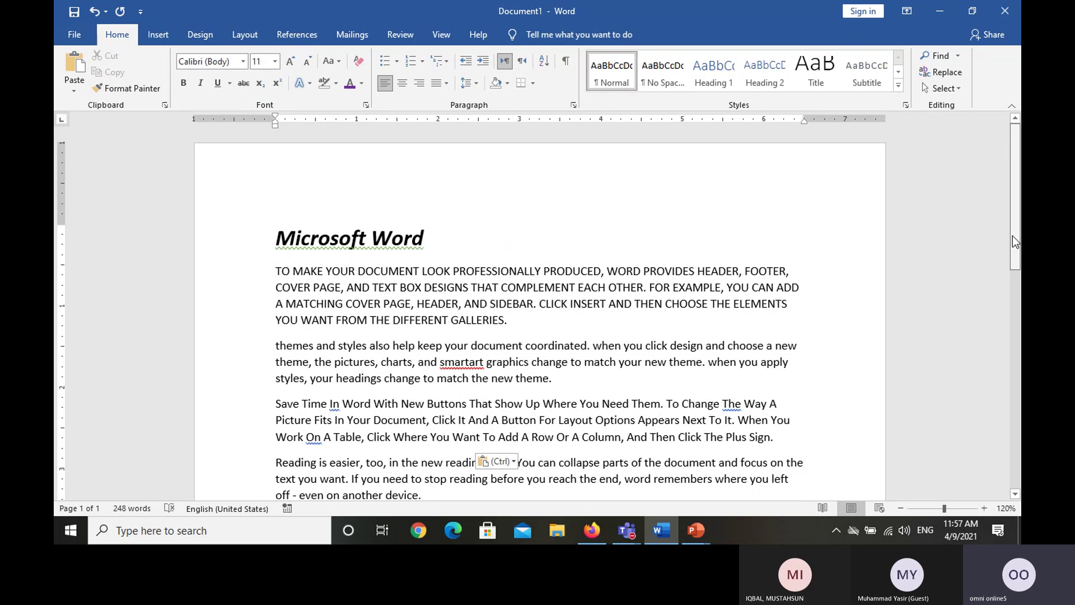
pyautogui.moveTo(1012, 235); pyautogui.dragTo(1012, 242)
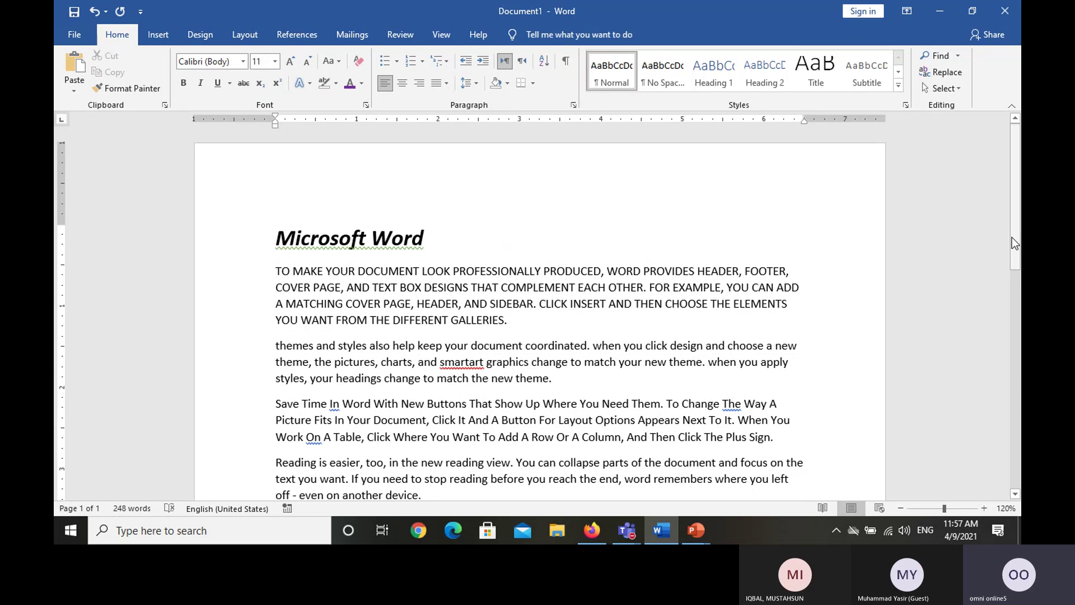
pyautogui.moveTo(1012, 237); pyautogui.dragTo(1013, 287)
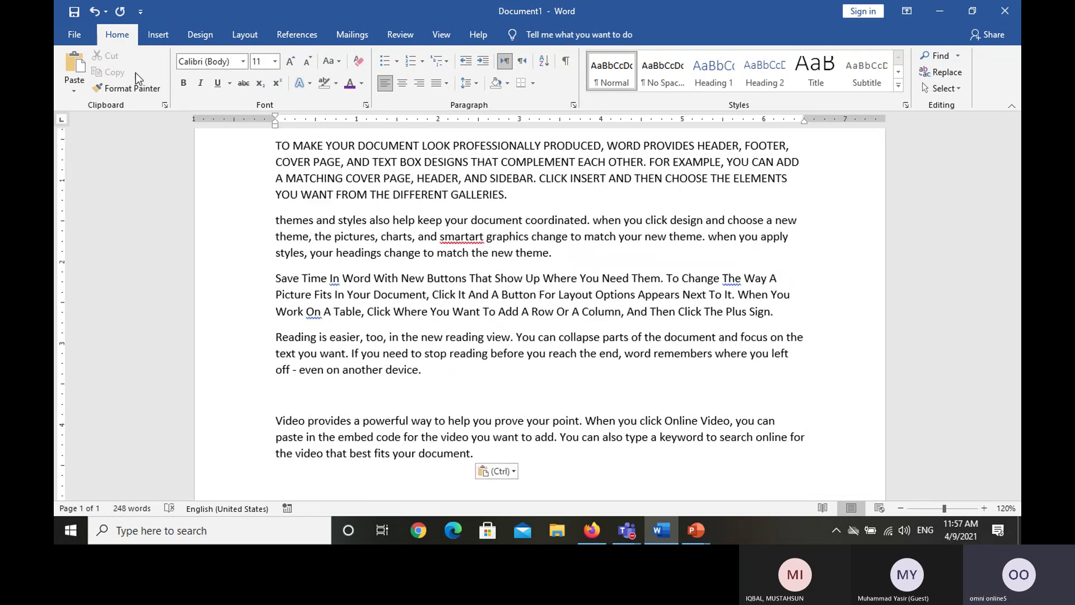
pyautogui.click(82, 65)
pyautogui.click(82, 65)
pyautogui.click(82, 66)
pyautogui.click(82, 65)
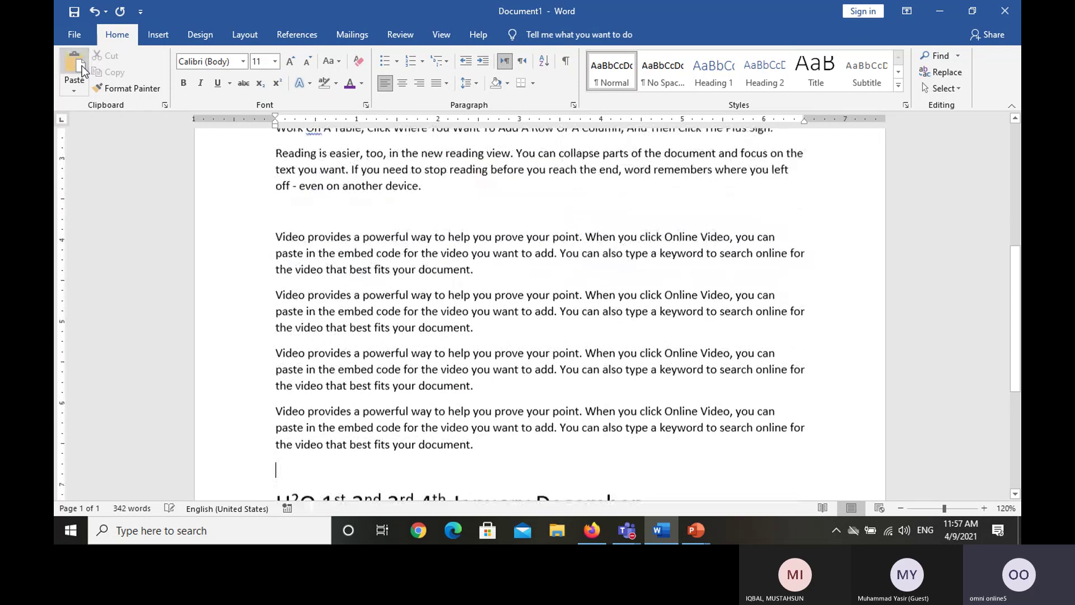
pyautogui.click(82, 65)
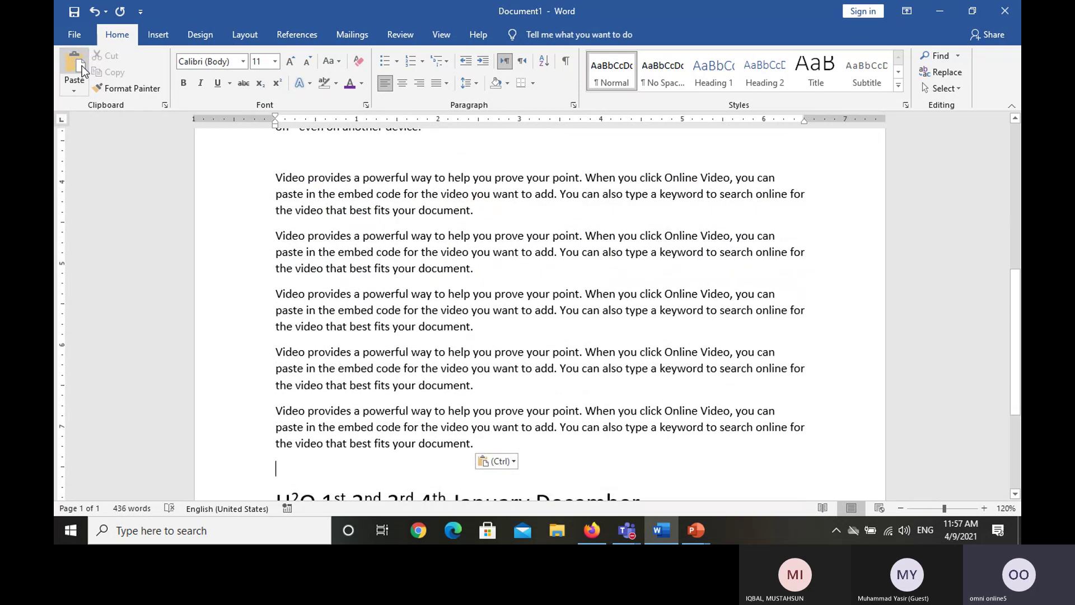
# Undo the repeated pastes so that only one "Video provides" paragraph remains.
pyautogui.hotkey('ctrl', 'z')
pyautogui.hotkey('ctrl', 'z')
pyautogui.hotkey('ctrl', 'z')
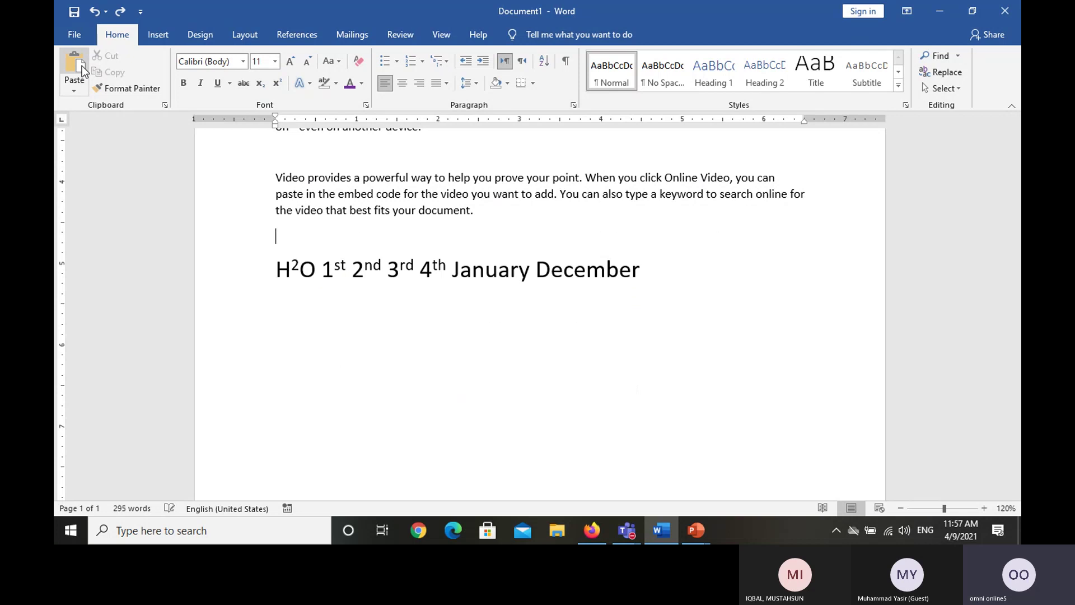
# Undo the remaining paste and the cut so the "Video provides" paragraph is back below the Microsoft Word title.
pyautogui.hotkey('ctrl', 'z')
pyautogui.hotkey('ctrl', 'z')
pyautogui.hotkey('ctrl', 'z')
pyautogui.hotkey('ctrl', 'z')
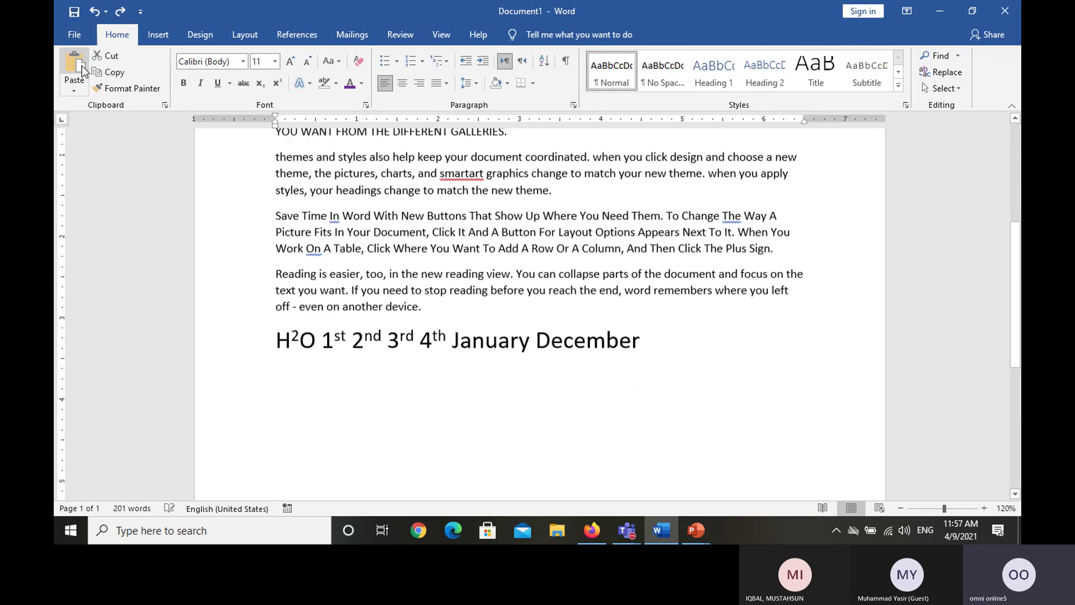
pyautogui.hotkey('ctrl', 'z')
pyautogui.scroll(1, 1020, 276)
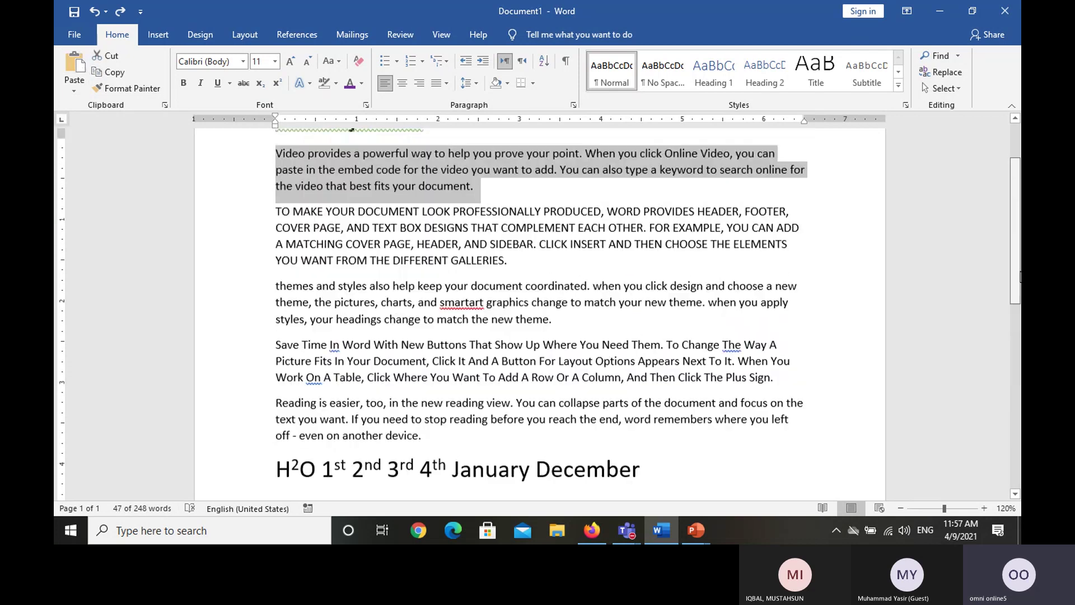
pyautogui.scroll(2, 1020, 275)
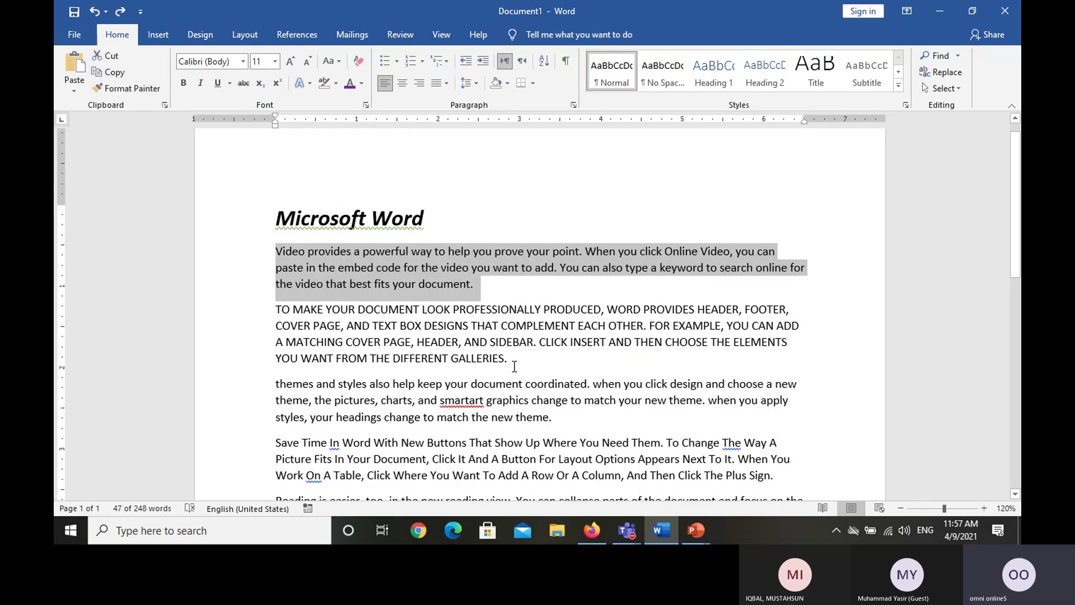
# Paste two copies of the "Video provides" paragraph on a new line below the H2O line and delete both copies.
pyautogui.scroll(-4, 1016, 291)
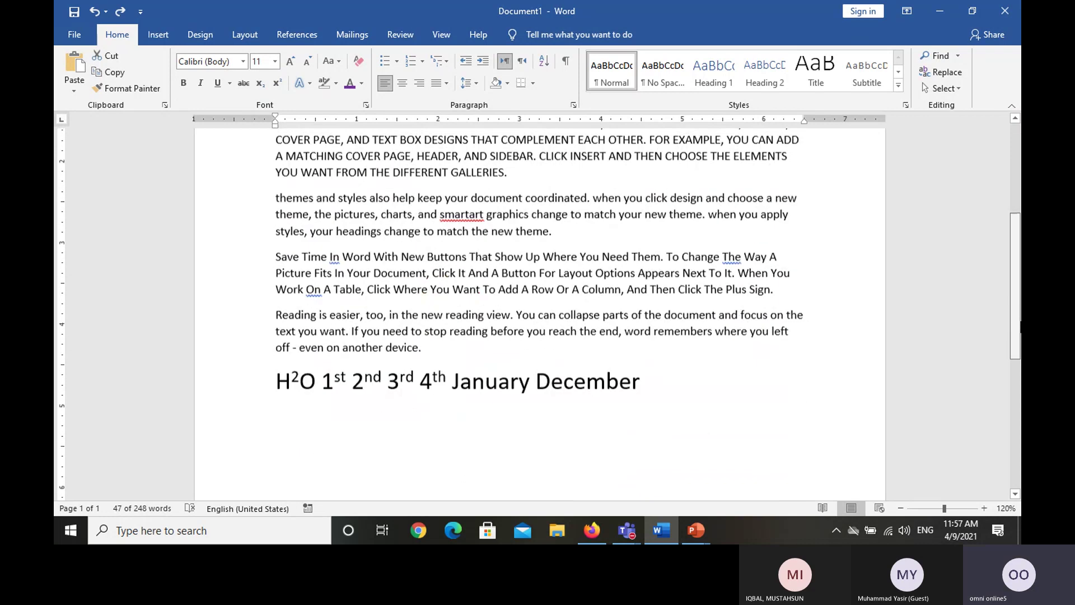
pyautogui.scroll(-1, 1020, 328)
pyautogui.click(485, 353)
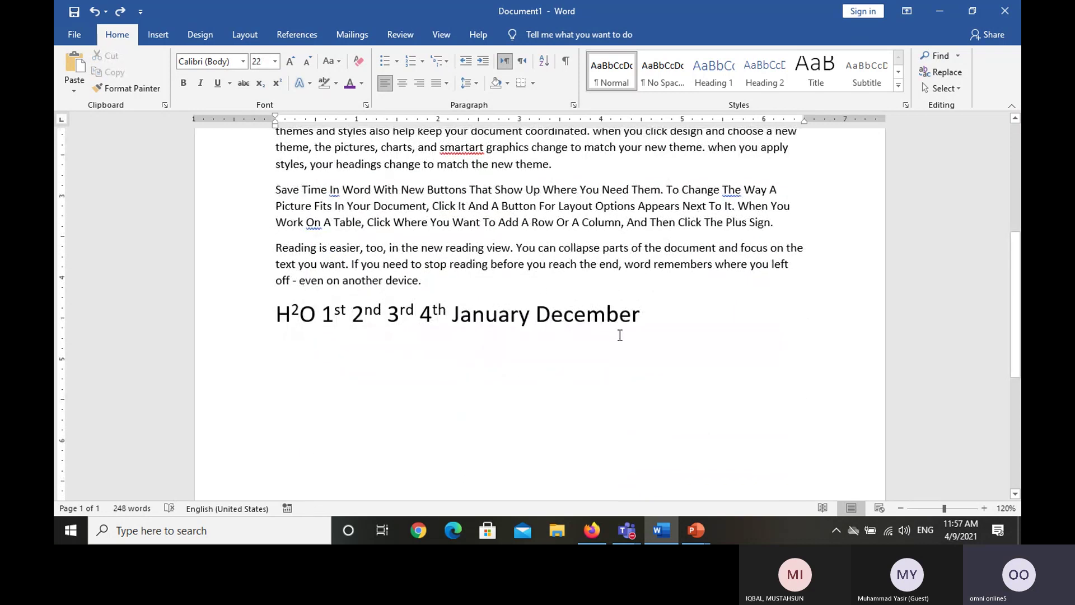
pyautogui.click(644, 315)
pyautogui.press('Return')
pyautogui.click(61, 66)
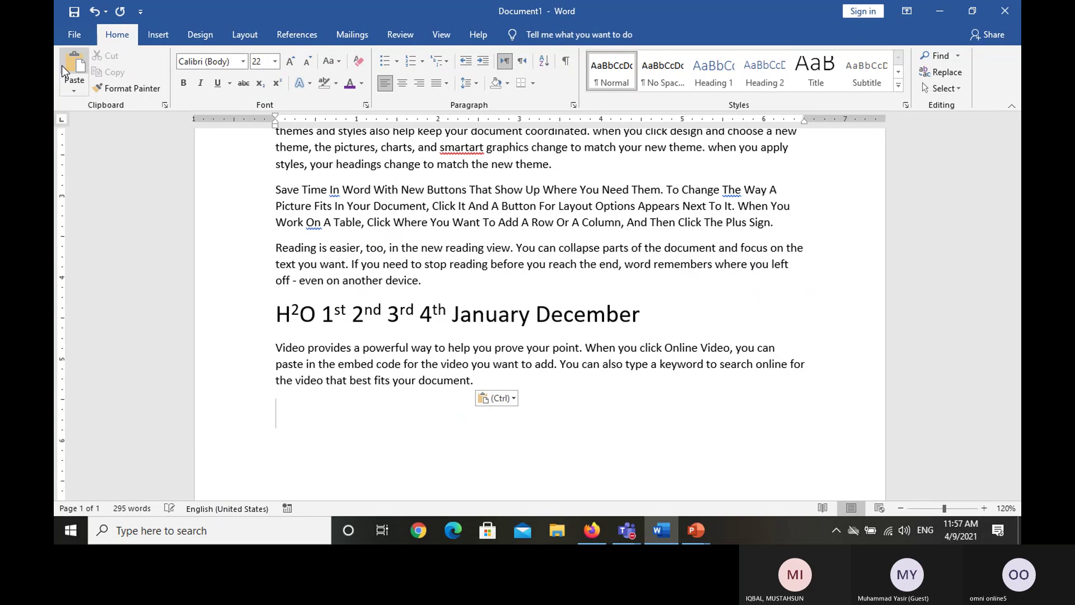
pyautogui.click(62, 66)
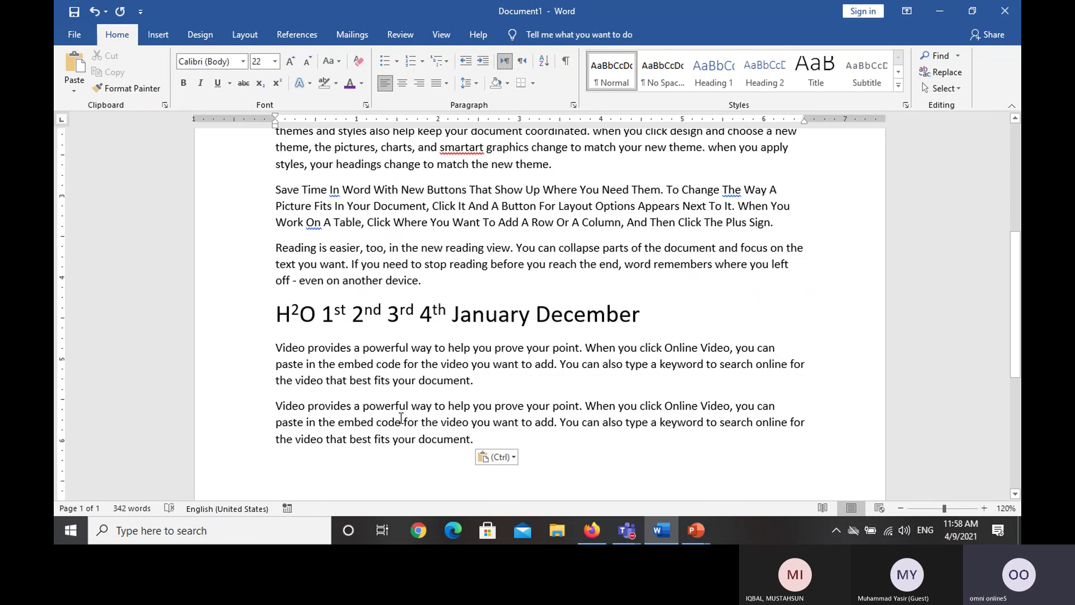
pyautogui.moveTo(486, 442); pyautogui.dragTo(271, 345)
pyautogui.press('Delete')
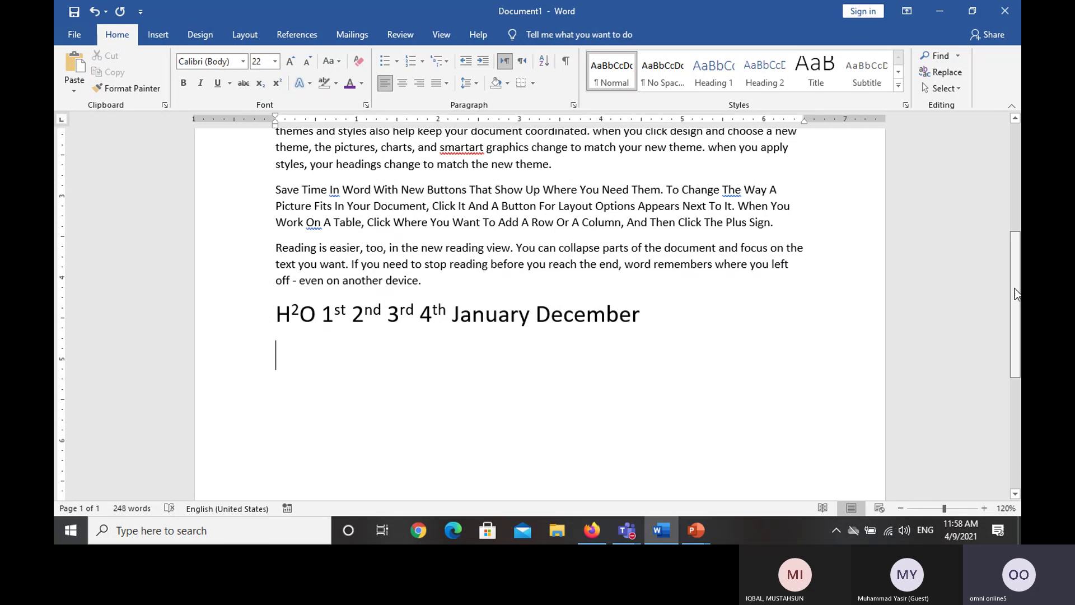
# Format the first body paragraph, starting "Video provides", in bold purple Brush Script MT at size 16.
pyautogui.moveTo(1015, 287); pyautogui.dragTo(1002, 206)
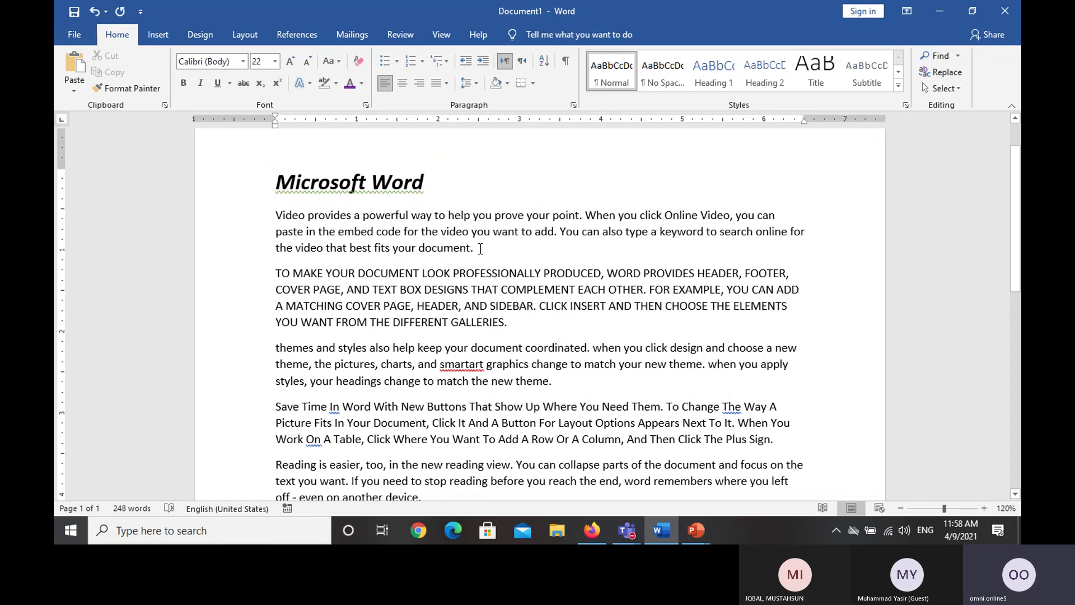
pyautogui.moveTo(480, 248); pyautogui.dragTo(262, 219)
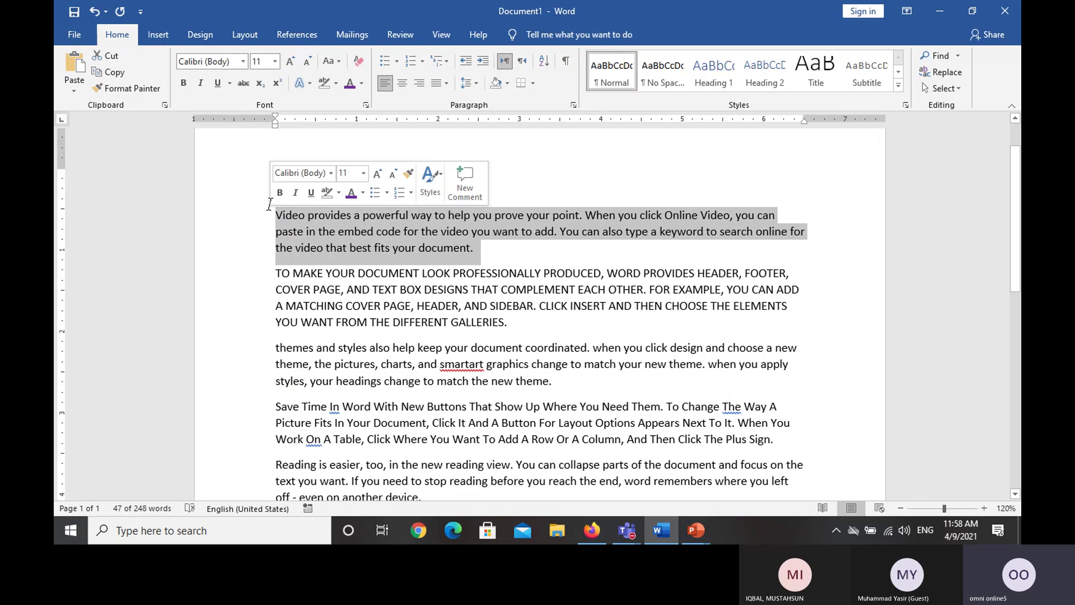
pyautogui.click(243, 62)
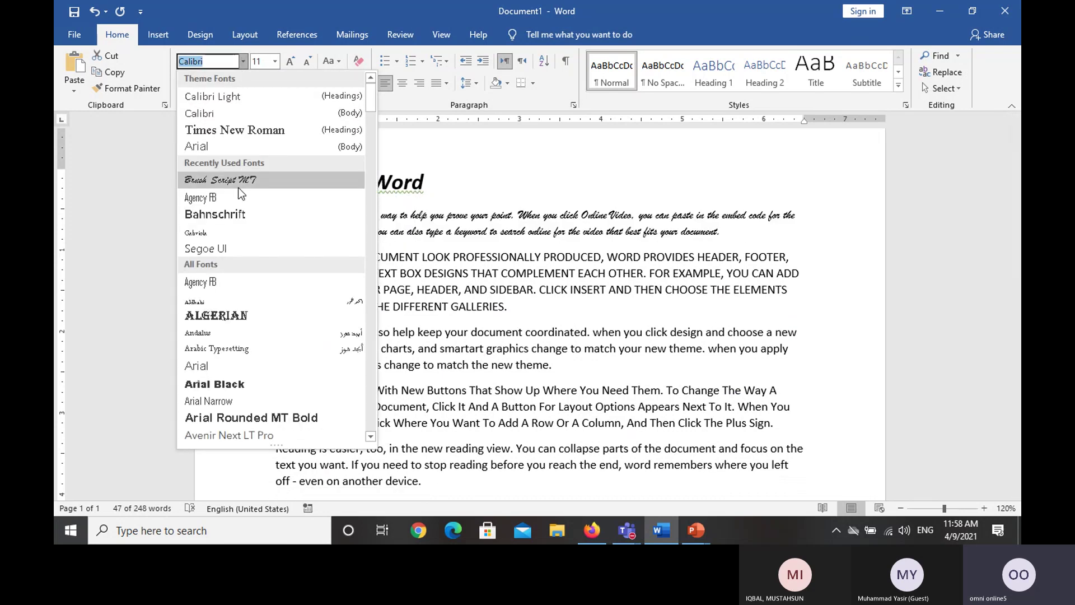
pyautogui.click(242, 180)
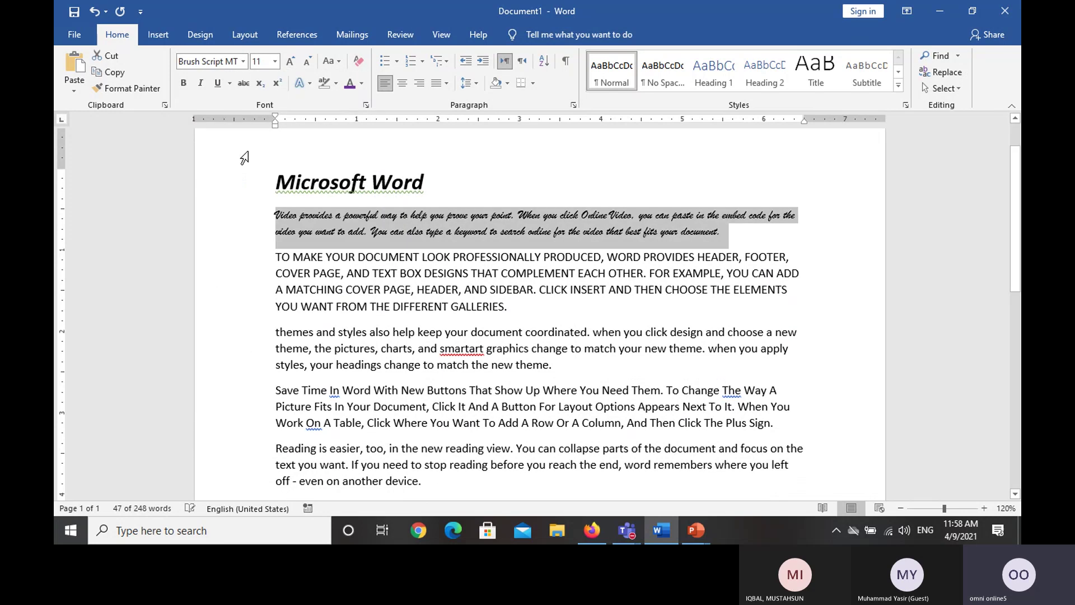
pyautogui.click(289, 63)
pyautogui.click(288, 63)
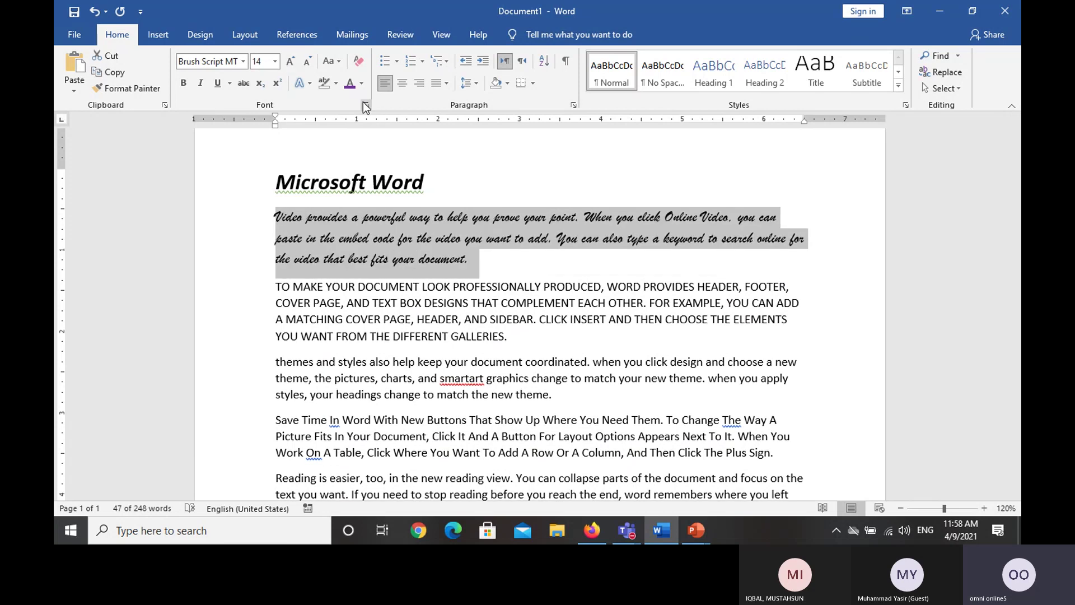
pyautogui.click(351, 88)
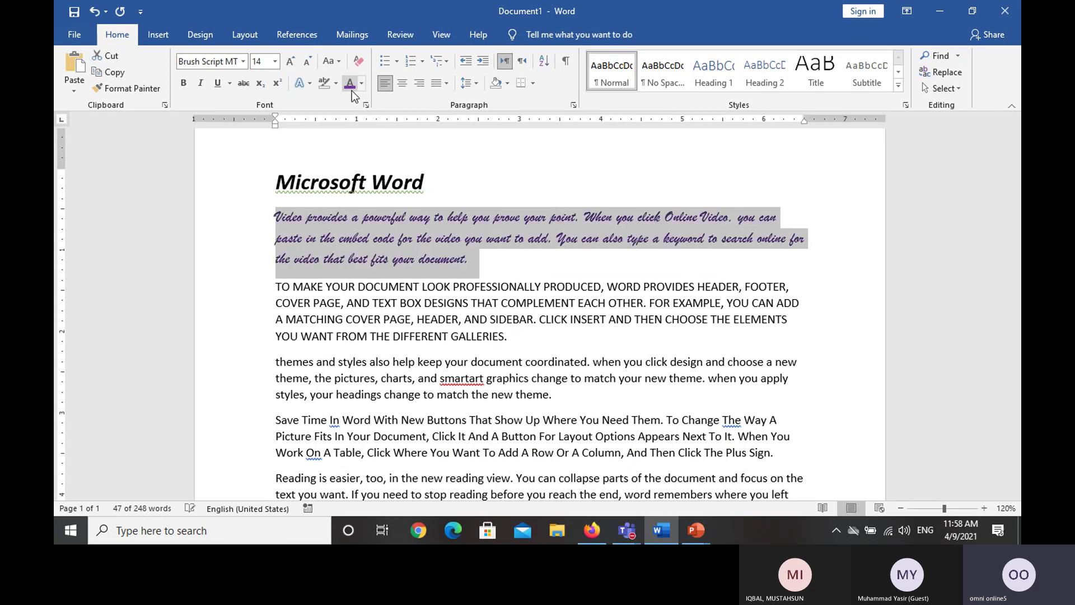
pyautogui.click(185, 82)
pyautogui.click(290, 62)
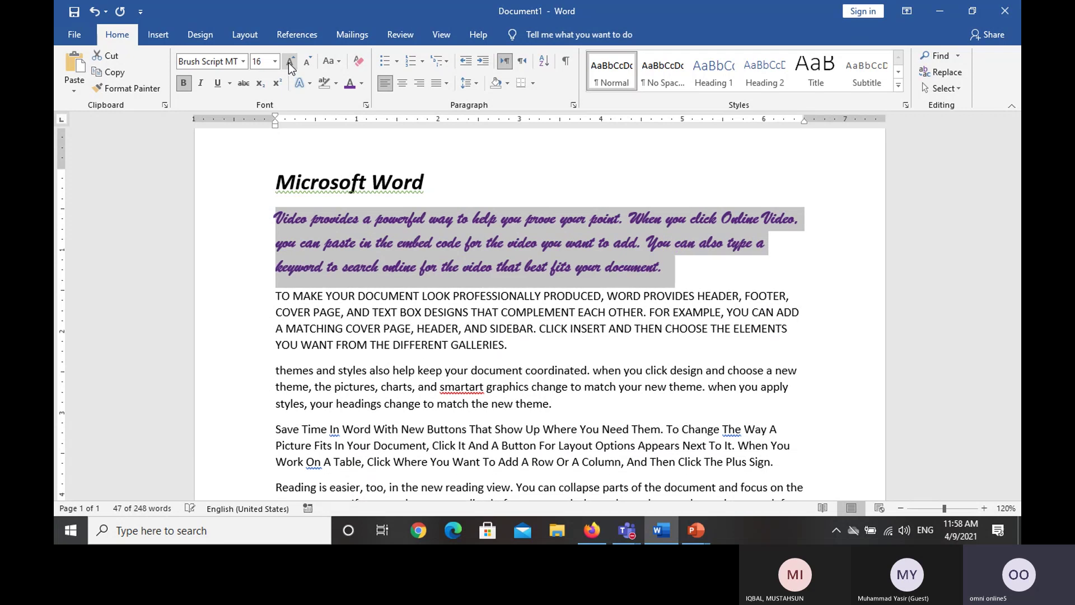
pyautogui.click(424, 330)
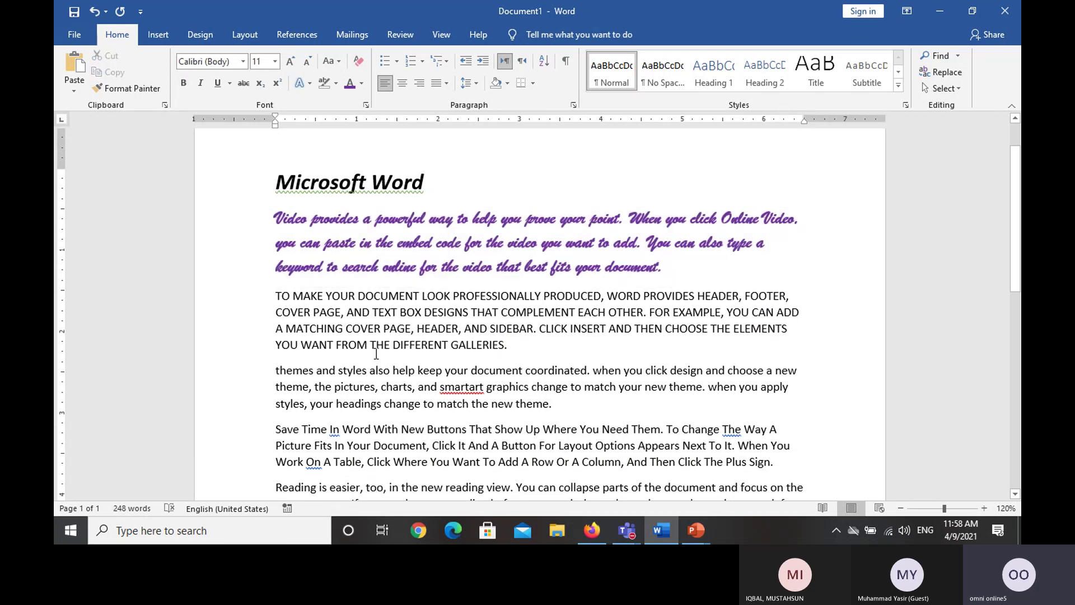
# Copy the "Video provides" paragraph's formatting to the "themes and styles" paragraph with Format Painter and undo it.
pyautogui.tripleClick(431, 417)
pyautogui.click(431, 419)
pyautogui.click(360, 223)
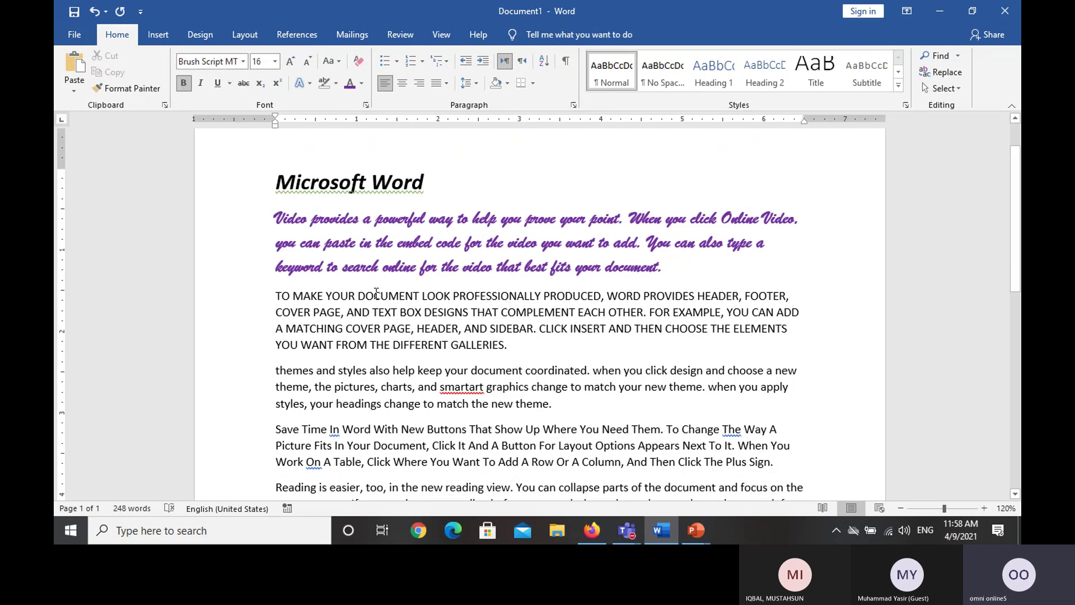
pyautogui.moveTo(312, 225); pyautogui.dragTo(345, 245)
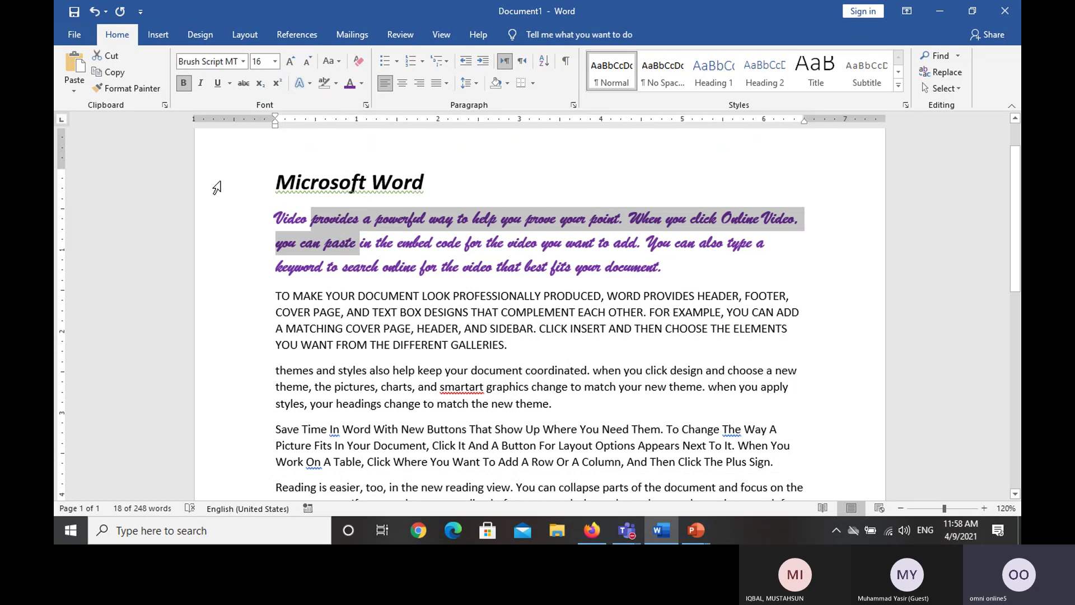
pyautogui.click(144, 90)
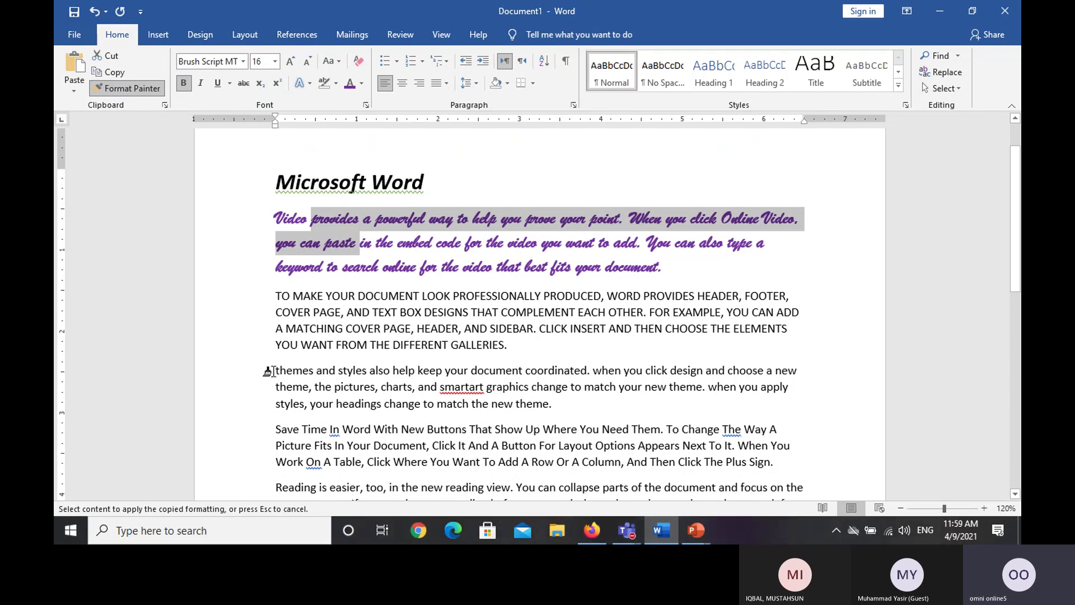
pyautogui.moveTo(275, 372); pyautogui.dragTo(559, 402)
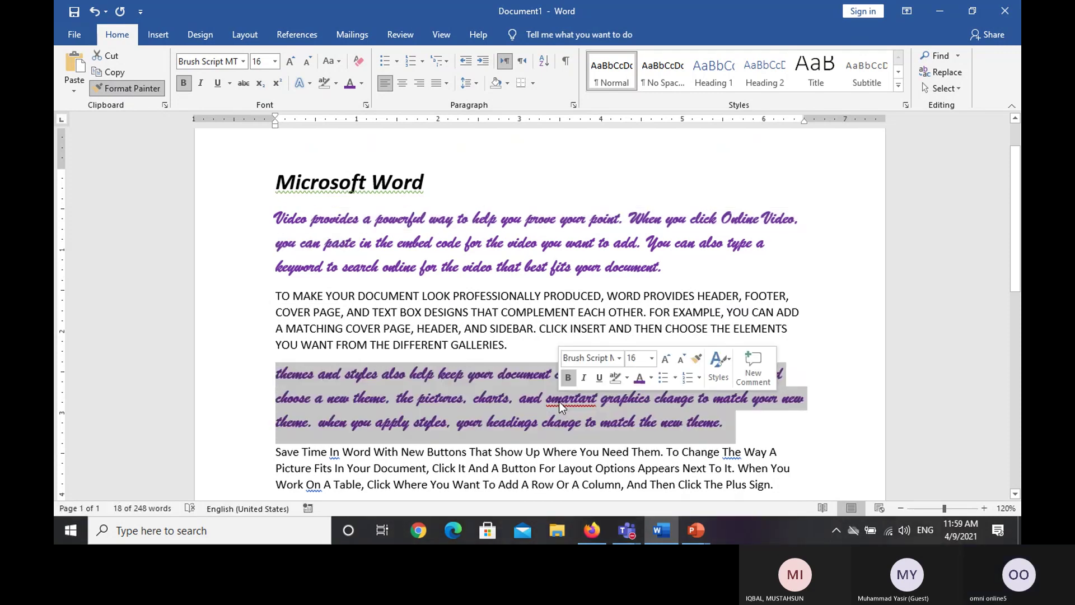
pyautogui.click(479, 403)
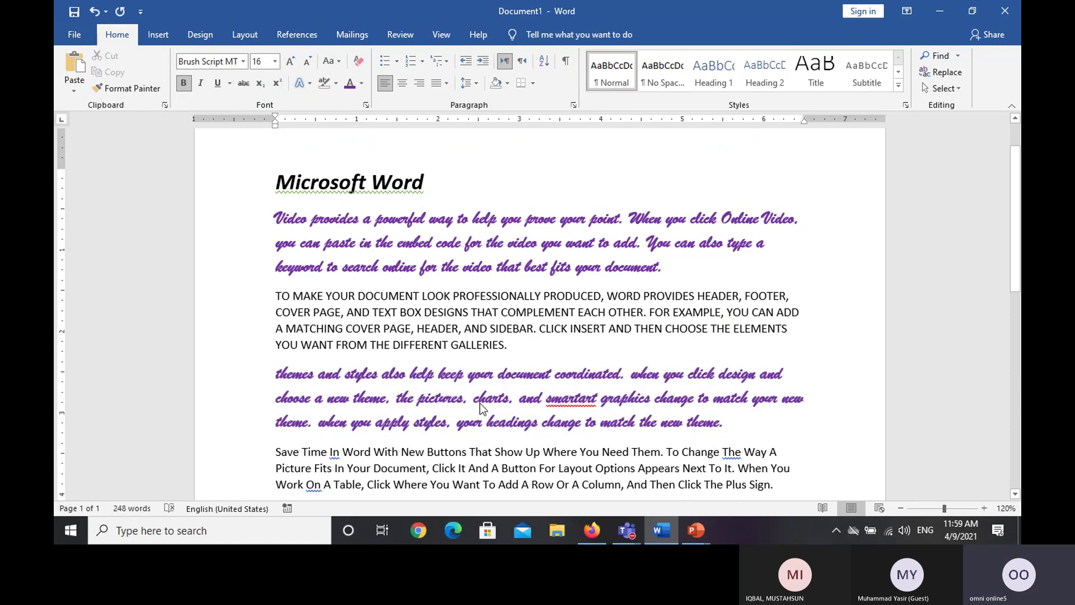
pyautogui.hotkey('ctrl', 'z')
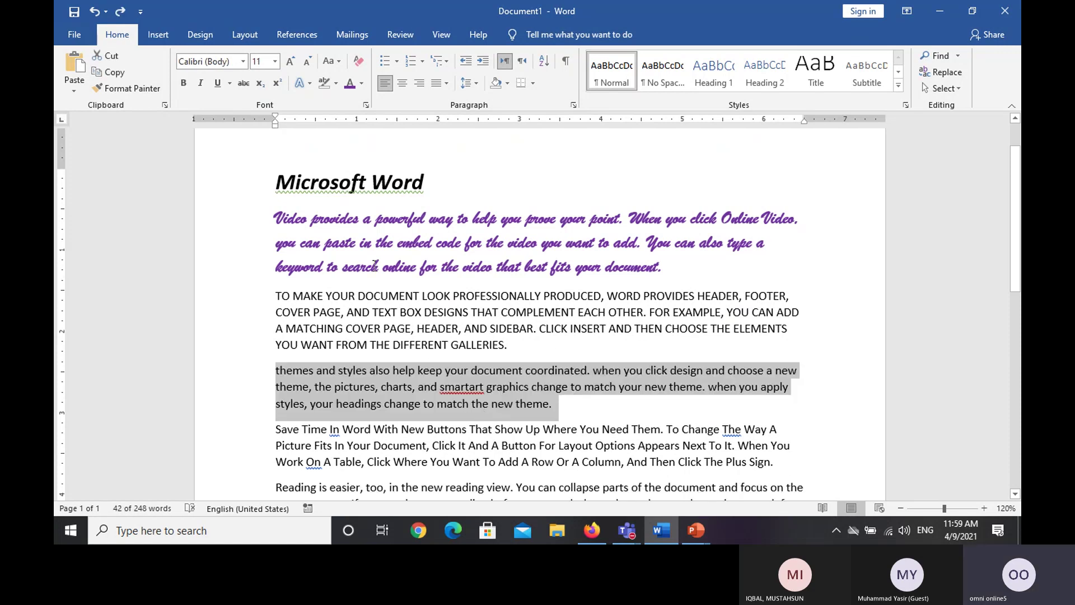
# Try to apply the purple script formatting of the "Video provides" text to the "themes and styles" paragraph using Format Painter.
pyautogui.moveTo(344, 229); pyautogui.dragTo(359, 246)
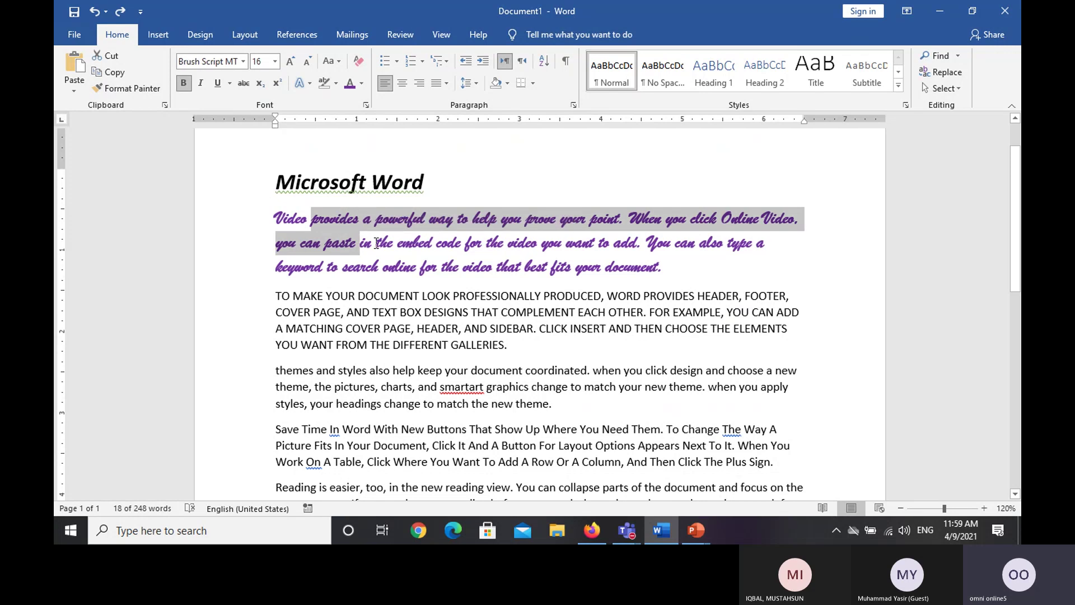
pyautogui.click(147, 87)
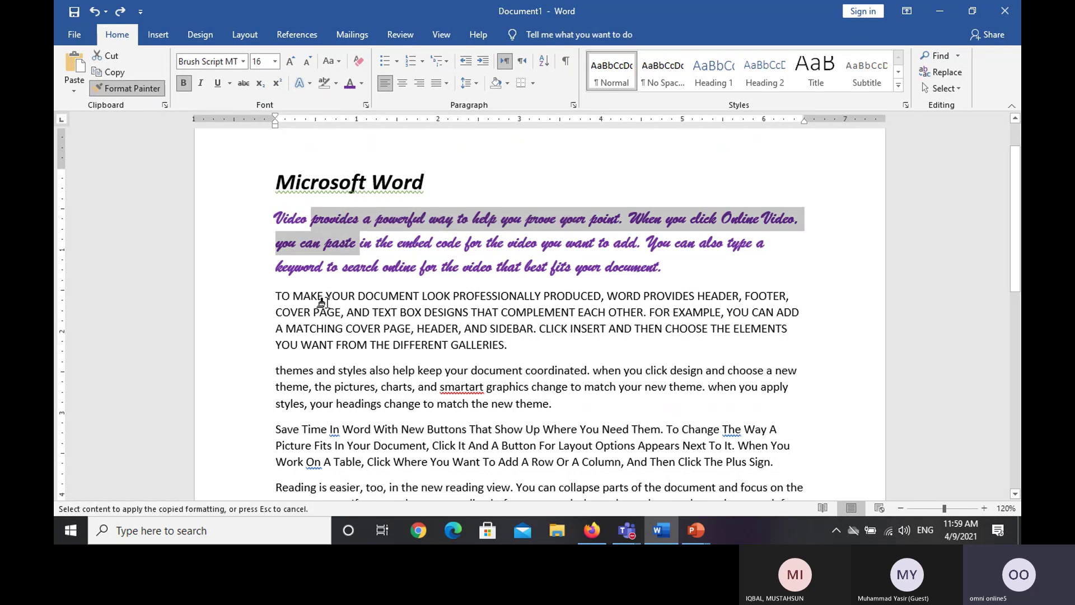
pyautogui.click(268, 371)
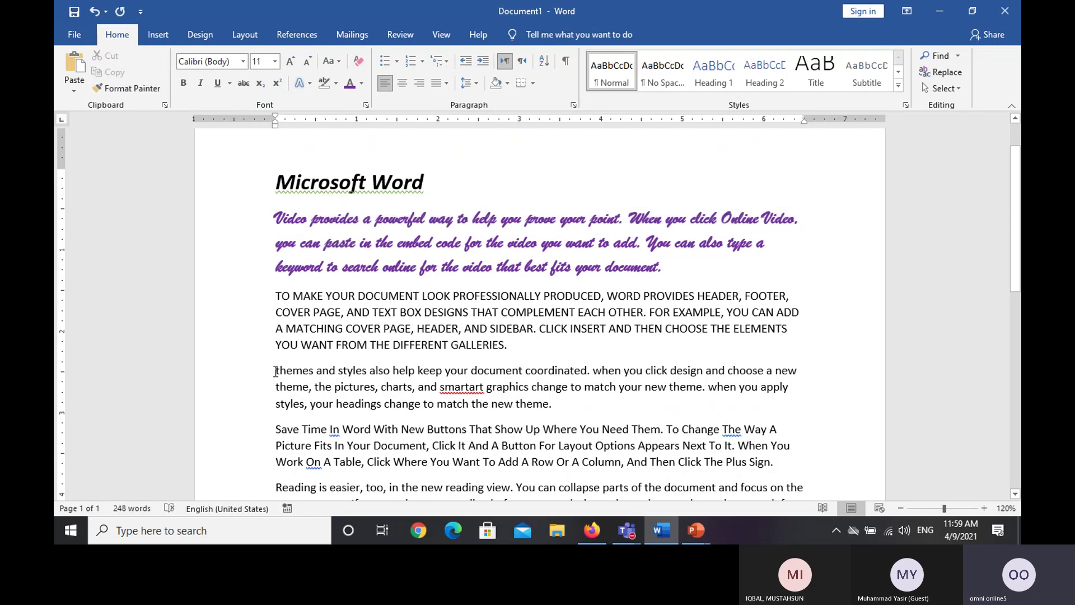
pyautogui.moveTo(276, 370); pyautogui.dragTo(658, 405)
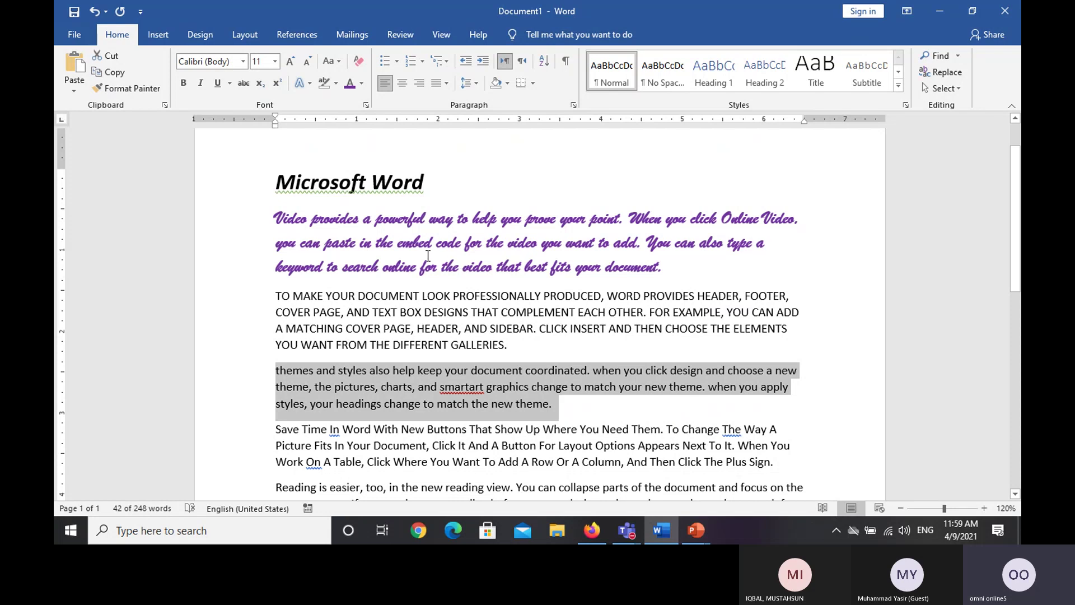
# Use Format Painter to transfer the formatting of the word "embed" in the first body paragraph onto the entire "themes and styles" paragraph.
pyautogui.moveTo(410, 250); pyautogui.dragTo(435, 246)
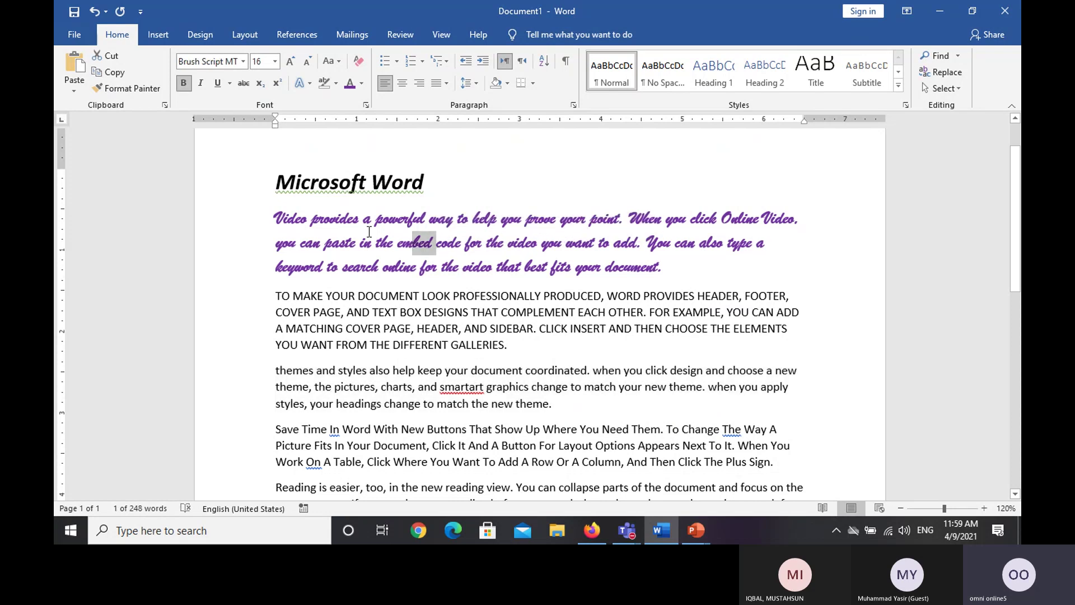
pyautogui.click(127, 88)
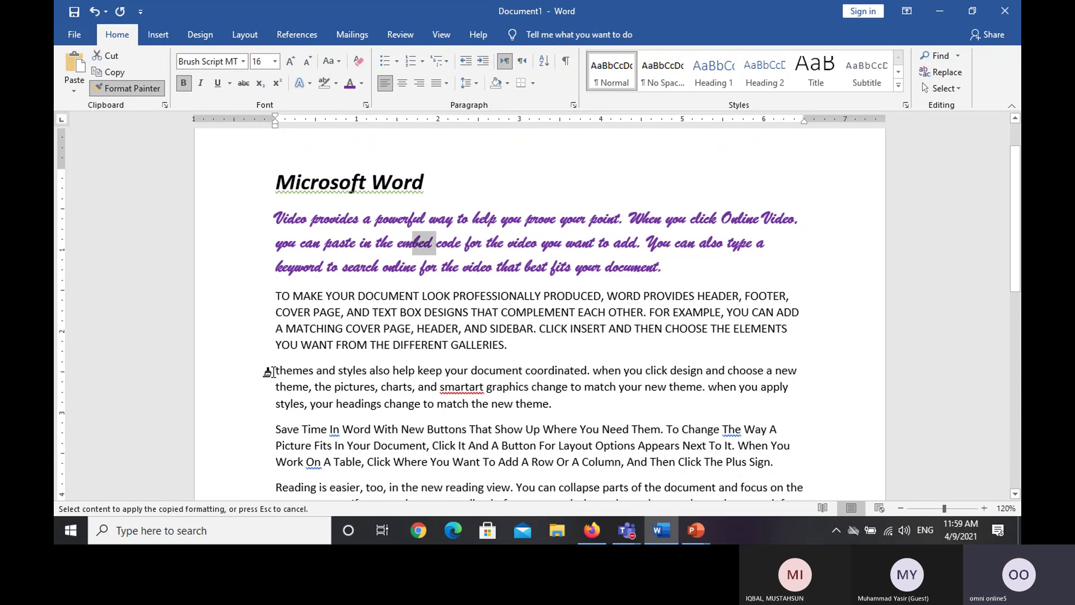
pyautogui.moveTo(268, 370); pyautogui.dragTo(593, 418)
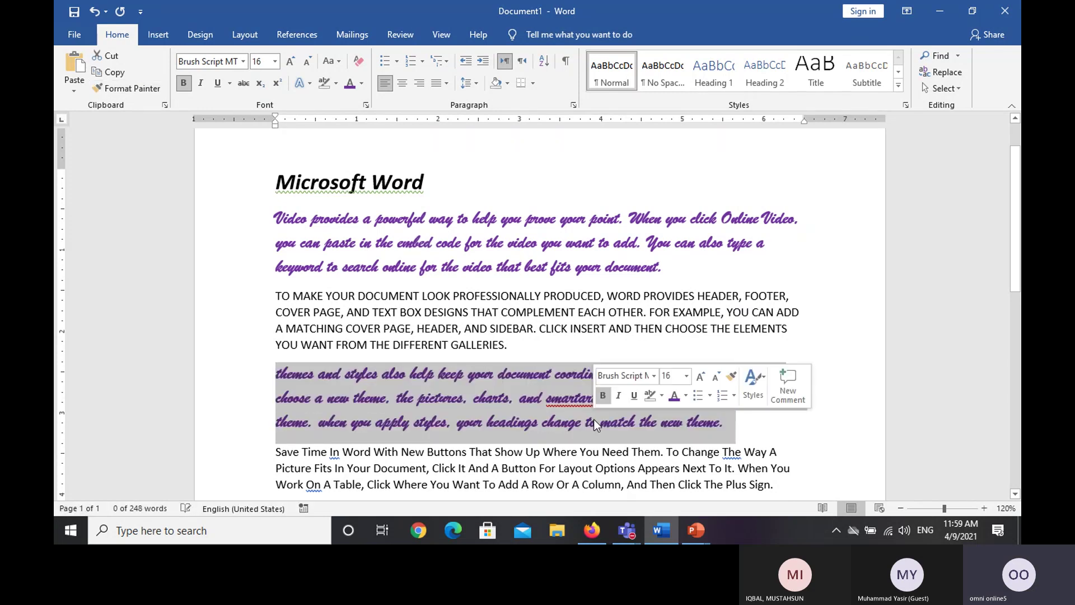
pyautogui.click(555, 421)
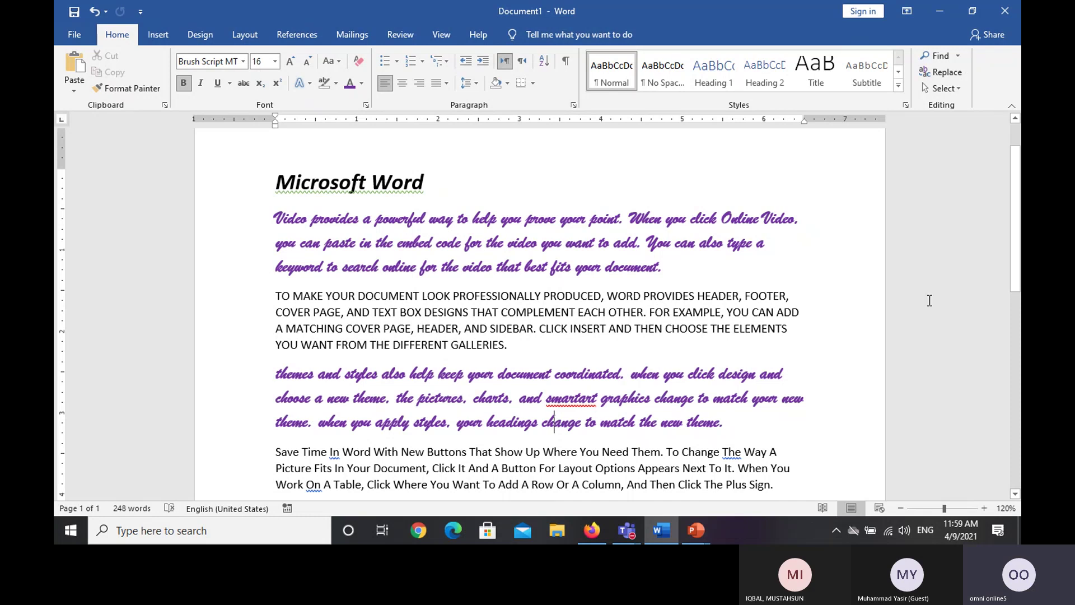
pyautogui.scroll(2, 1016, 264)
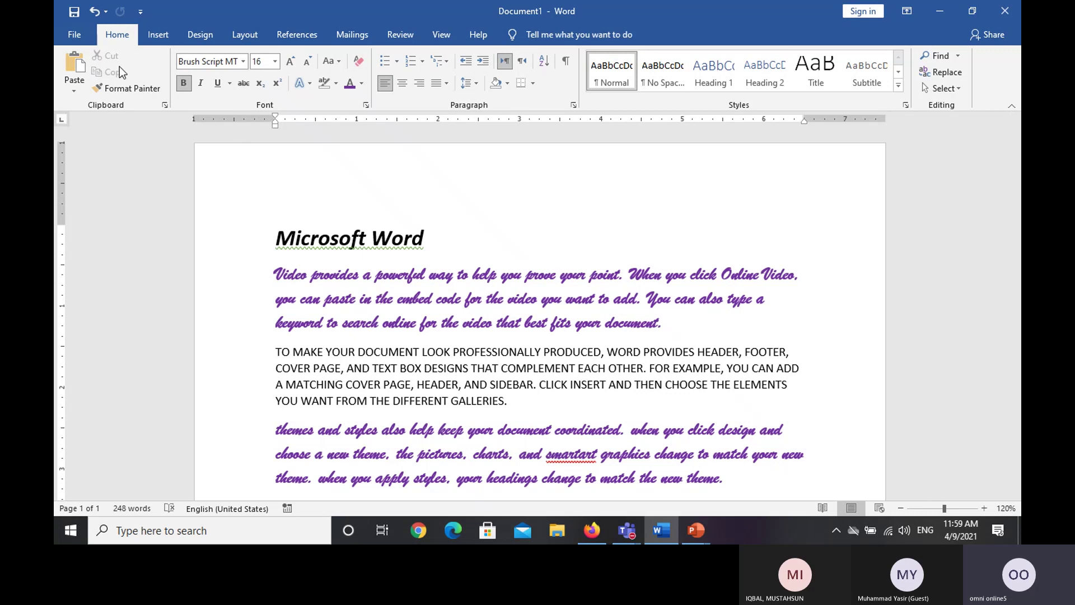
pyautogui.click(375, 347)
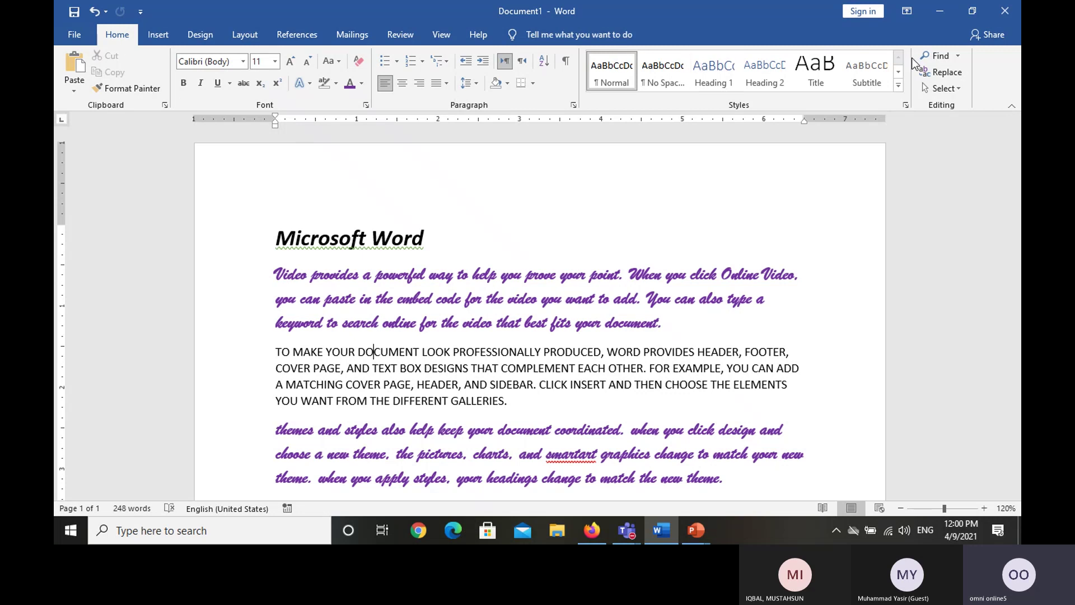
pyautogui.click(611, 298)
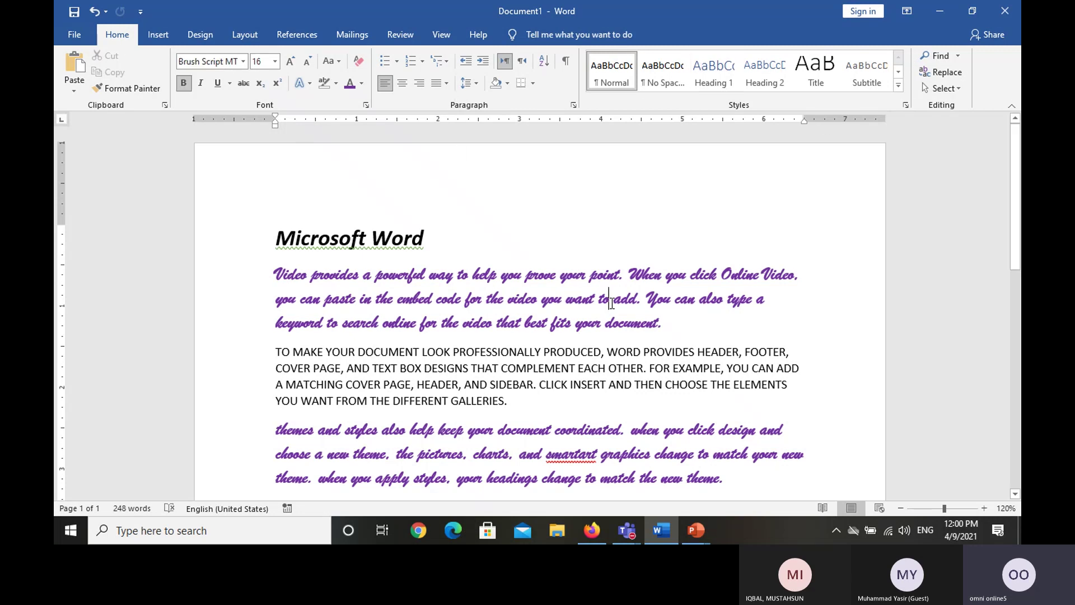
# Close the Word document without saving the changes.
pyautogui.click(1003, 13)
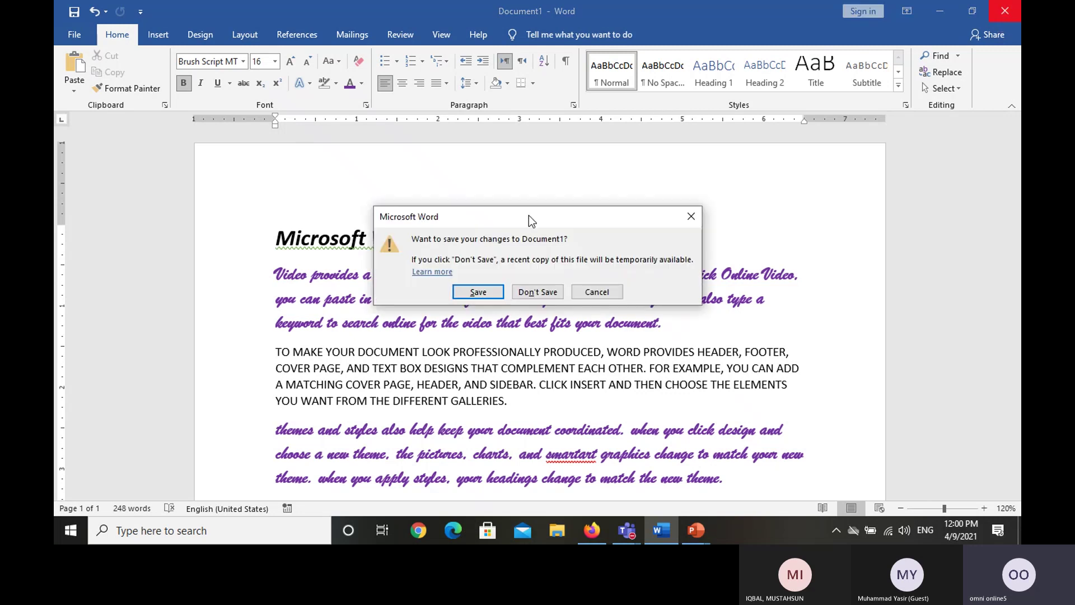
pyautogui.click(524, 293)
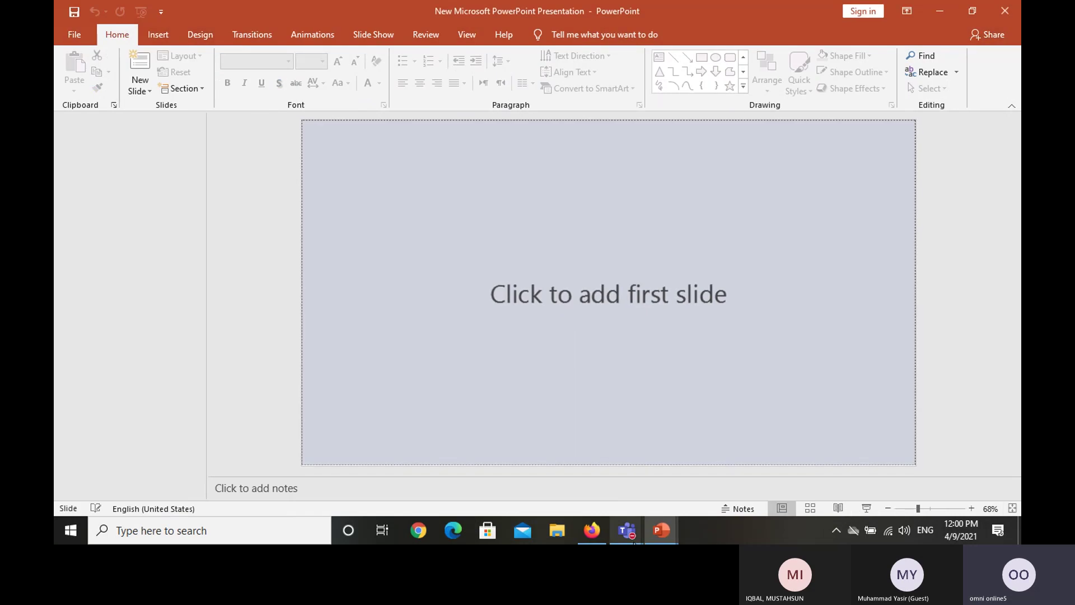
# Switch to the Microsoft Teams window of the meeting in "General" and show its additional meeting actions.
pyautogui.moveTo(633, 541)
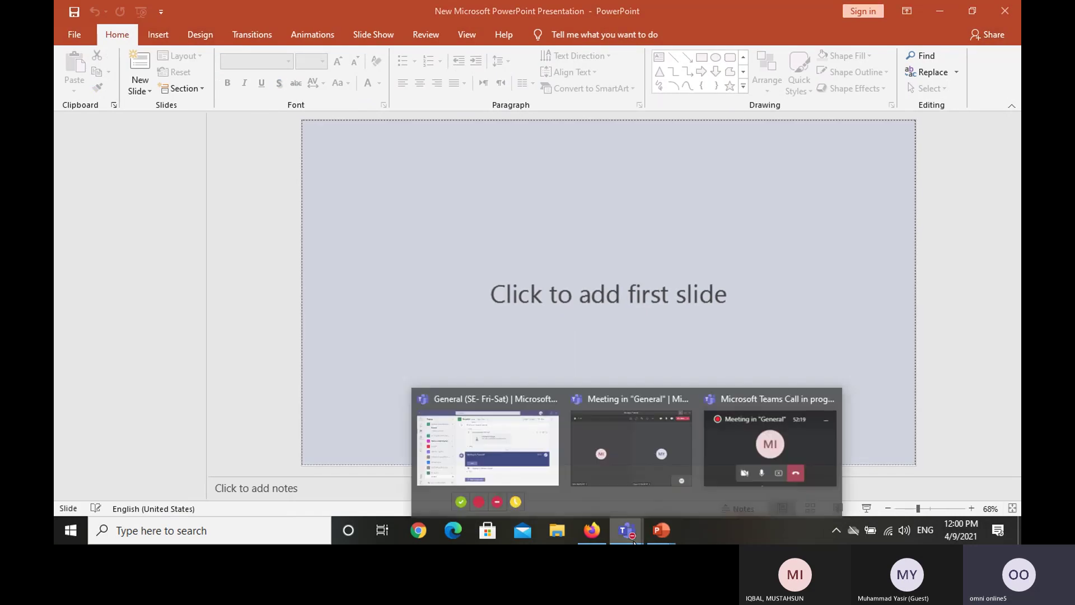
pyautogui.click(611, 455)
pyautogui.click(672, 63)
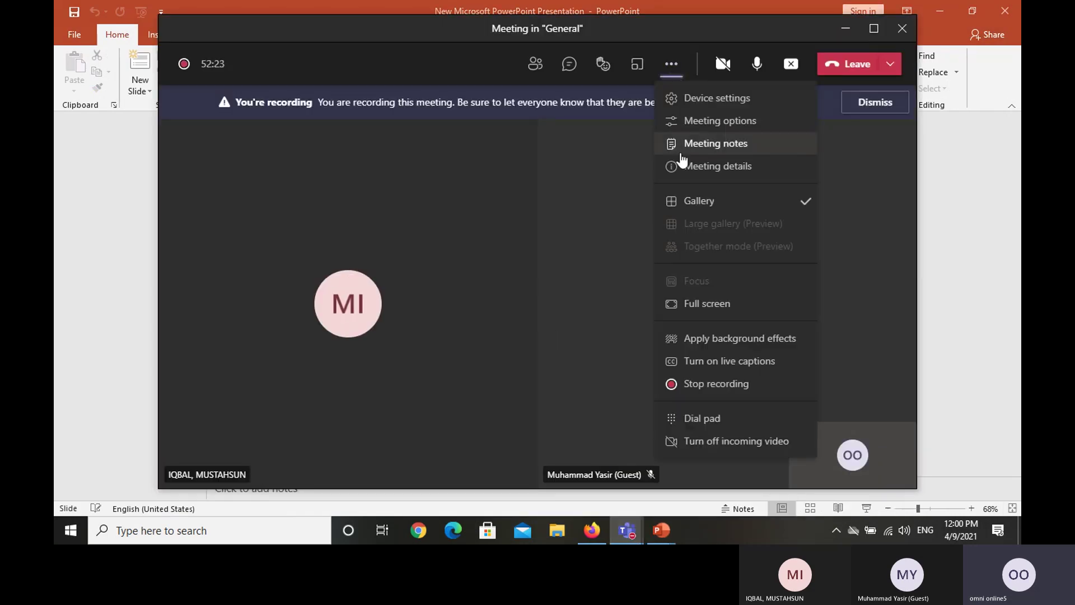